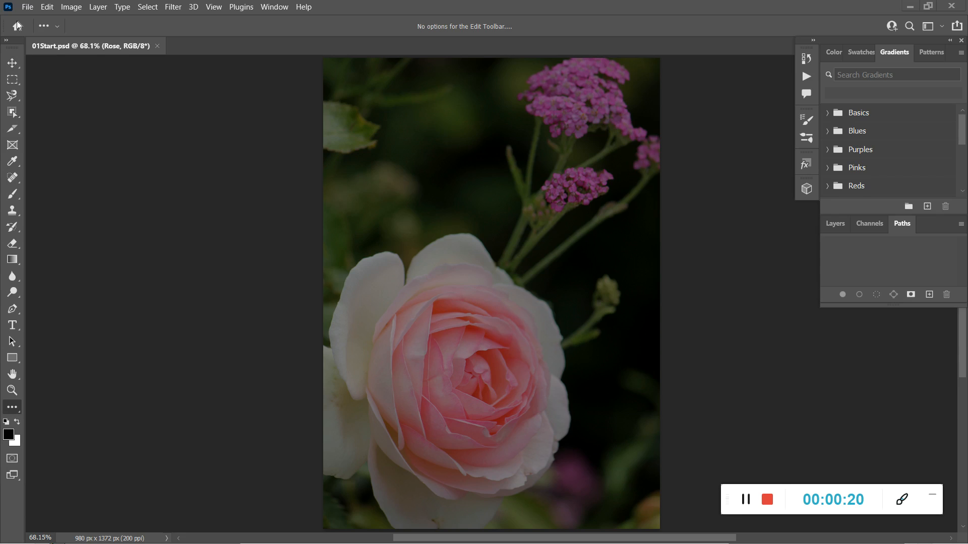
# Zoom in on the centre of the rose to 500% and return the image to fit on screen.
pyautogui.click(12, 63)
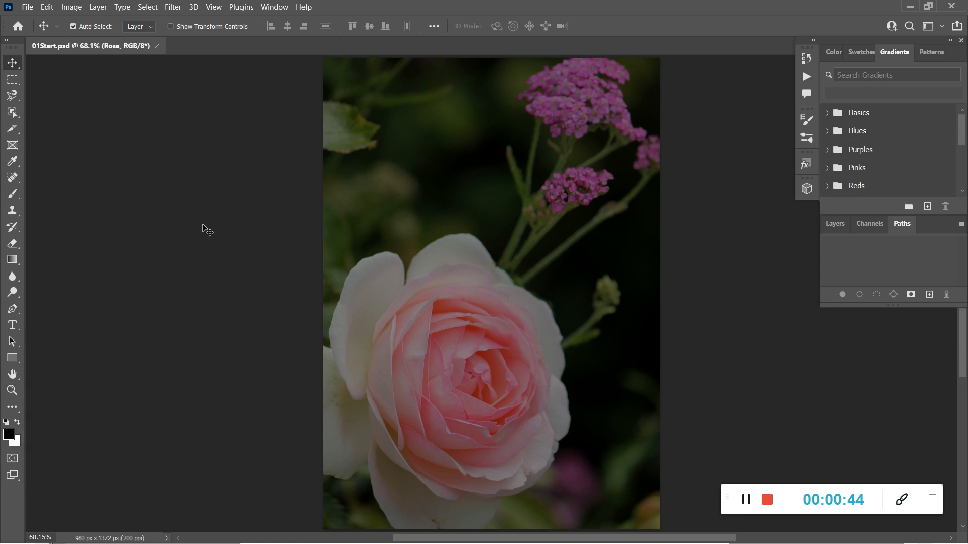
pyautogui.press('z')
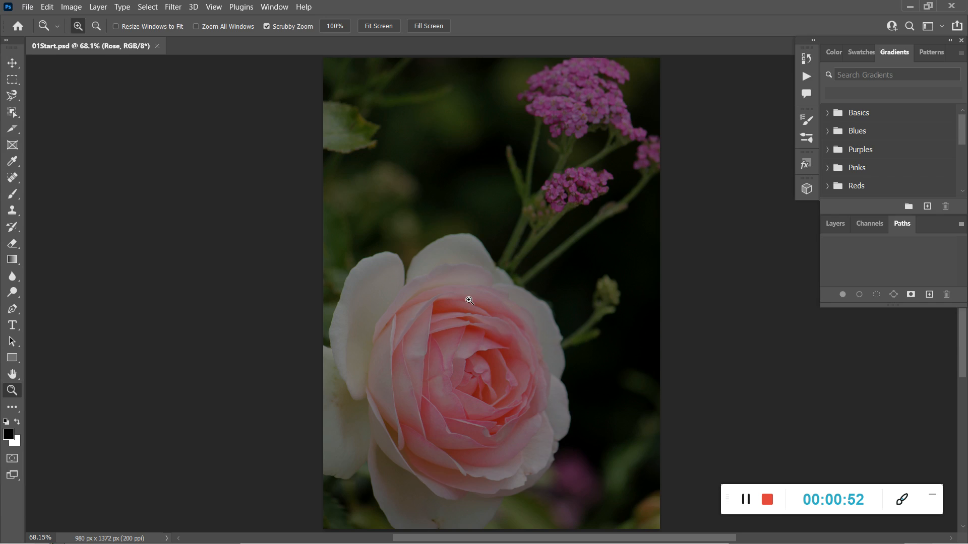
pyautogui.click(477, 370)
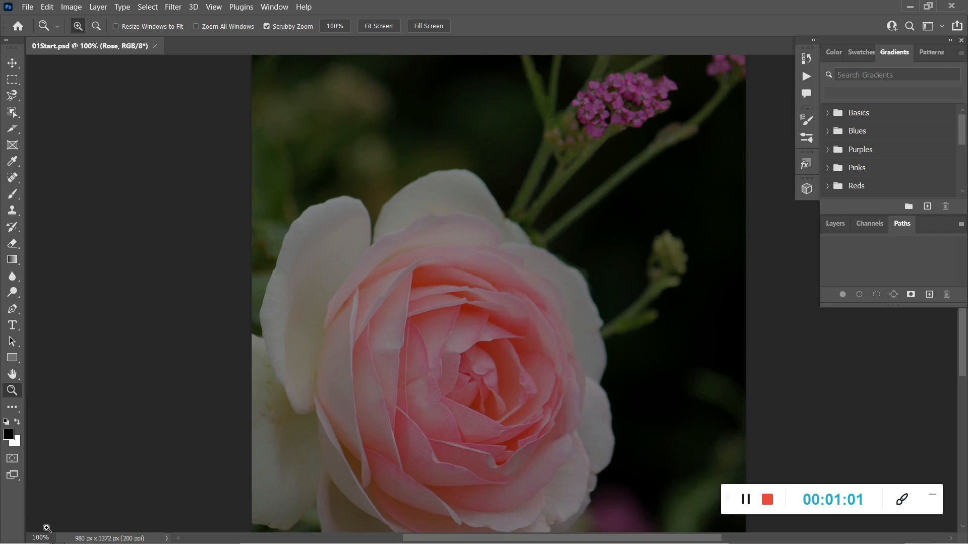
pyautogui.click(482, 375)
pyautogui.click(483, 375)
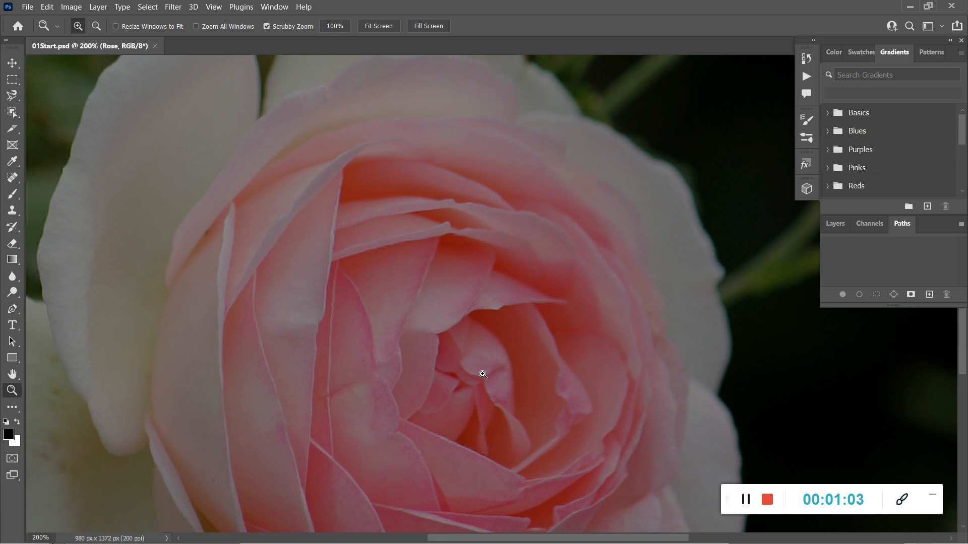
pyautogui.click(478, 344)
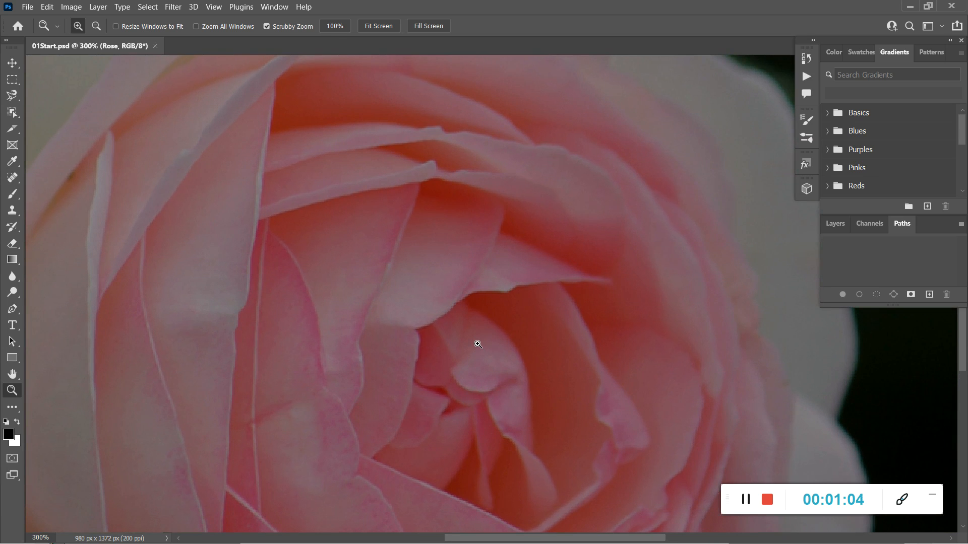
pyautogui.click(478, 345)
pyautogui.click(478, 345)
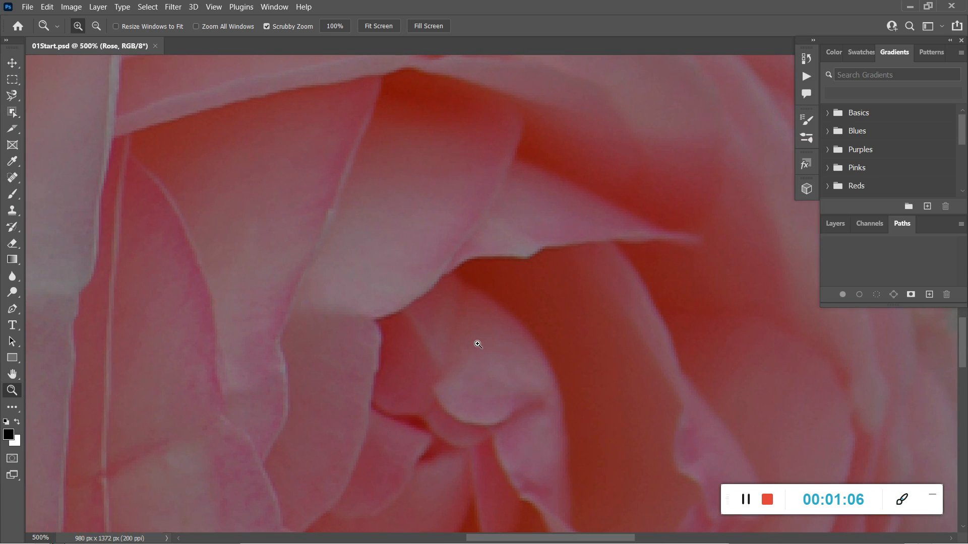
pyautogui.rightClick(478, 345)
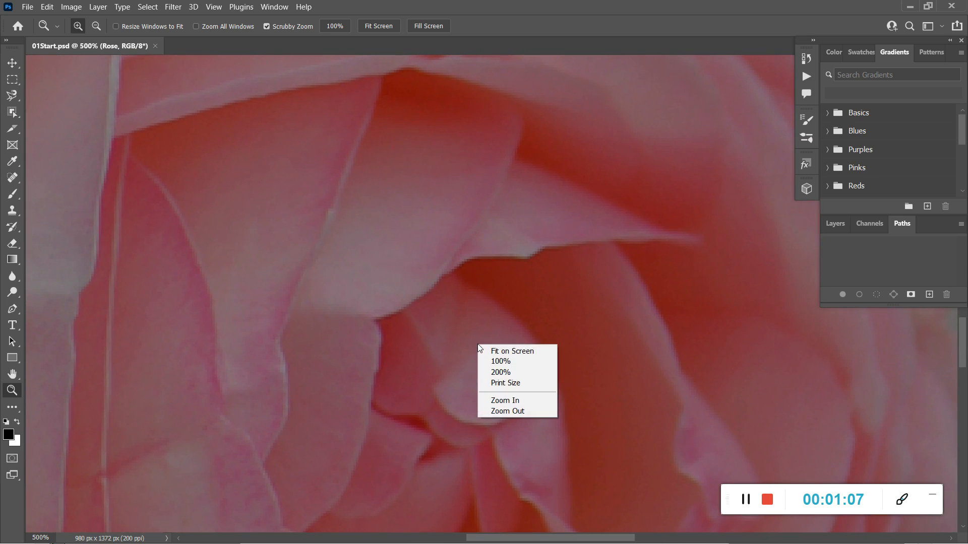
pyautogui.click(510, 353)
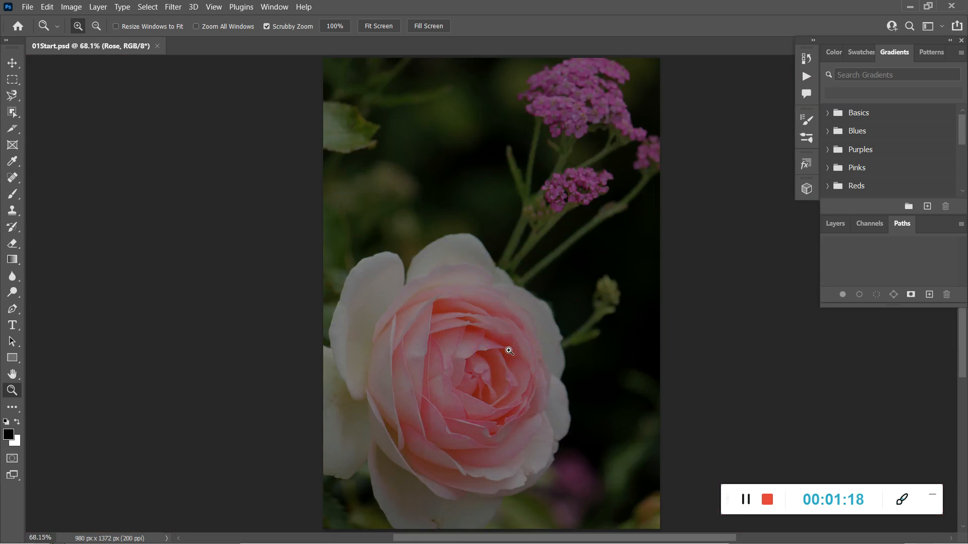
# Zoom the image out in steps to 50%, zoom back in on the rose and fit the image on screen.
pyautogui.rightClick(472, 334)
pyautogui.click(508, 401)
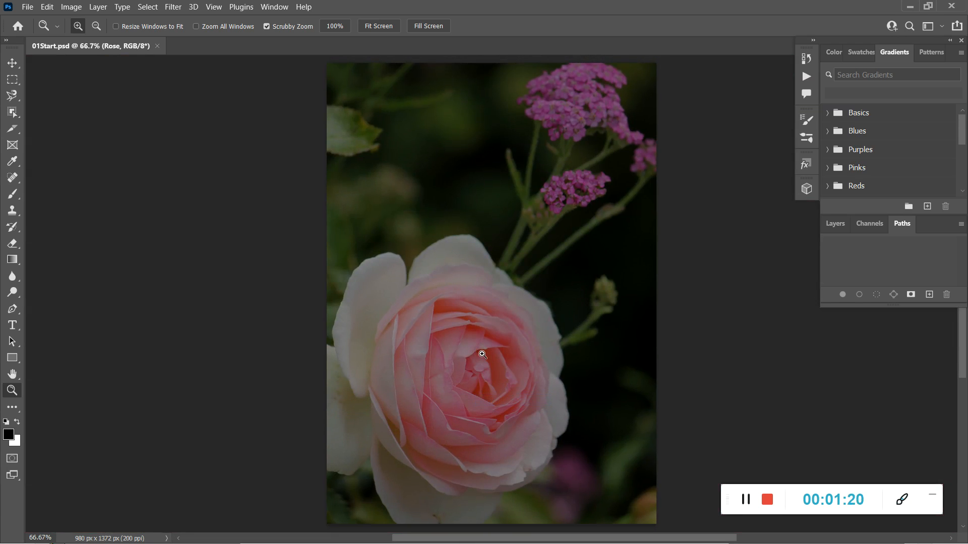
pyautogui.rightClick(472, 343)
pyautogui.click(513, 414)
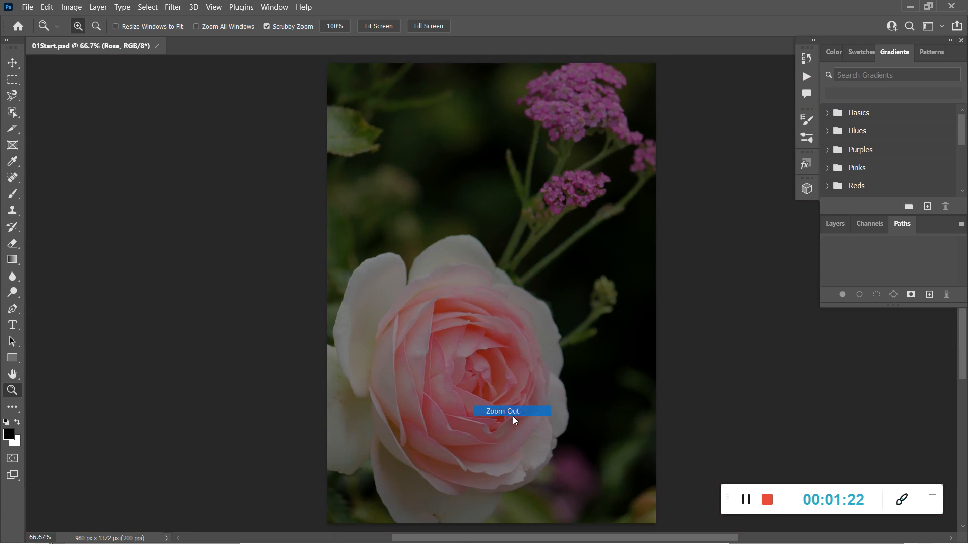
pyautogui.rightClick(504, 345)
pyautogui.click(525, 401)
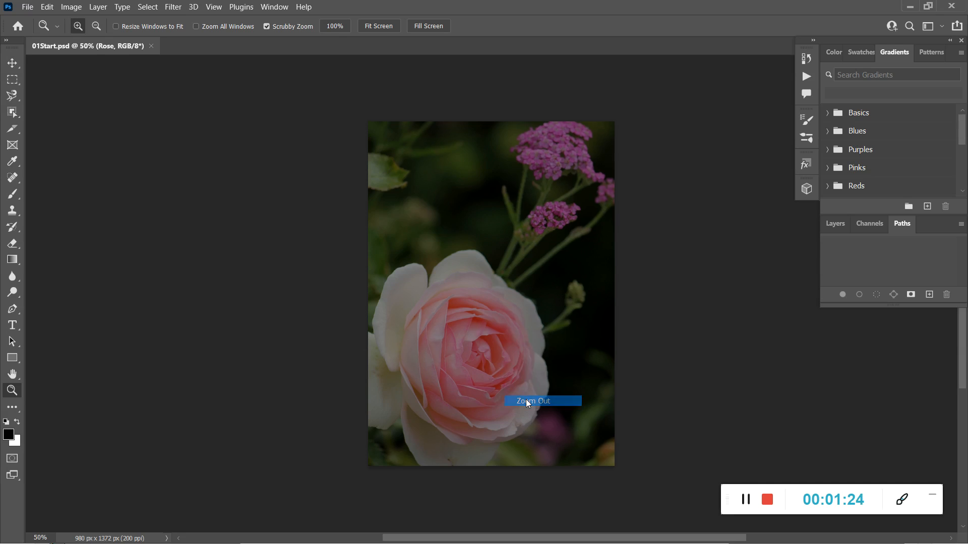
pyautogui.click(501, 338)
pyautogui.click(502, 338)
pyautogui.rightClick(504, 330)
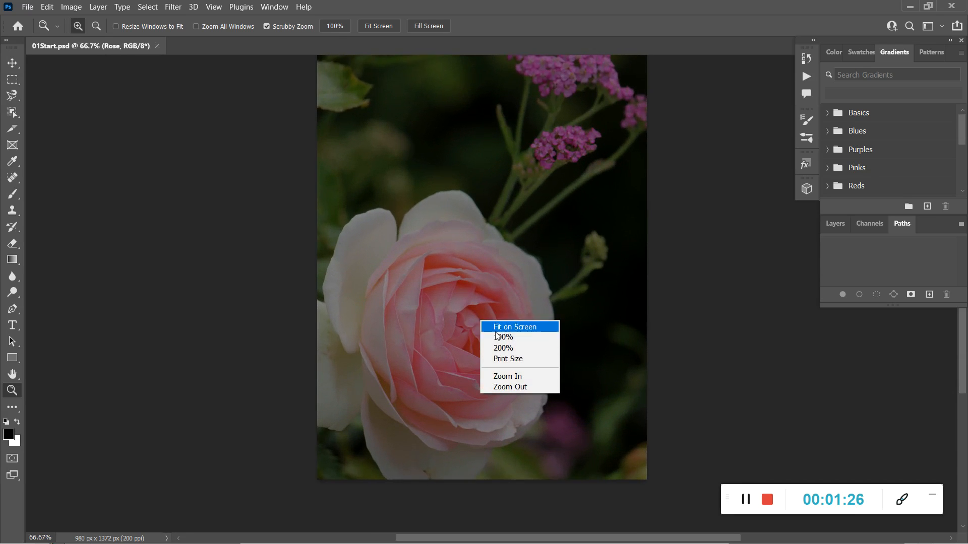
pyautogui.click(504, 329)
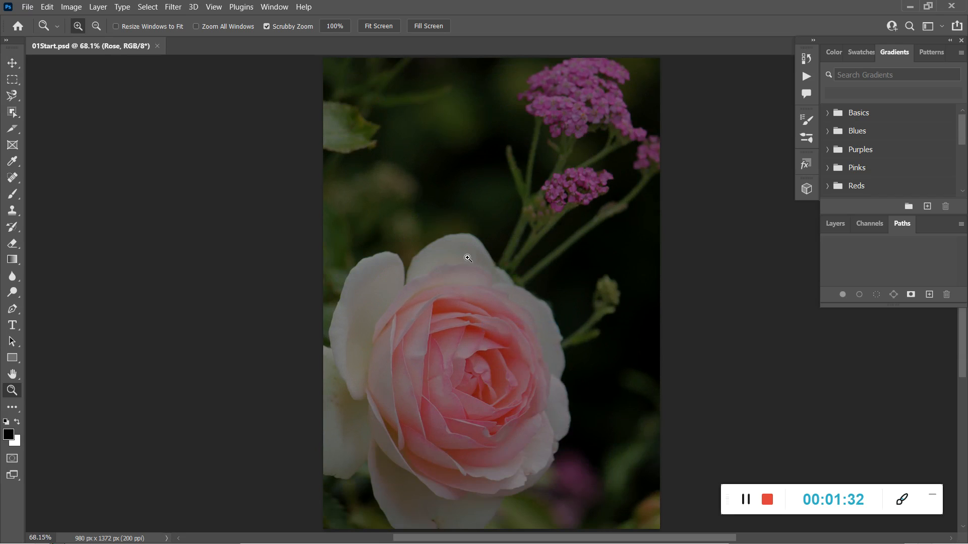
# Scrubby-zoom in and out over the rose, and restore the fit-on-screen view.
pyautogui.moveTo(395, 205); pyautogui.dragTo(670, 434)
pyautogui.moveTo(381, 226); pyautogui.dragTo(335, 261)
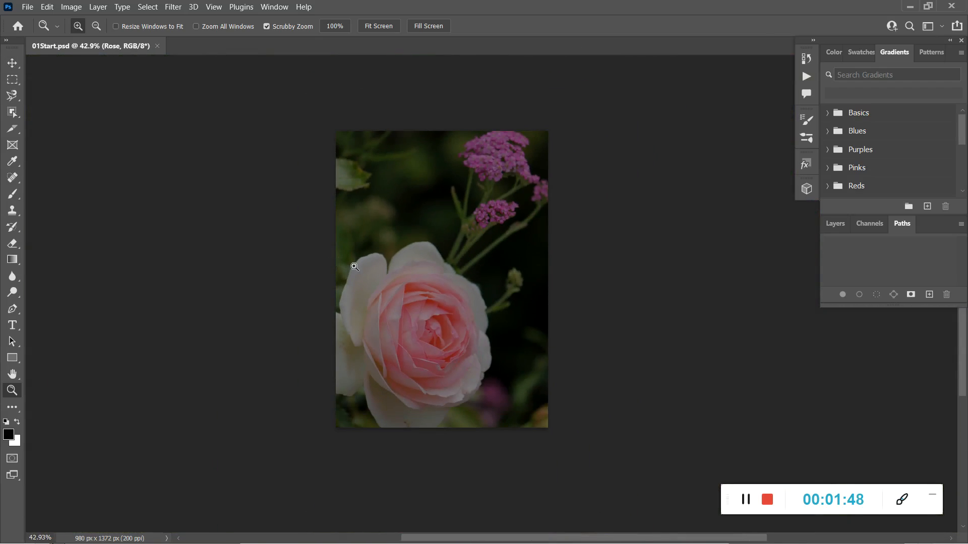
pyautogui.rightClick(434, 323)
pyautogui.click(474, 326)
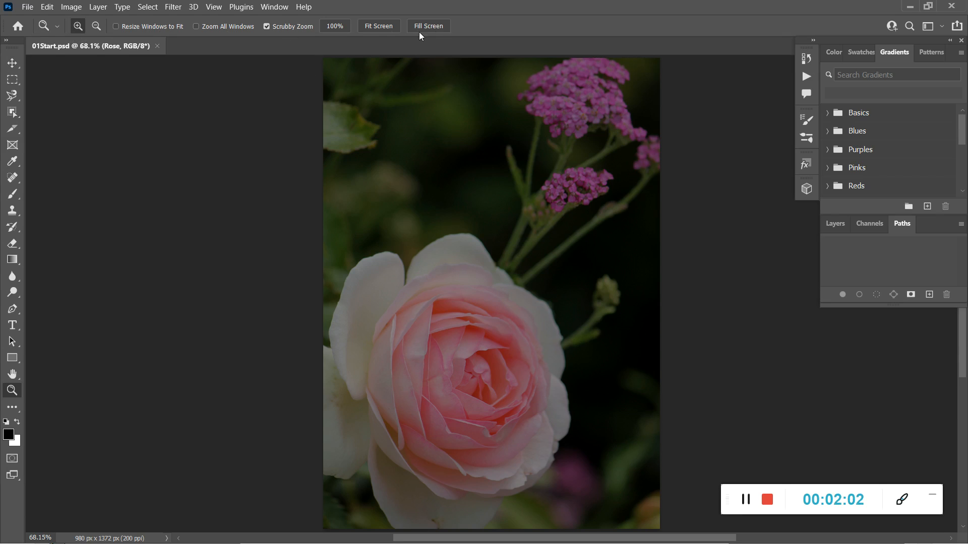
# Turn off Scrubby Zoom and magnify framed areas of the rose down to its centre, ending with the image fit on screen.
pyautogui.moveTo(467, 252); pyautogui.dragTo(565, 358)
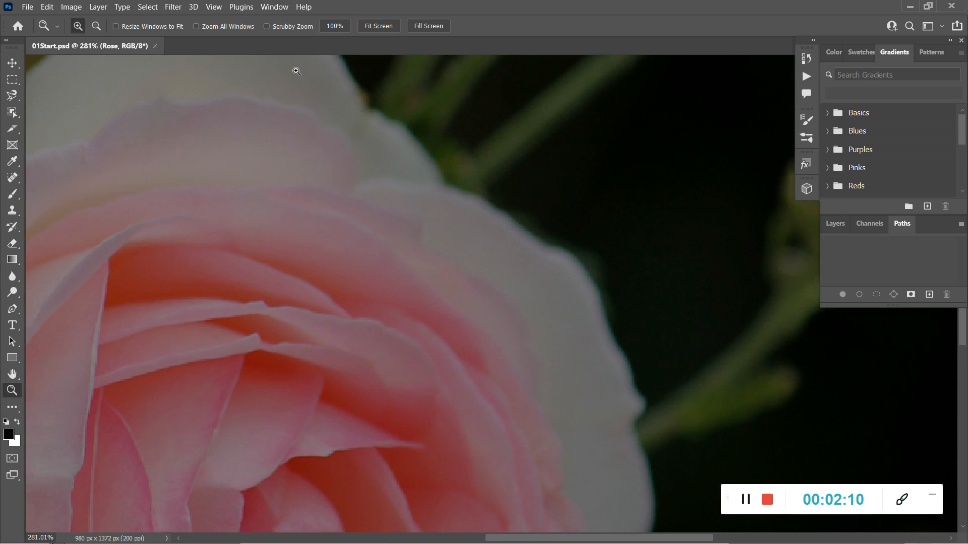
pyautogui.click(384, 26)
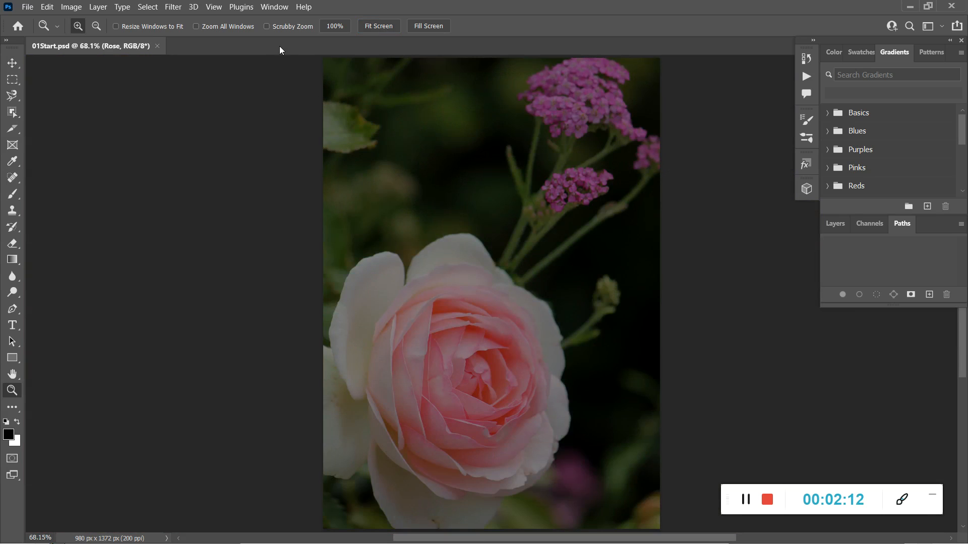
pyautogui.moveTo(334, 240); pyautogui.dragTo(580, 495)
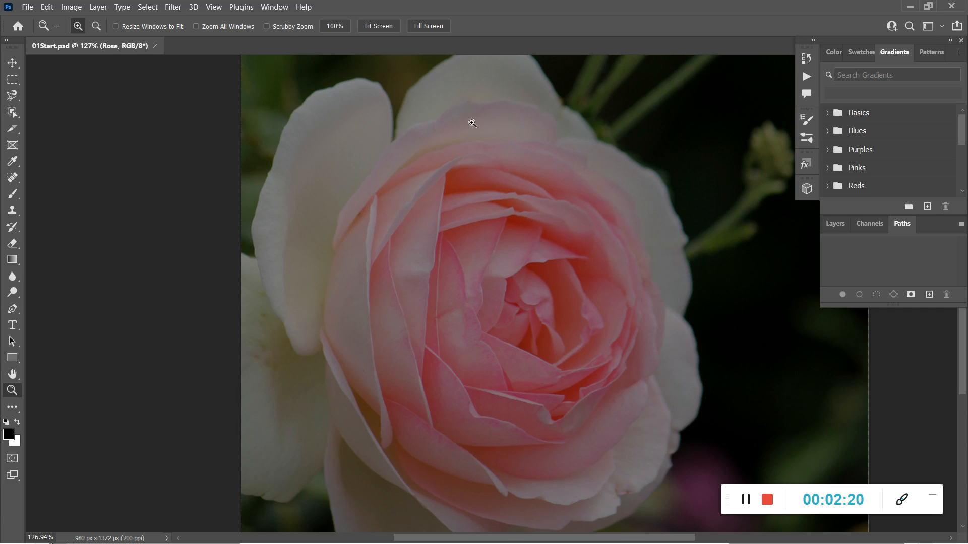
pyautogui.moveTo(498, 267); pyautogui.dragTo(566, 325)
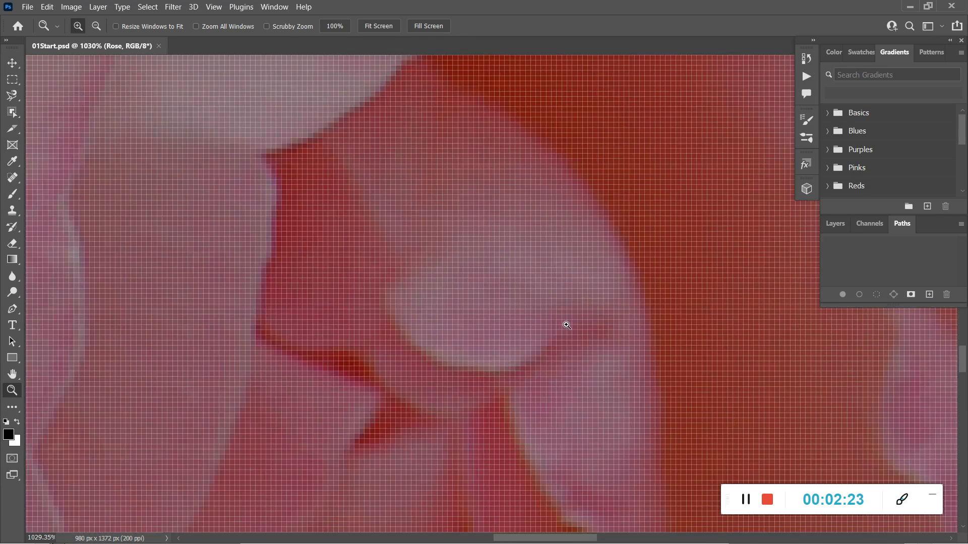
pyautogui.click(379, 30)
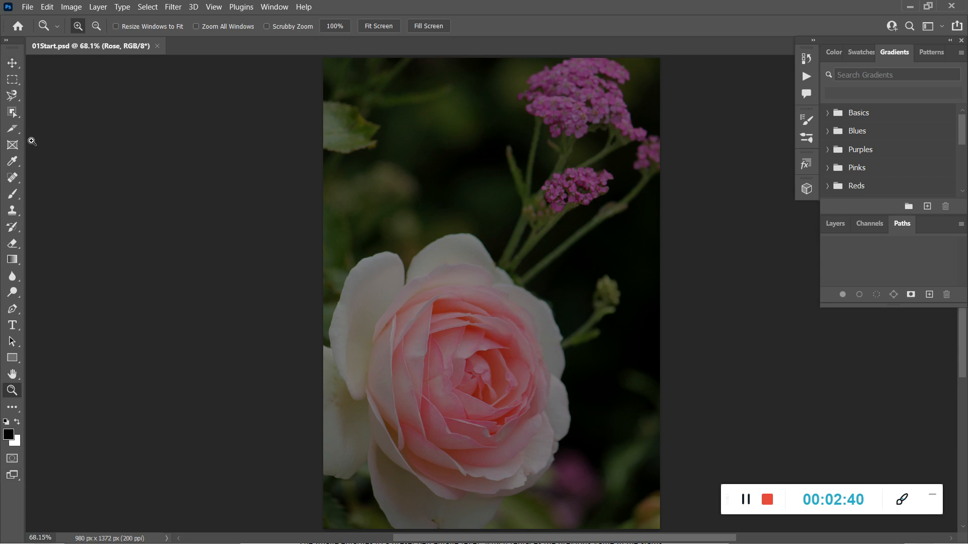
pyautogui.click(12, 63)
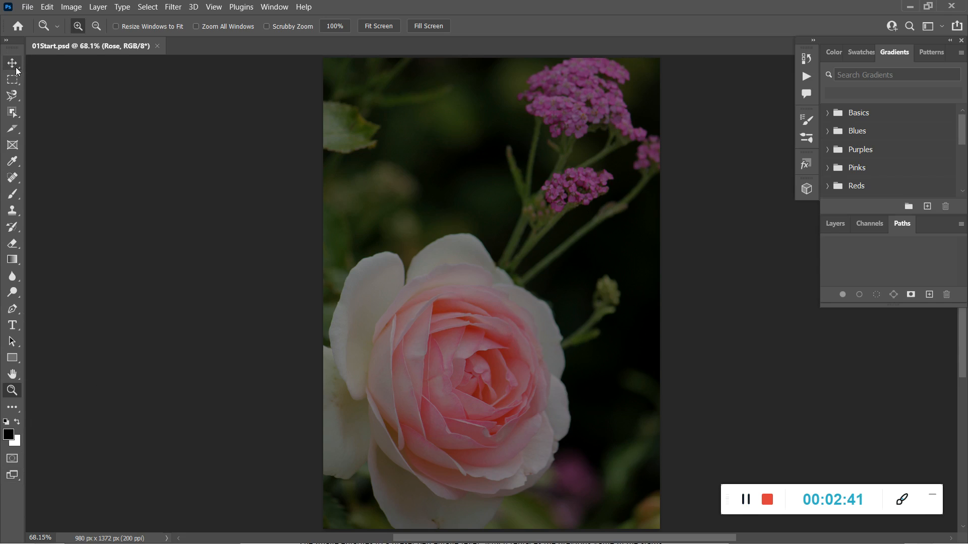
pyautogui.click(7, 39)
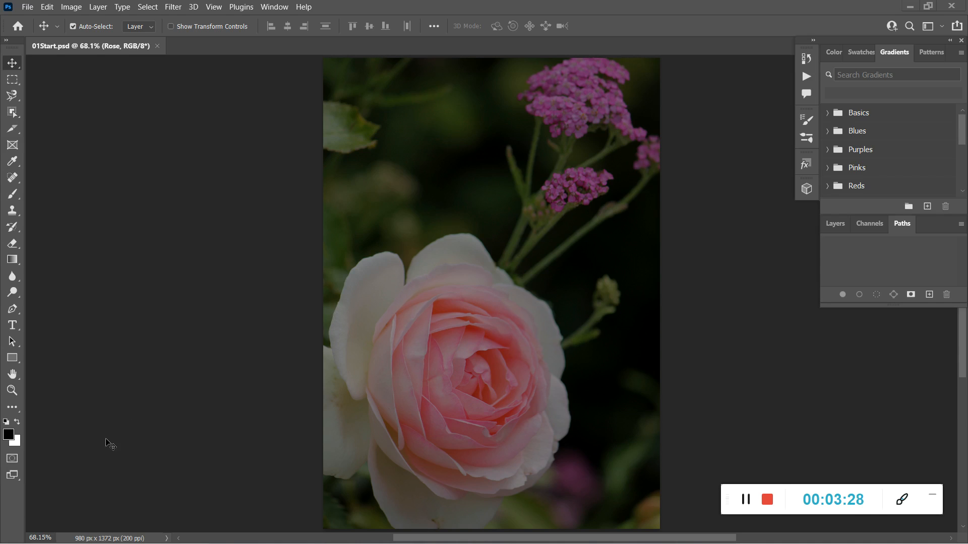
pyautogui.click(40, 537)
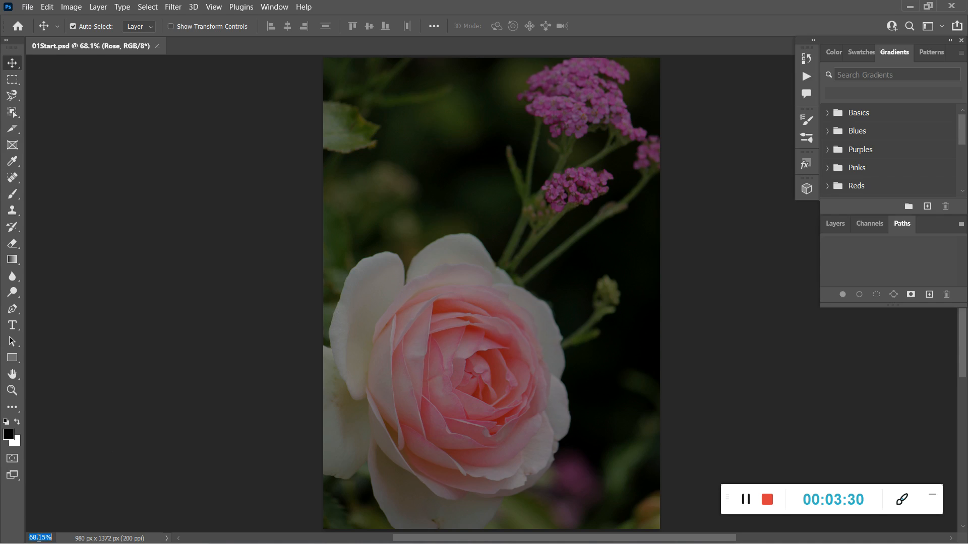
pyautogui.rightClick(44, 537)
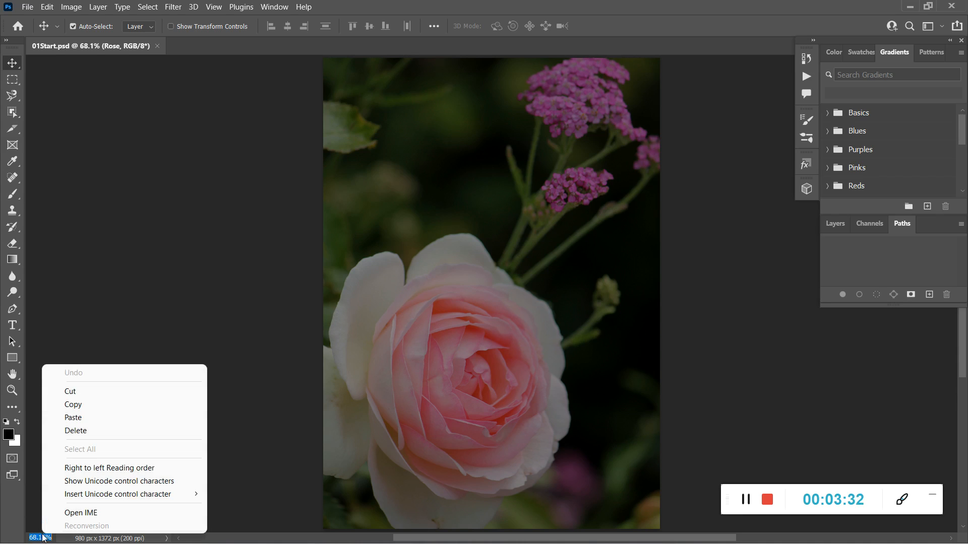
pyautogui.click(258, 345)
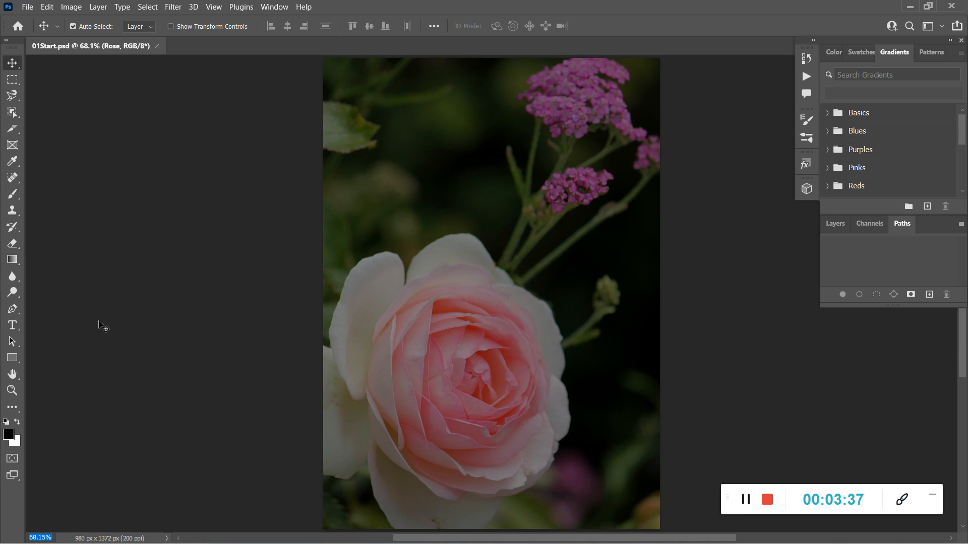
pyautogui.click(178, 184)
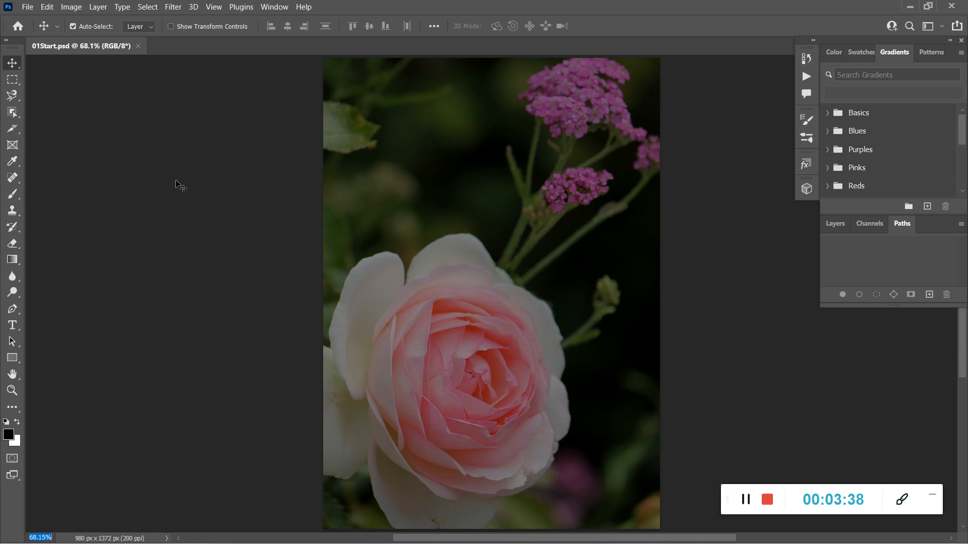
# Activate the Zoom tool and set it to zoom-out mode.
pyautogui.click(12, 390)
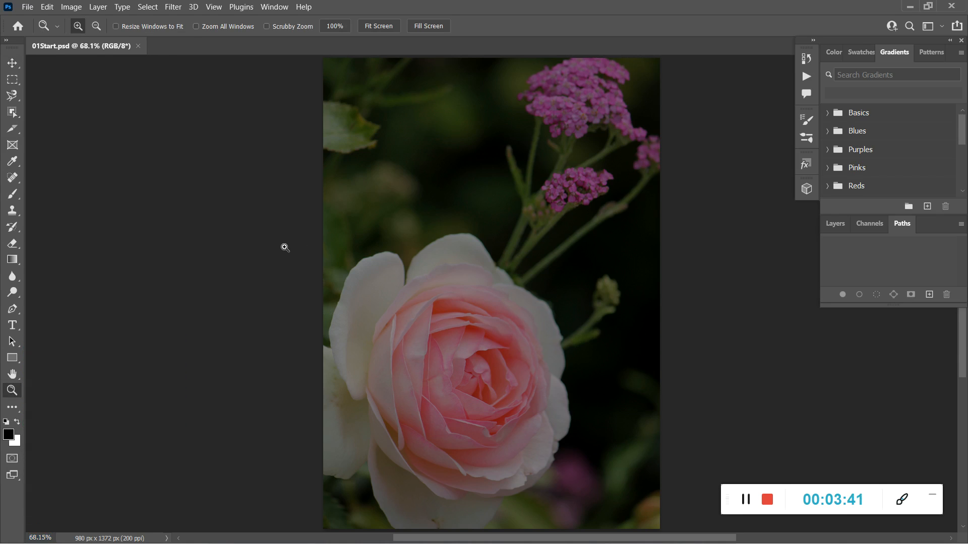
pyautogui.click(56, 27)
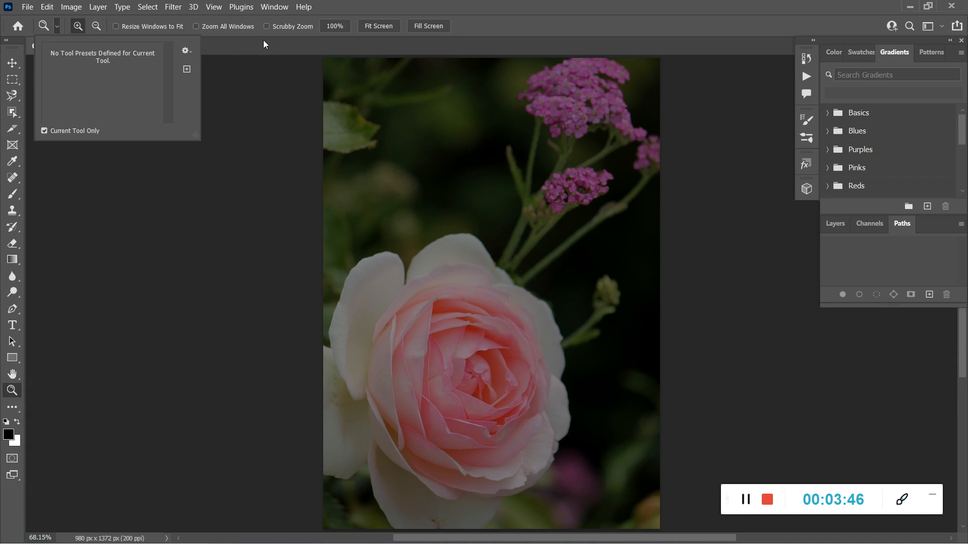
pyautogui.click(296, 47)
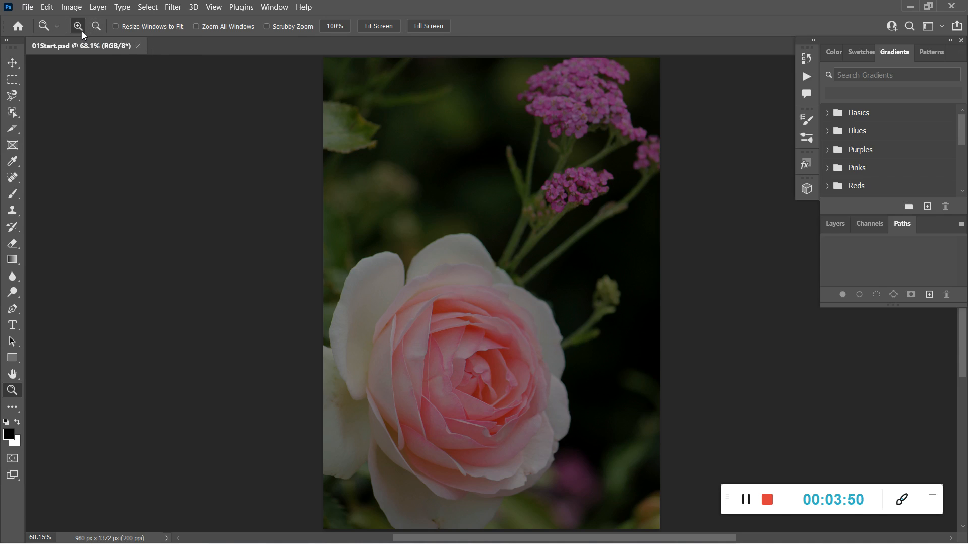
pyautogui.click(97, 26)
pyautogui.click(79, 30)
pyautogui.click(94, 25)
# Set the document's magnification by exact value, first to 100% and finally to 200%.
pyautogui.click(40, 537)
pyautogui.click(40, 537)
pyautogui.doubleClick(40, 538)
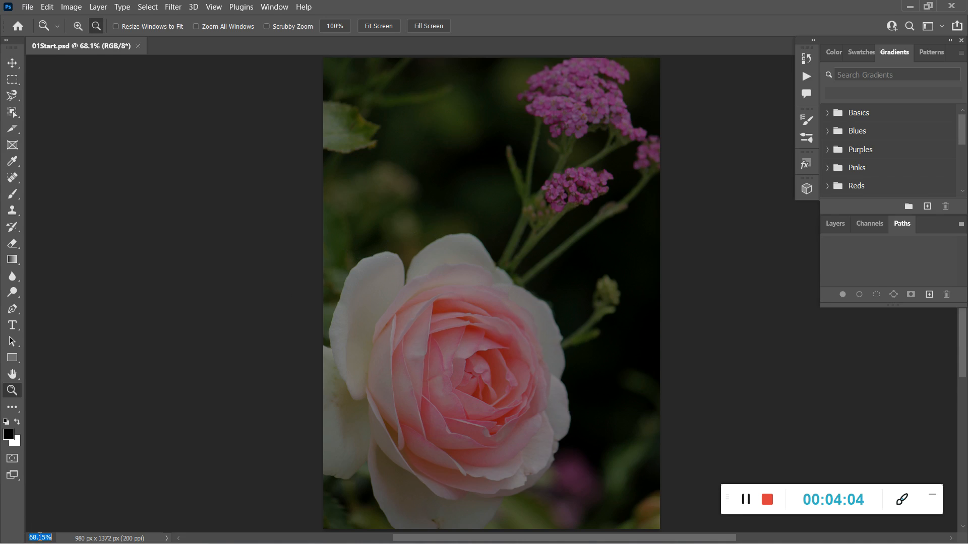
pyautogui.write('100')
pyautogui.press('Return')
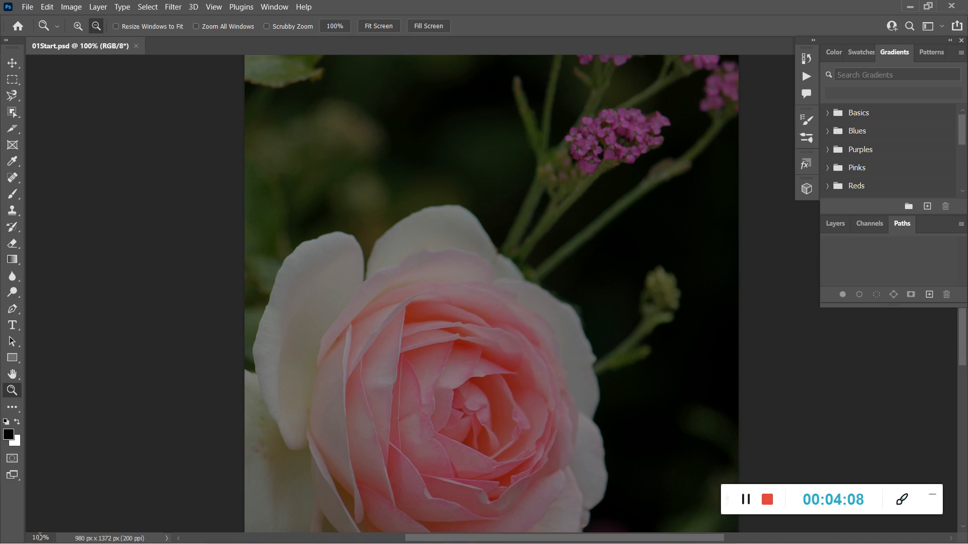
pyautogui.click(41, 538)
pyautogui.write('200')
pyautogui.press('Return')
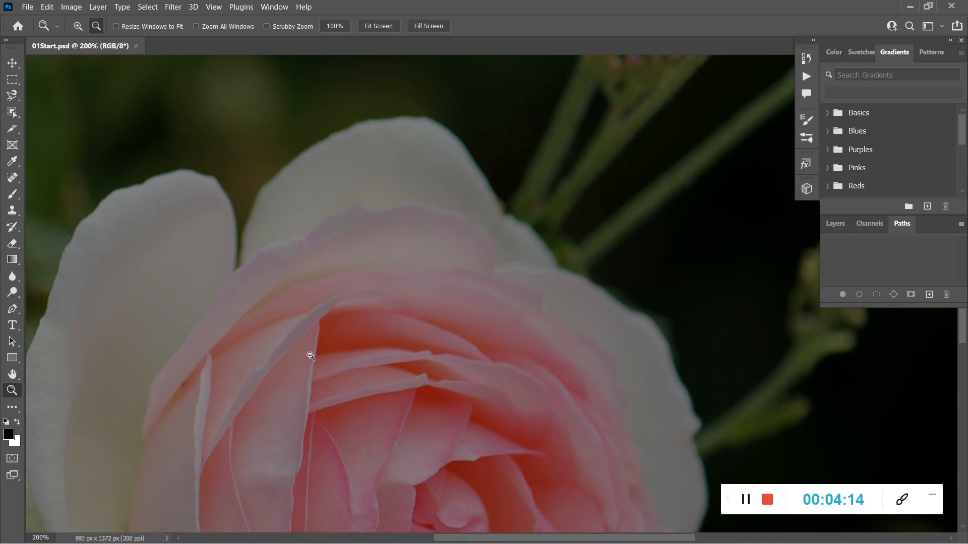
# Select the Rose layer in the document.
pyautogui.click(745, 498)
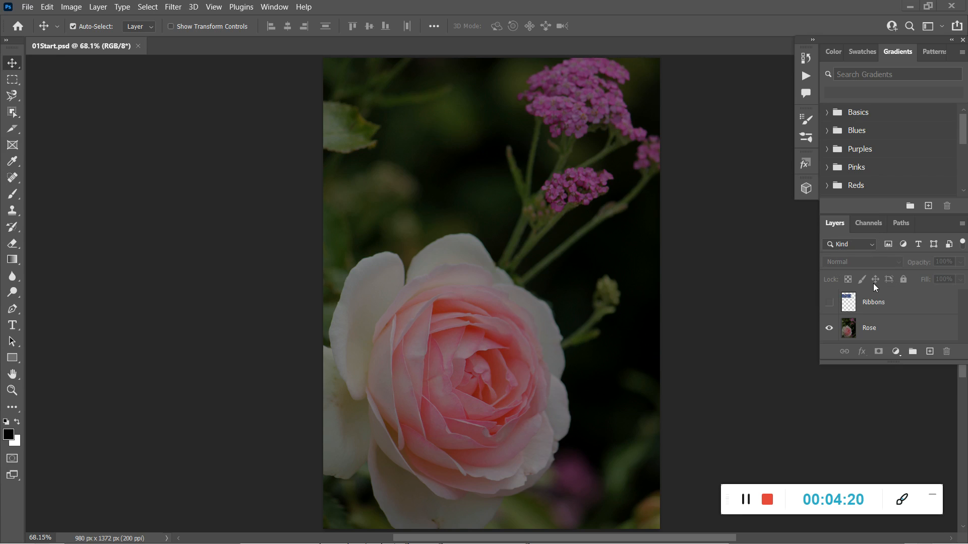
pyautogui.click(847, 331)
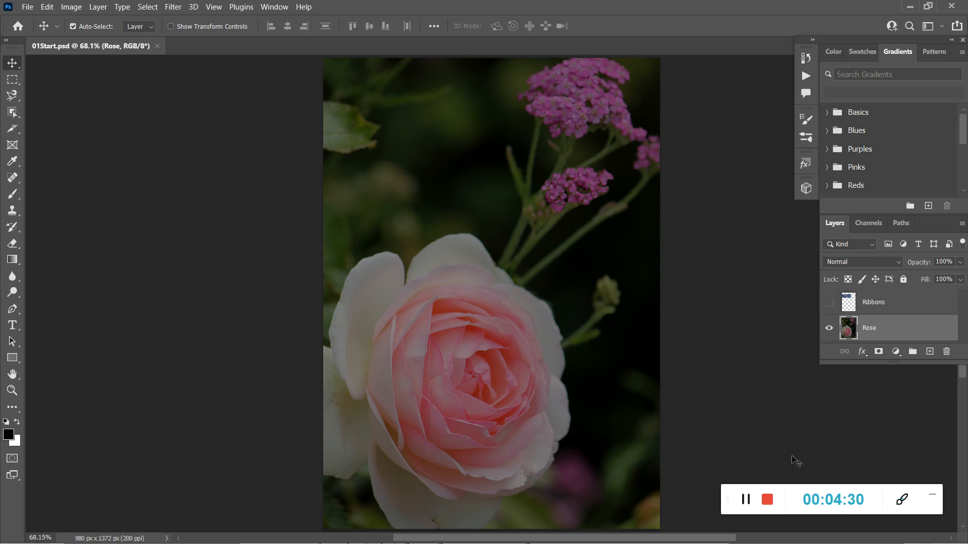
pyautogui.click(746, 496)
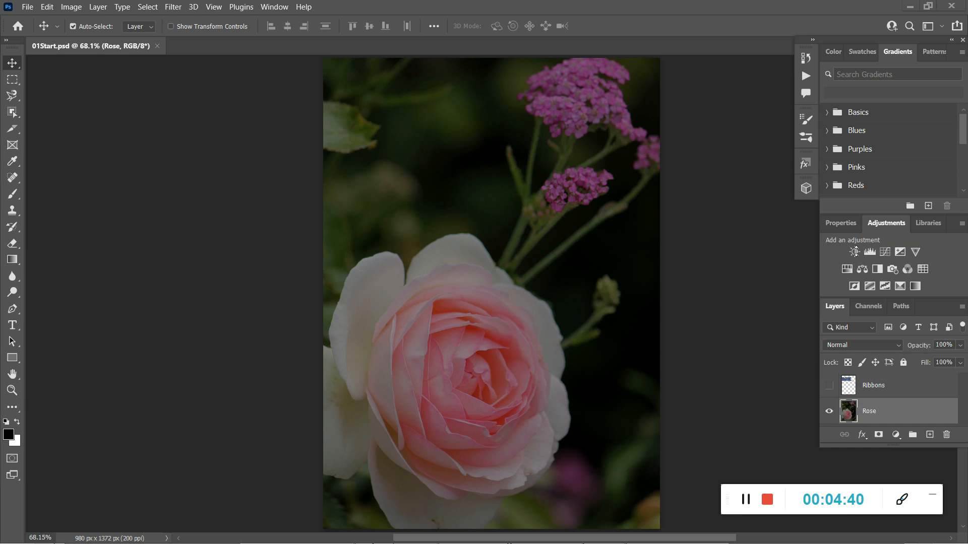
# Add a Levels adjustment layer and a Brightness/Contrast adjustment layer above the Rose layer.
pyautogui.click(871, 252)
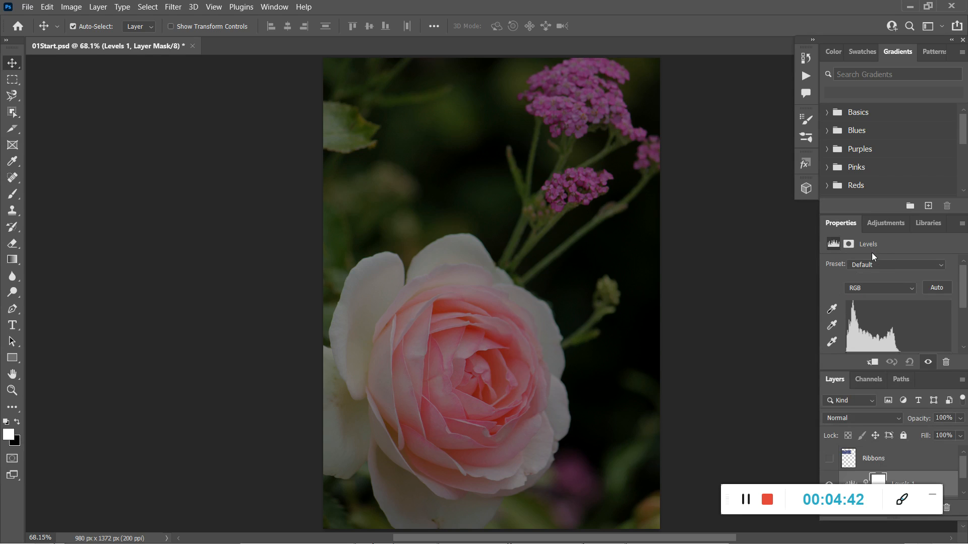
pyautogui.click(874, 222)
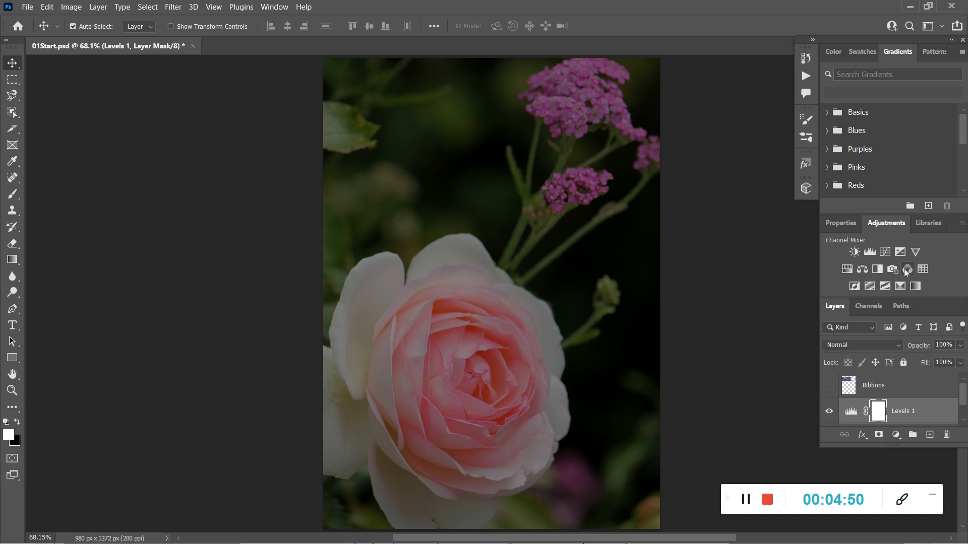
pyautogui.click(853, 252)
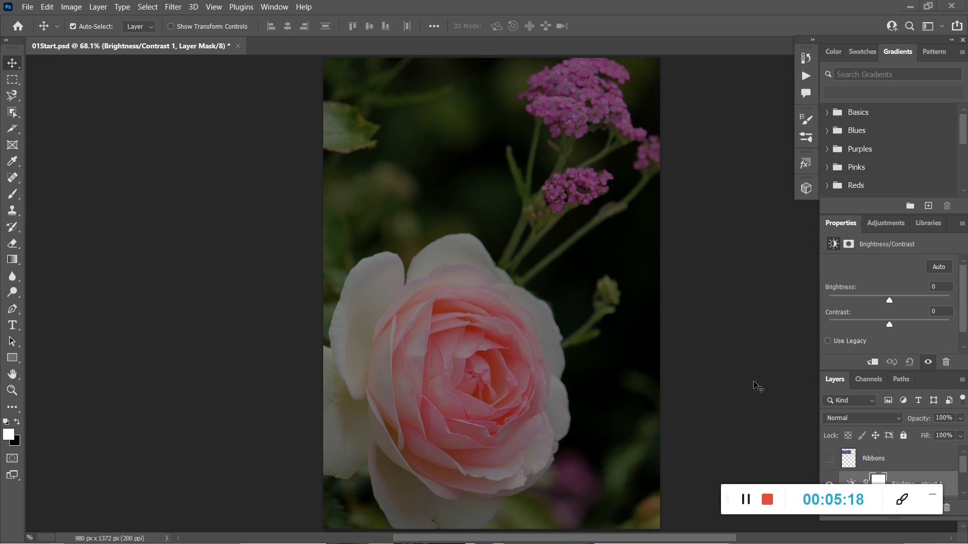
# Hide all tools and panels to see the image alone, and bring them back.
pyautogui.press('Tab')
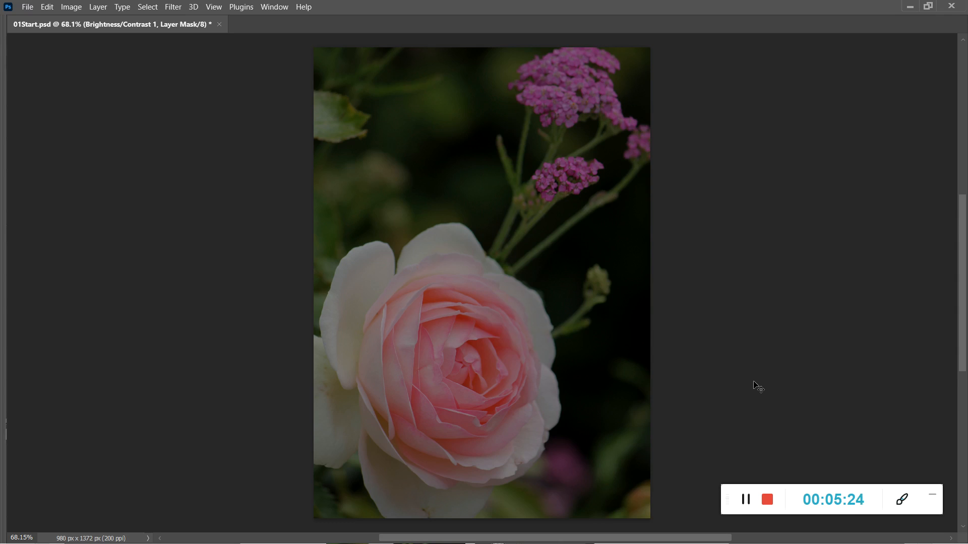
pyautogui.press('Tab')
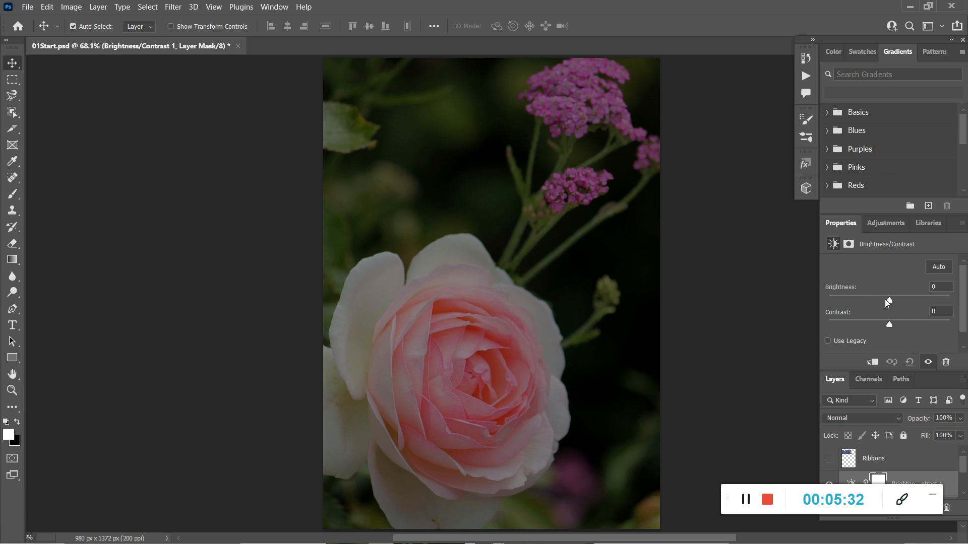
# Try a Brightness of -40 and a Contrast of 6 in the Brightness/Contrast adjustment.
pyautogui.moveTo(890, 300); pyautogui.dragTo(892, 328)
pyautogui.click(945, 290)
pyautogui.write('00')
pyautogui.press('BackSpace')
pyautogui.press('BackSpace')
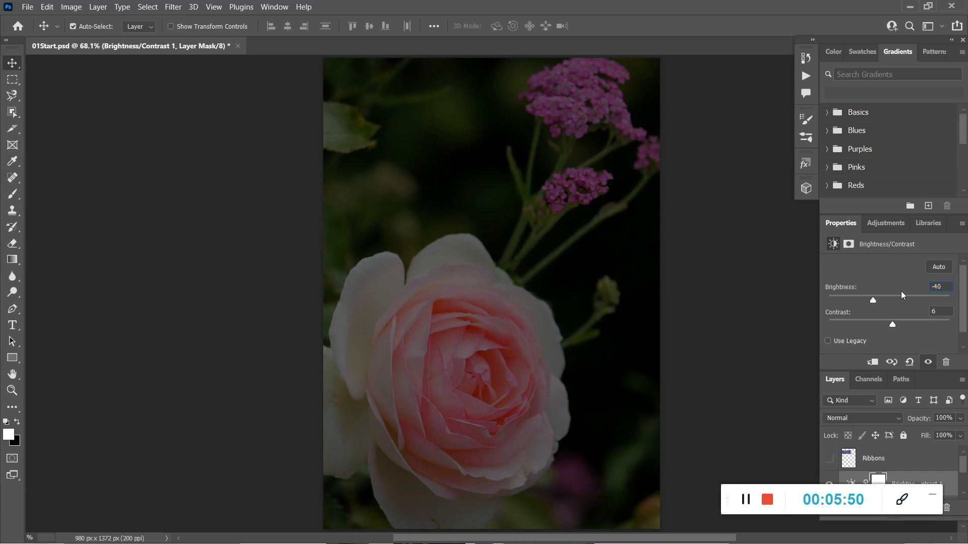
# Reset both Brightness and Contrast of the adjustment layer to 0.
pyautogui.press('Delete')
pyautogui.press('Delete')
pyautogui.press('Delete')
pyautogui.write('0')
pyautogui.press('Tab')
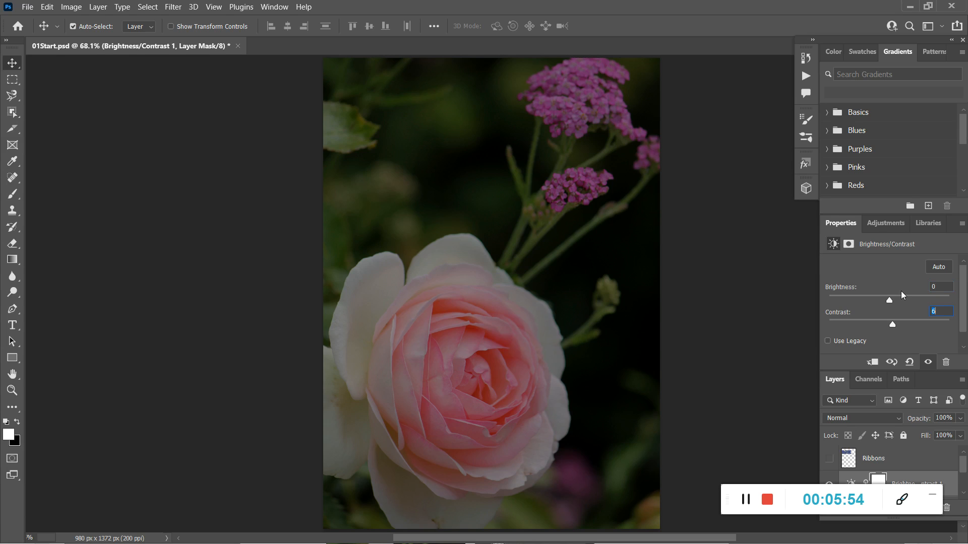
pyautogui.write('0')
pyautogui.press('Return')
pyautogui.click(743, 499)
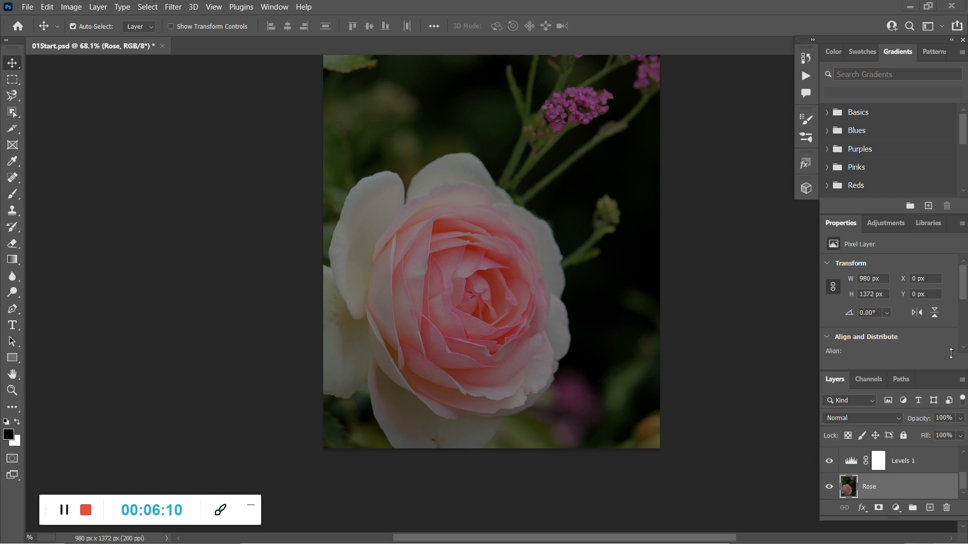
pyautogui.click(883, 225)
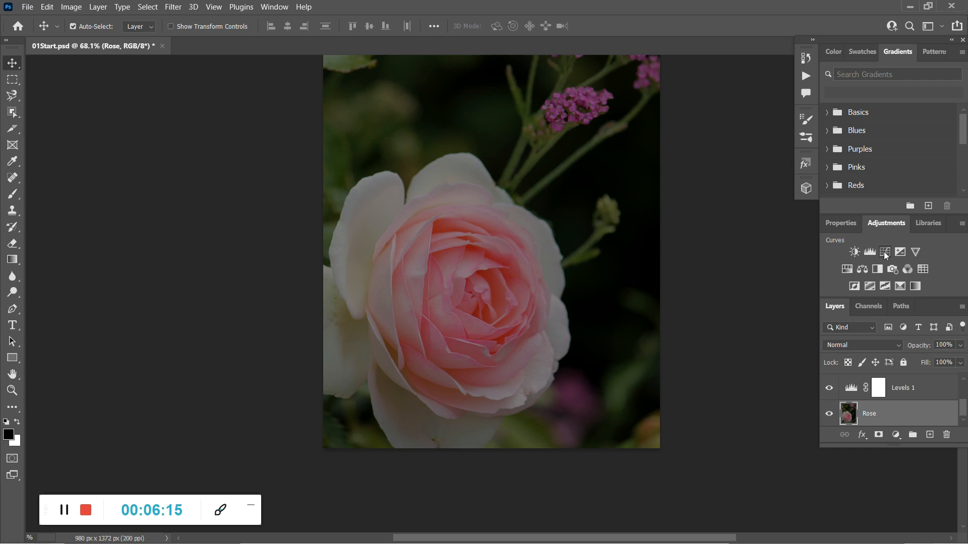
pyautogui.click(840, 224)
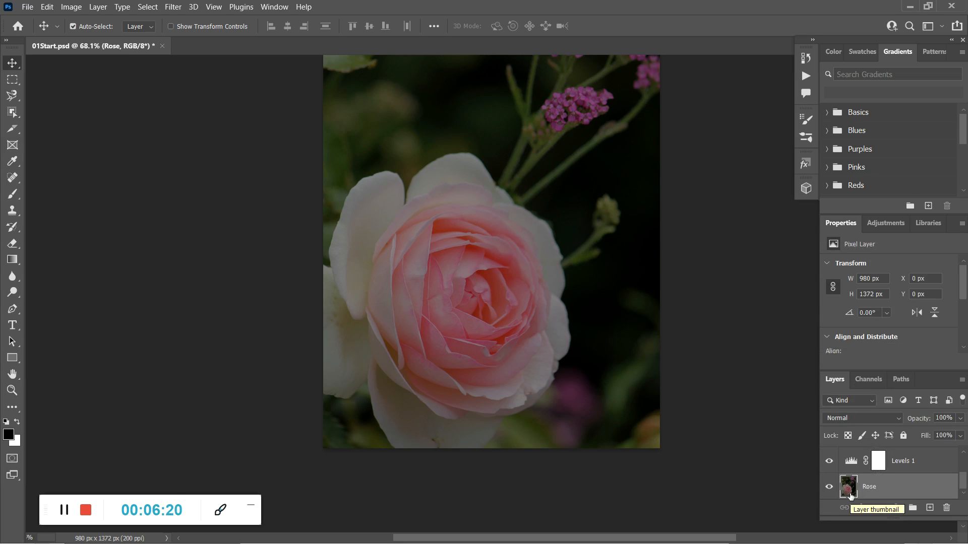
# Delete the layer mask of the Levels adjustment layer above the Rose layer.
pyautogui.click(964, 453)
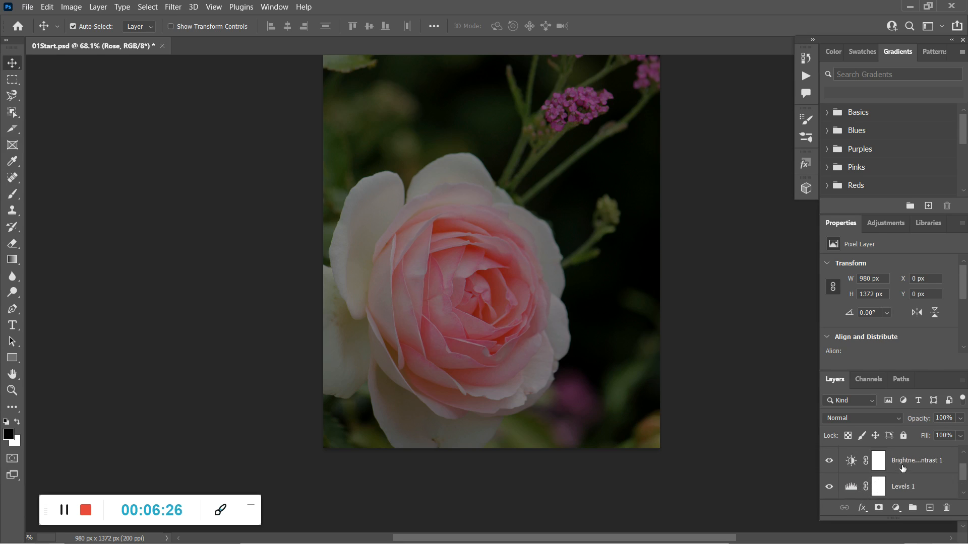
pyautogui.click(964, 454)
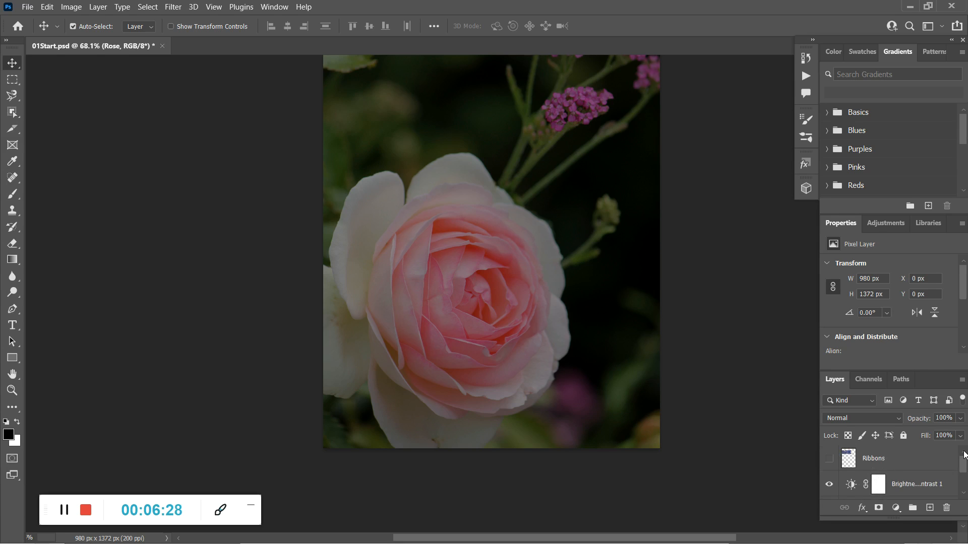
pyautogui.click(964, 493)
pyautogui.click(963, 497)
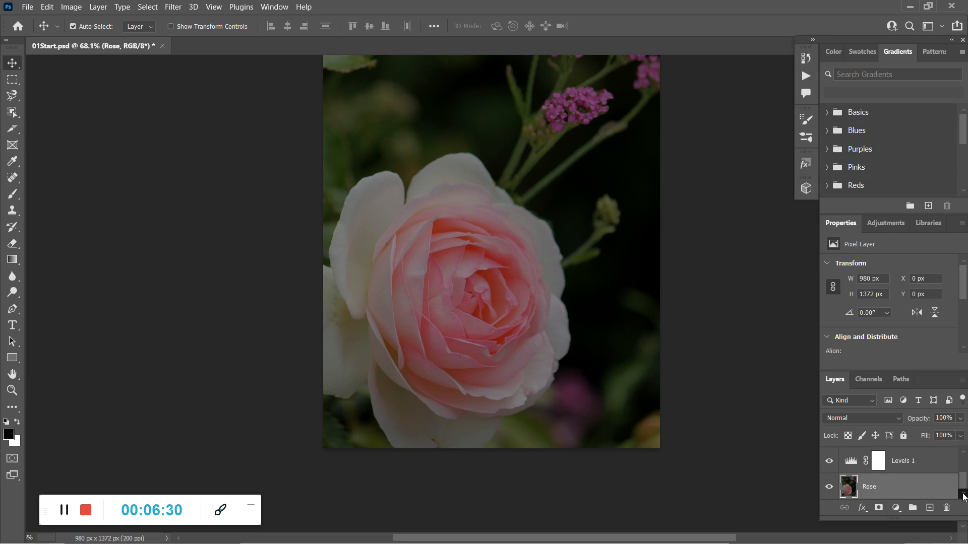
pyautogui.rightClick(905, 462)
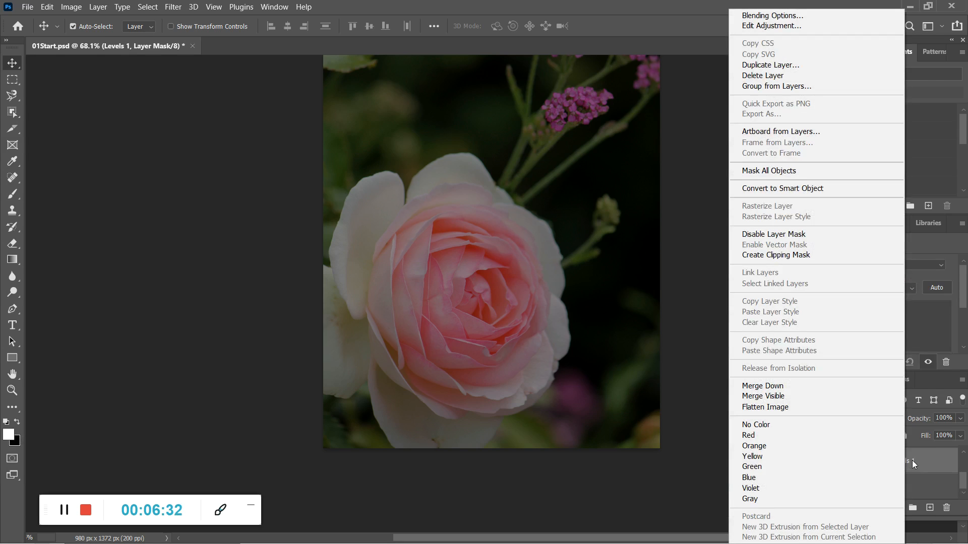
pyautogui.click(912, 461)
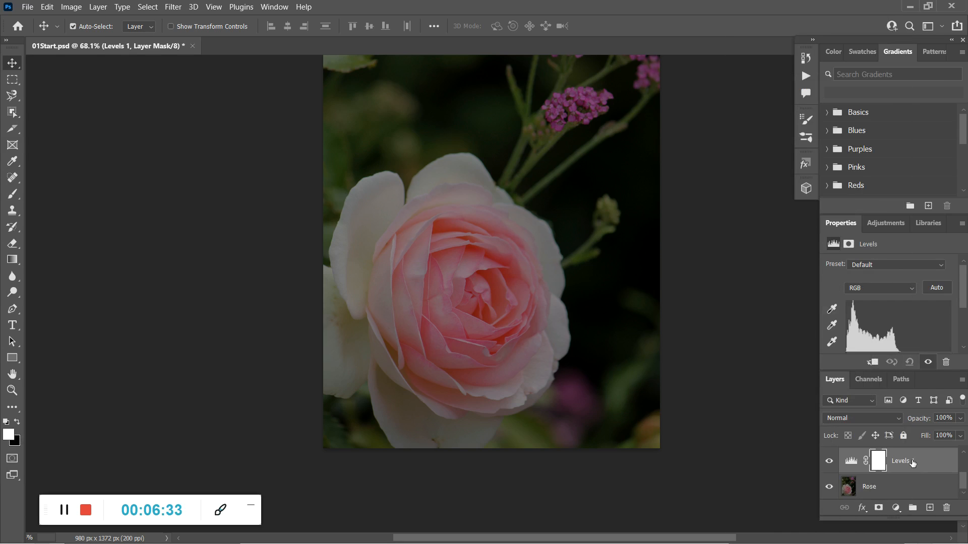
pyautogui.click(946, 509)
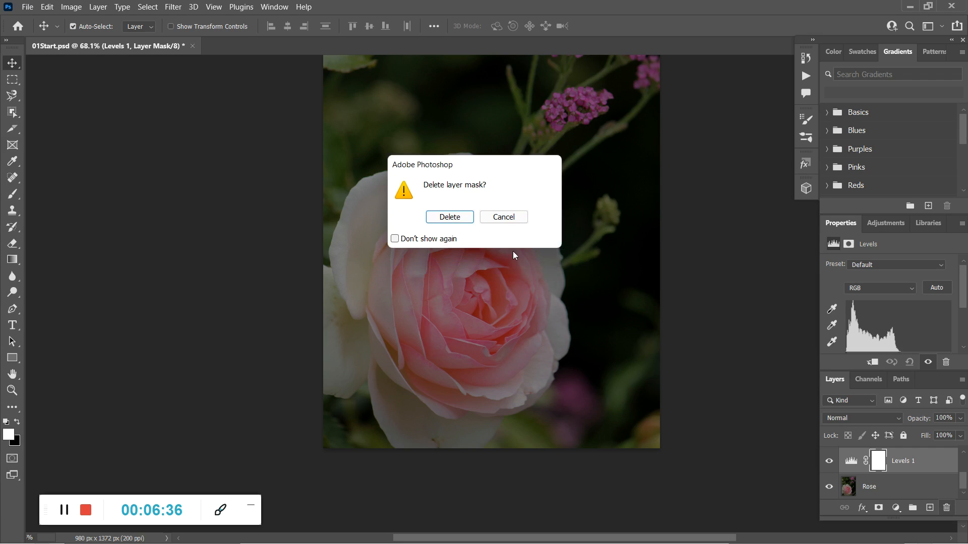
pyautogui.click(461, 222)
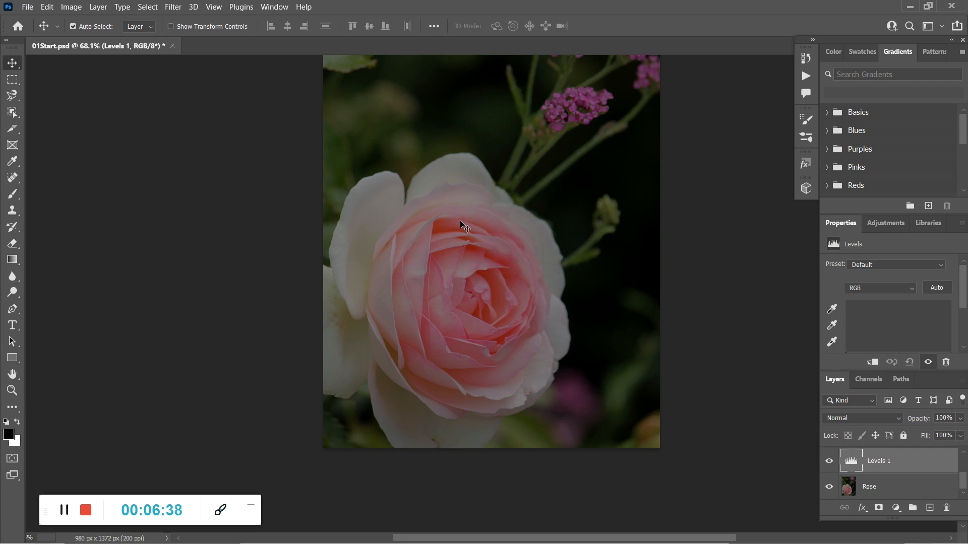
# Delete the Levels adjustment layer itself from the document.
pyautogui.scroll(1, 927, 476)
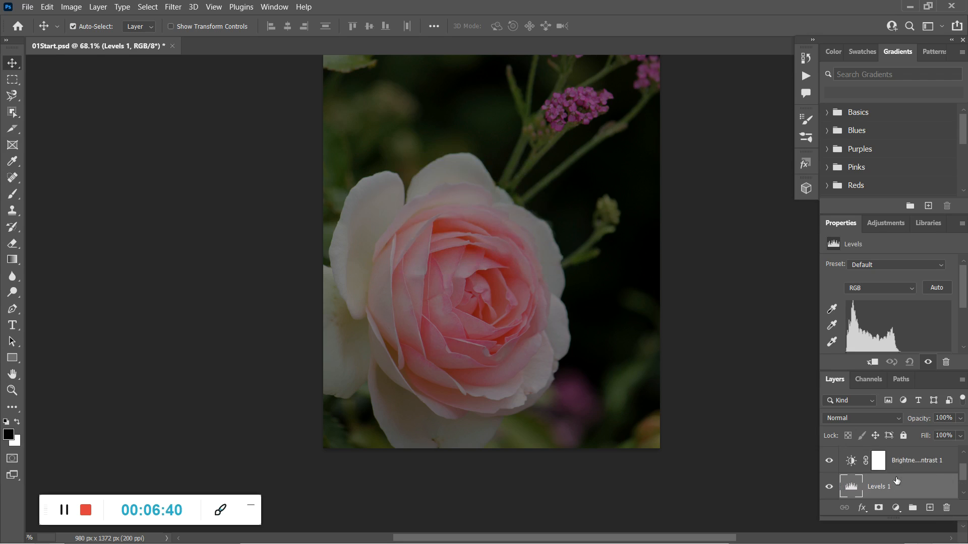
pyautogui.scroll(-1, 883, 487)
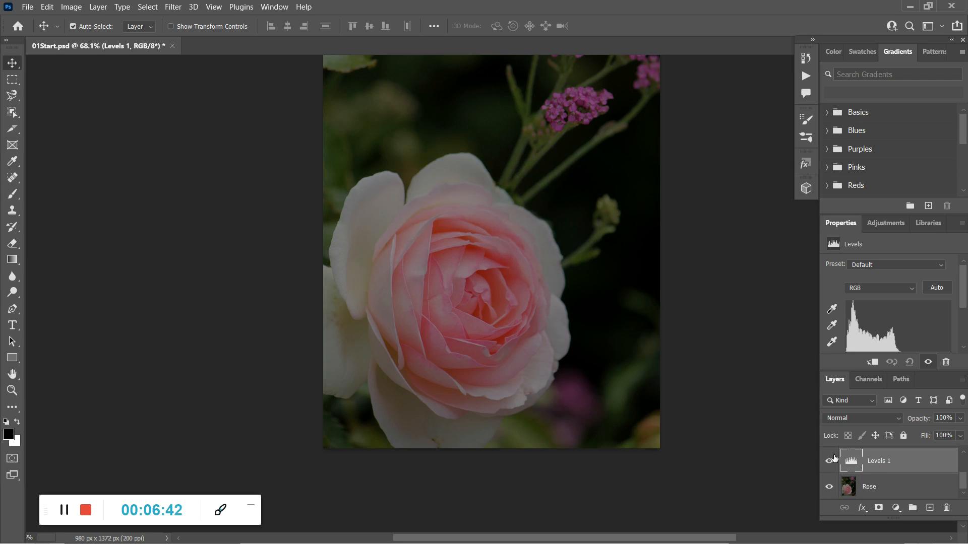
pyautogui.rightClick(853, 460)
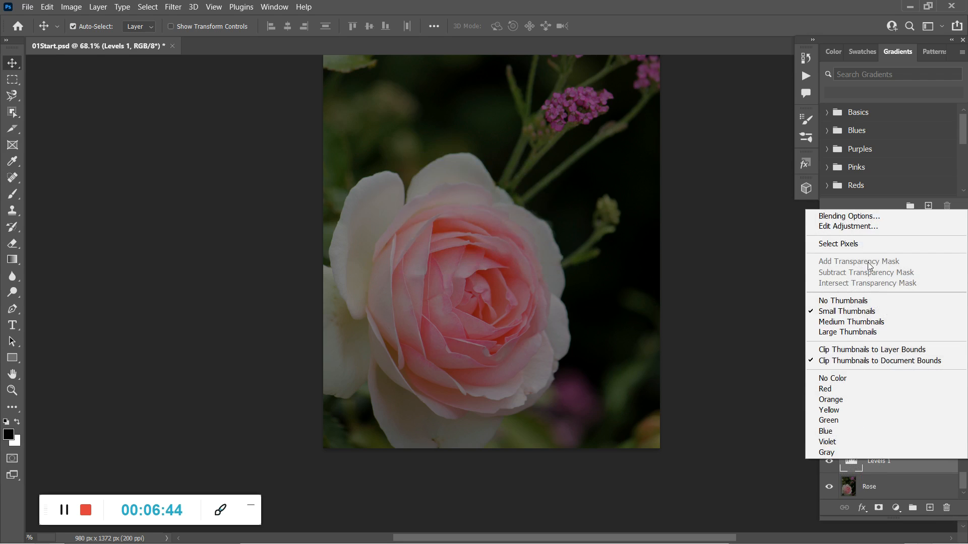
pyautogui.click(793, 417)
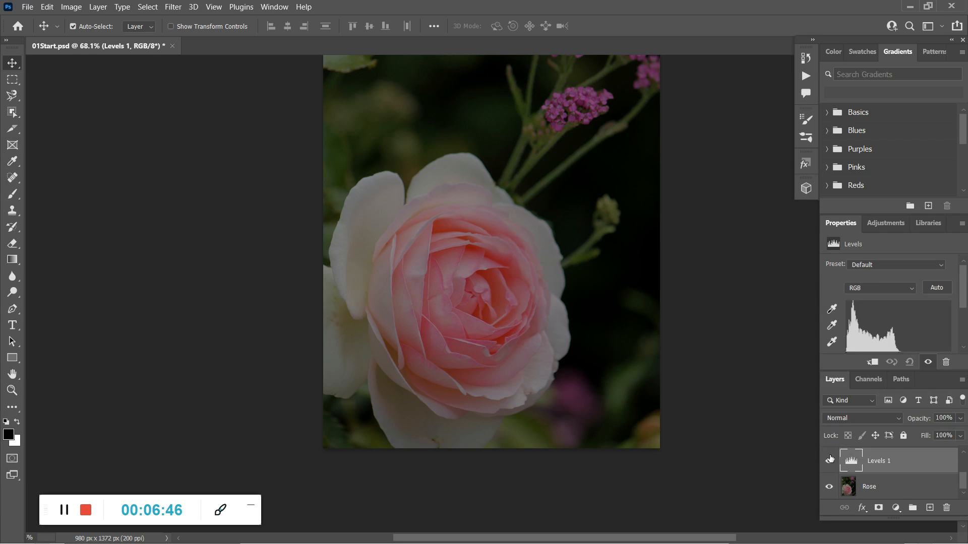
pyautogui.click(946, 509)
pyautogui.click(450, 217)
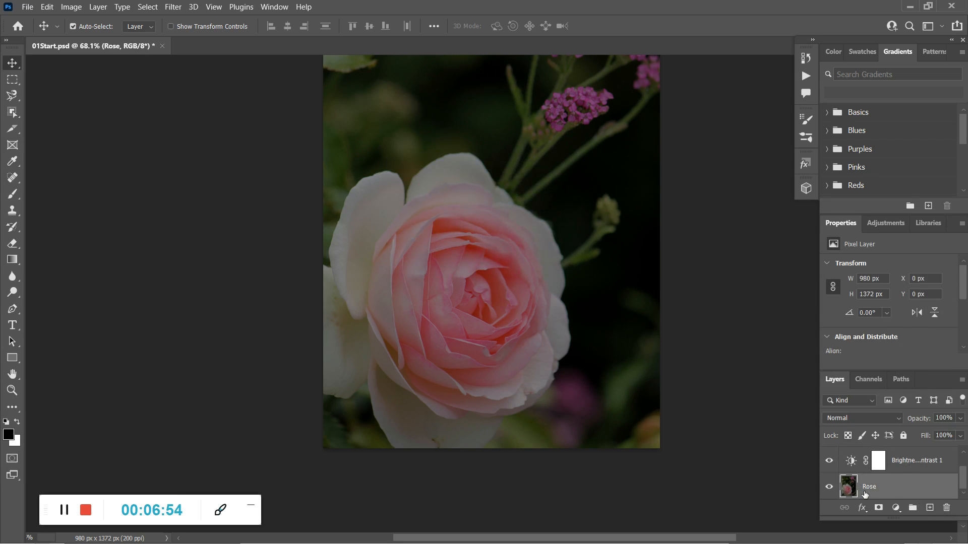
# Raise the Brightness/Contrast layer's Brightness to 103 and compare the image with that layer hidden and shown.
pyautogui.click(878, 461)
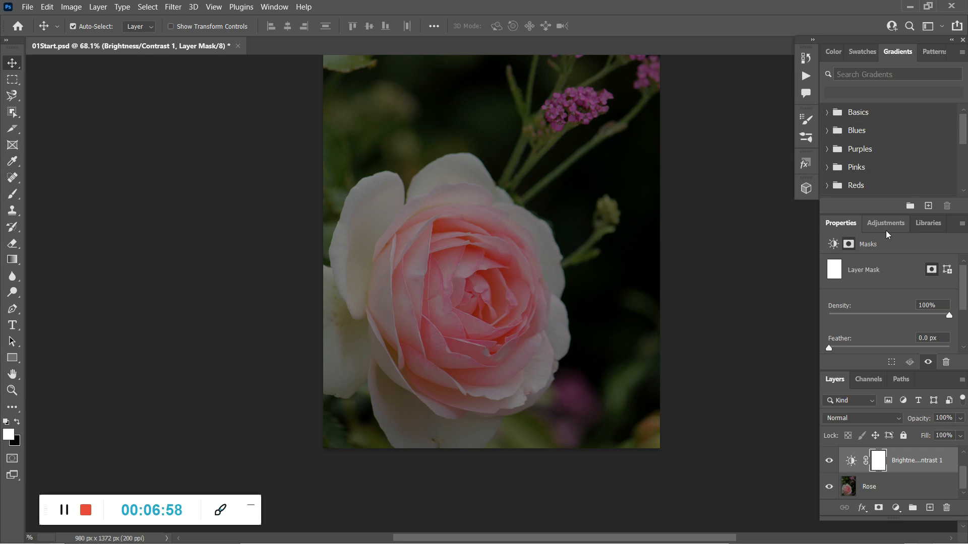
pyautogui.click(833, 244)
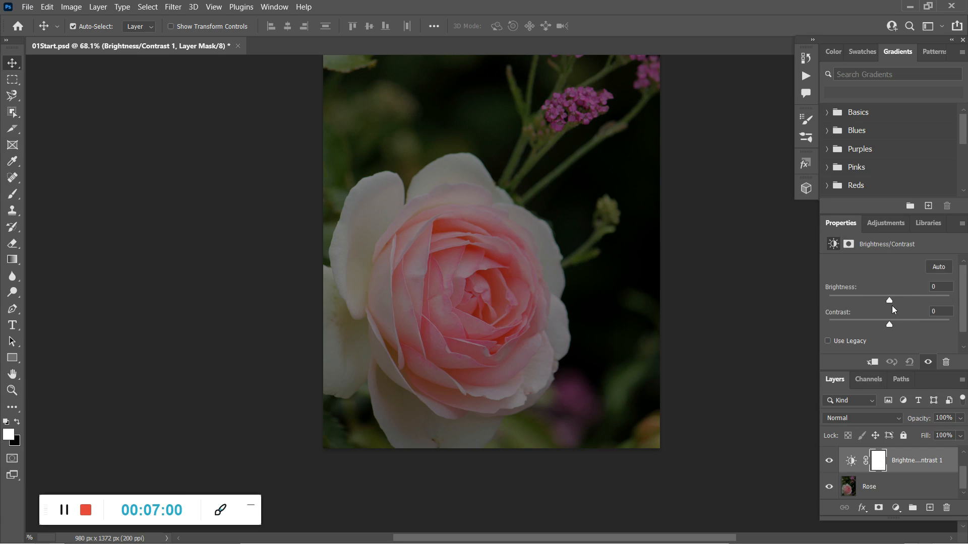
pyautogui.moveTo(890, 301); pyautogui.dragTo(930, 300)
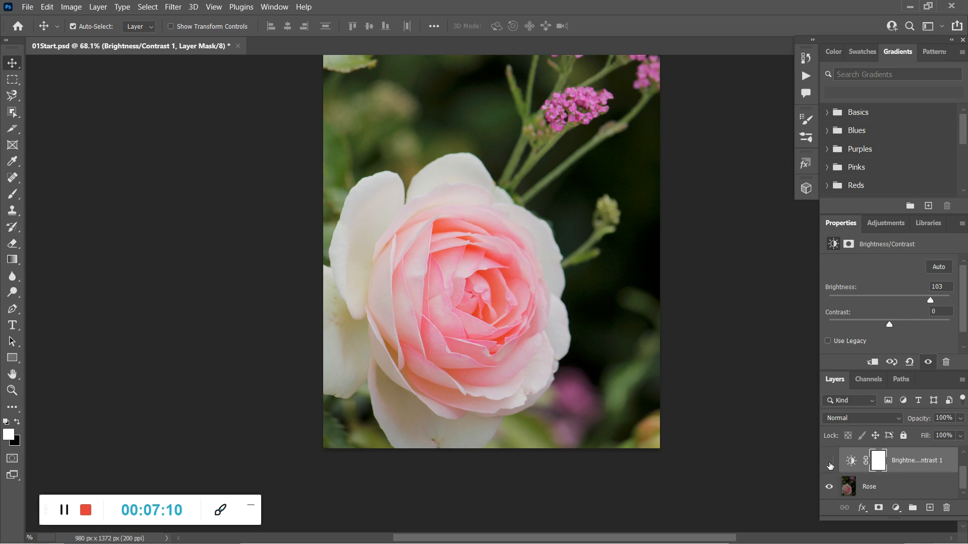
pyautogui.click(829, 462)
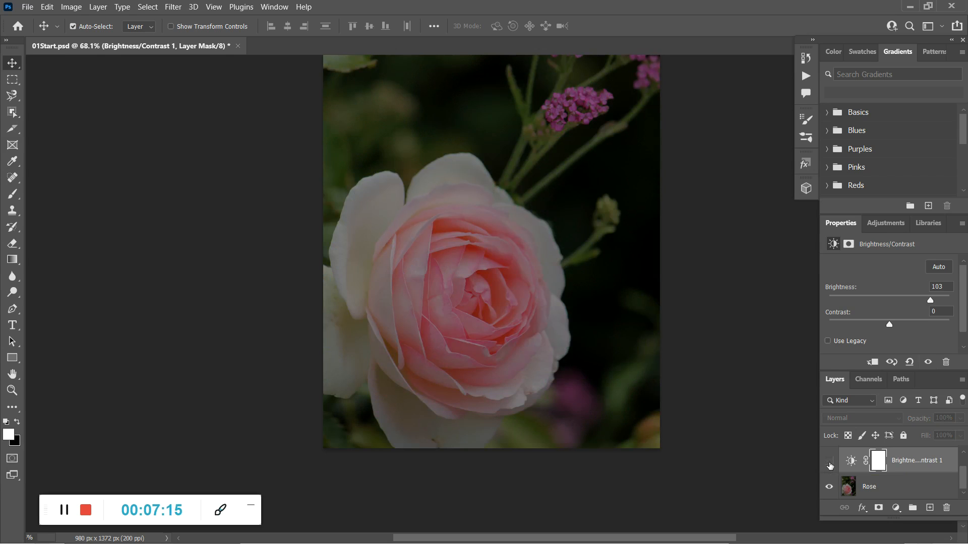
pyautogui.click(829, 463)
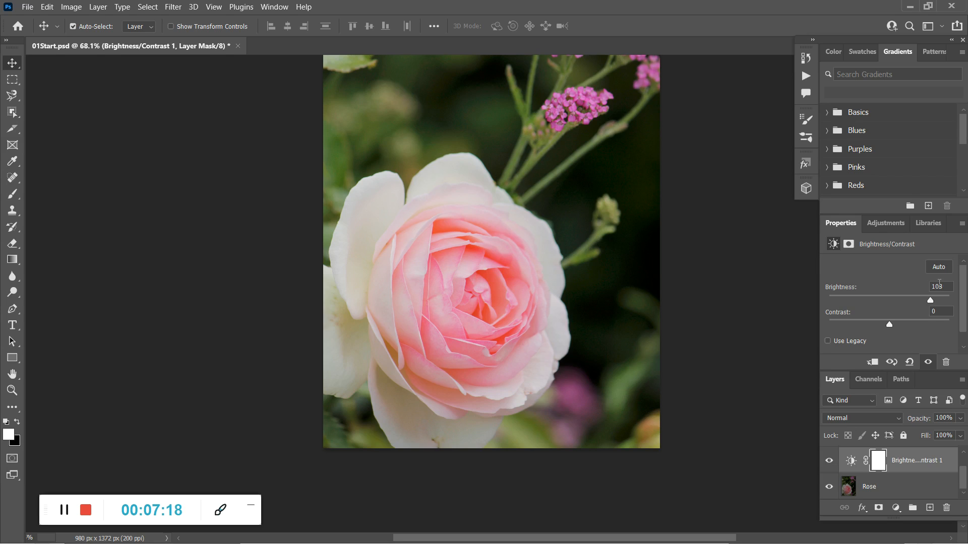
# Reset the adjustment's Brightness to 0 and toggle the Brightness/Contrast layer's visibility, leaving it shown.
pyautogui.write('0')
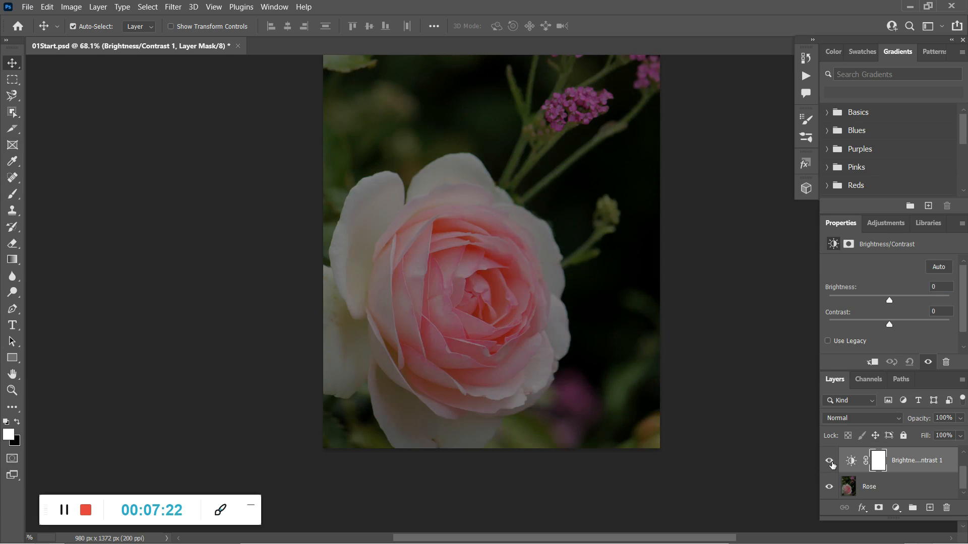
pyautogui.click(829, 461)
pyautogui.click(829, 462)
pyautogui.click(830, 461)
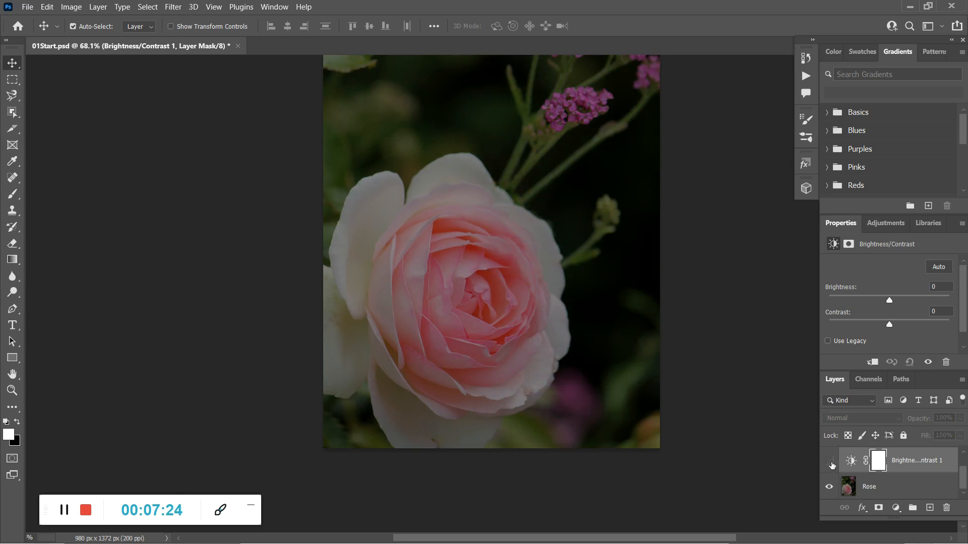
pyautogui.click(830, 461)
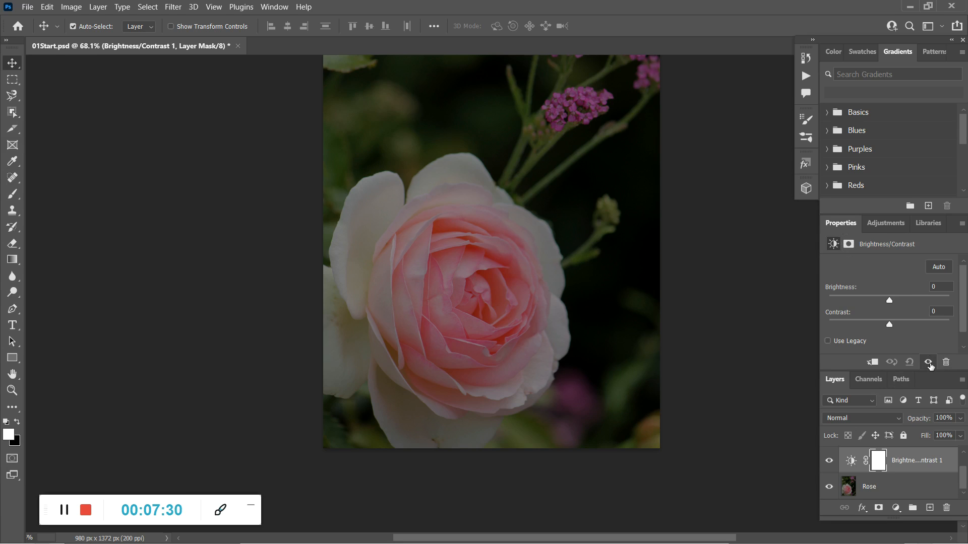
pyautogui.click(928, 362)
pyautogui.click(928, 362)
# Select the Rose layer and collapse the Properties panel group.
pyautogui.click(850, 487)
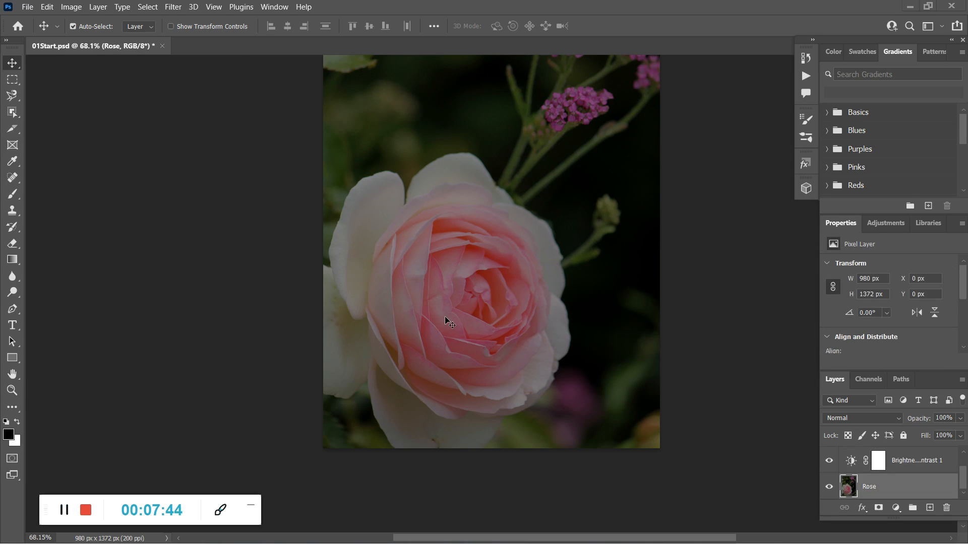
pyautogui.scroll(1, 444, 316)
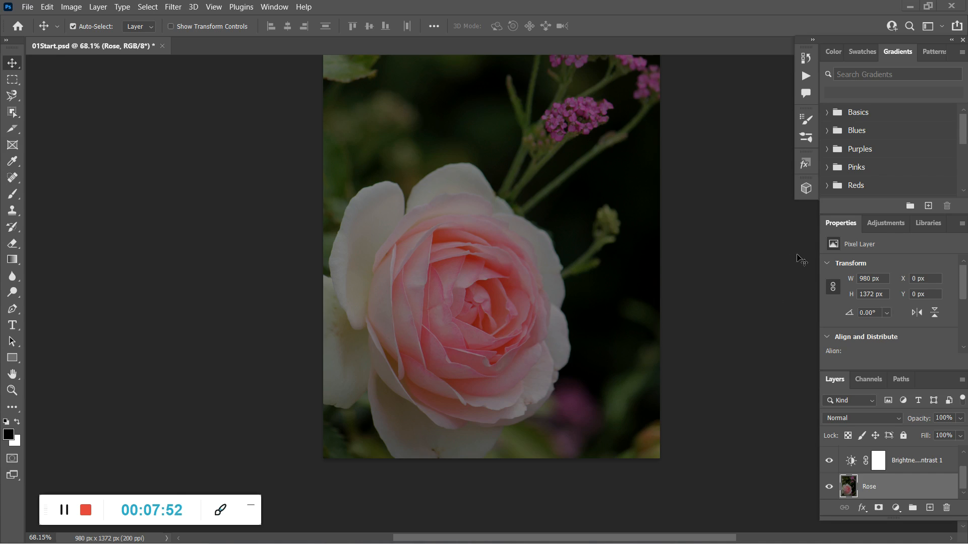
pyautogui.doubleClick(840, 225)
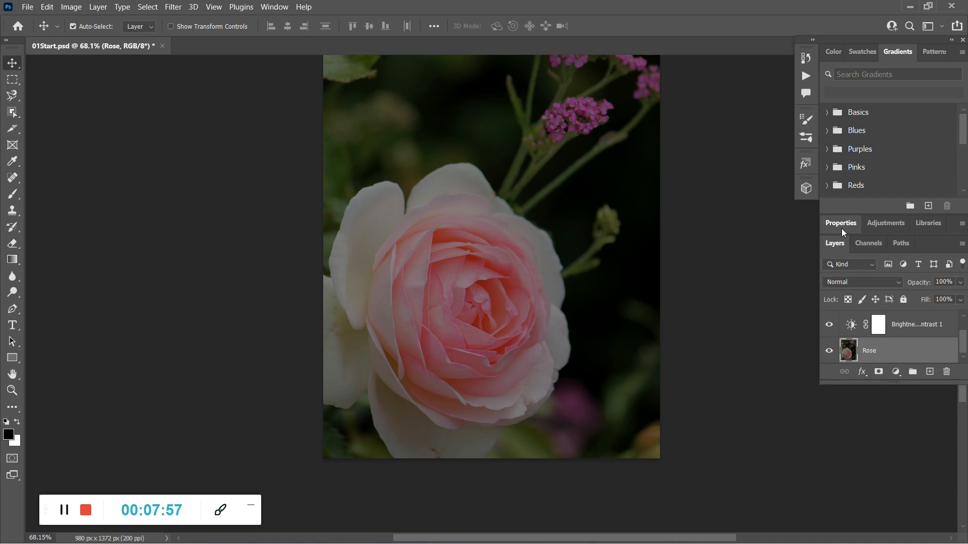
pyautogui.click(844, 223)
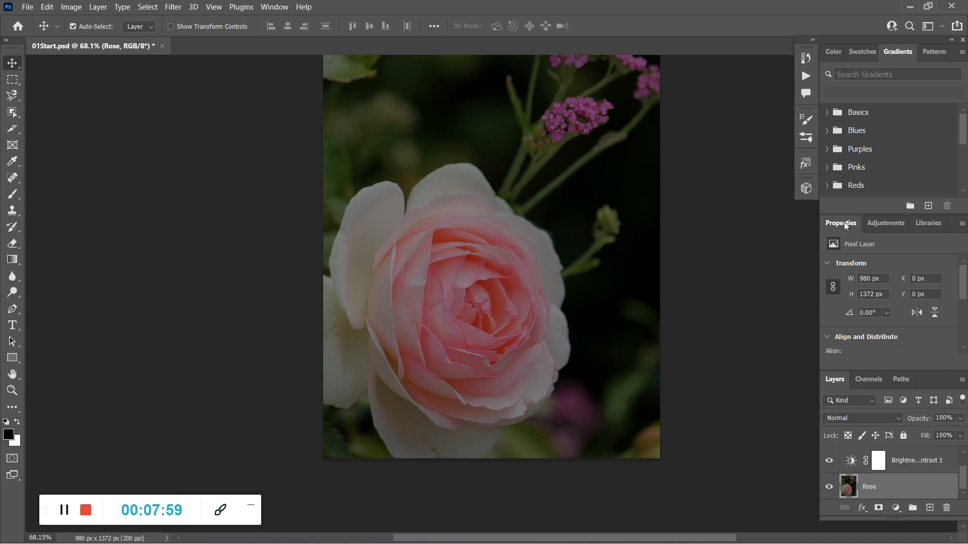
pyautogui.click(844, 223)
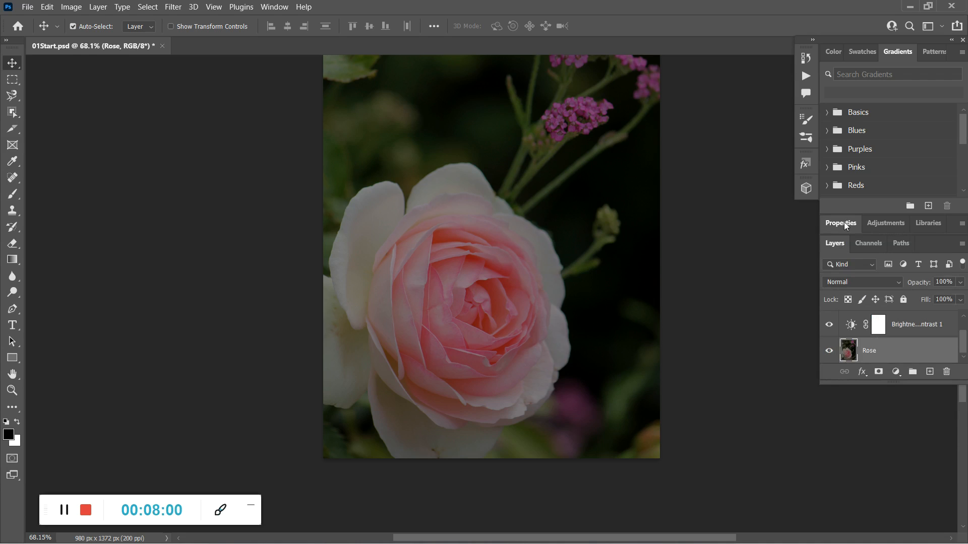
# Bring up the Adjustments panel, collapse its panel group, and lengthen the Layers panel to fit all three layers.
pyautogui.click(889, 223)
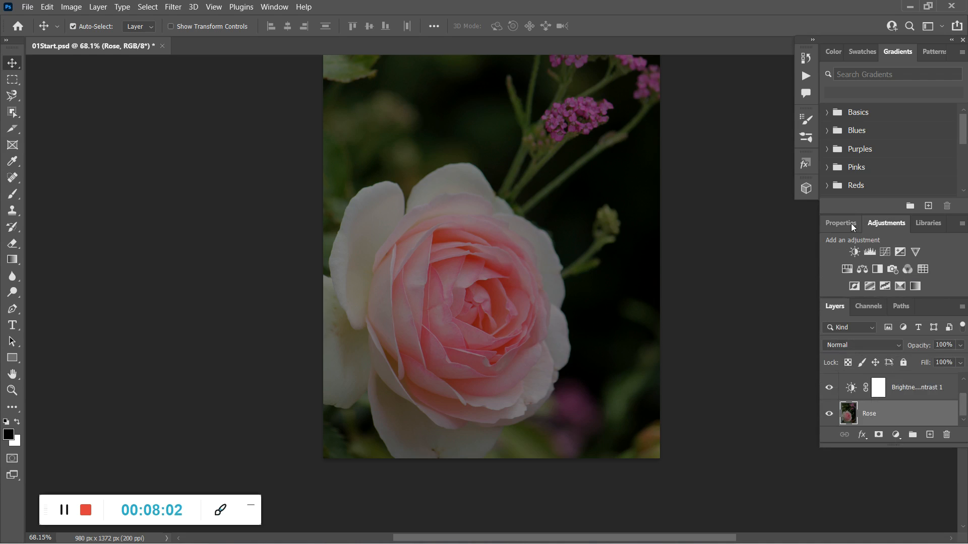
pyautogui.click(881, 224)
pyautogui.click(881, 223)
pyautogui.click(889, 223)
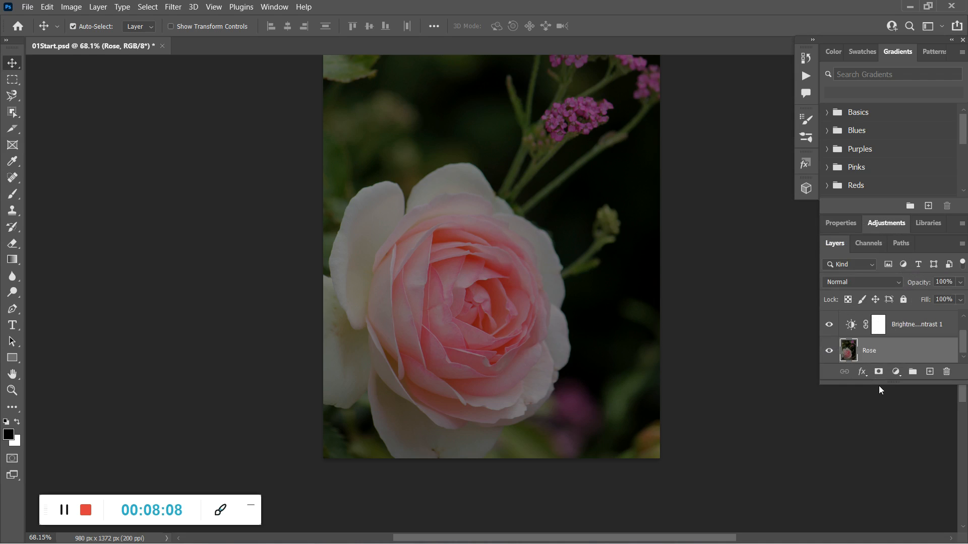
pyautogui.moveTo(880, 385); pyautogui.dragTo(881, 452)
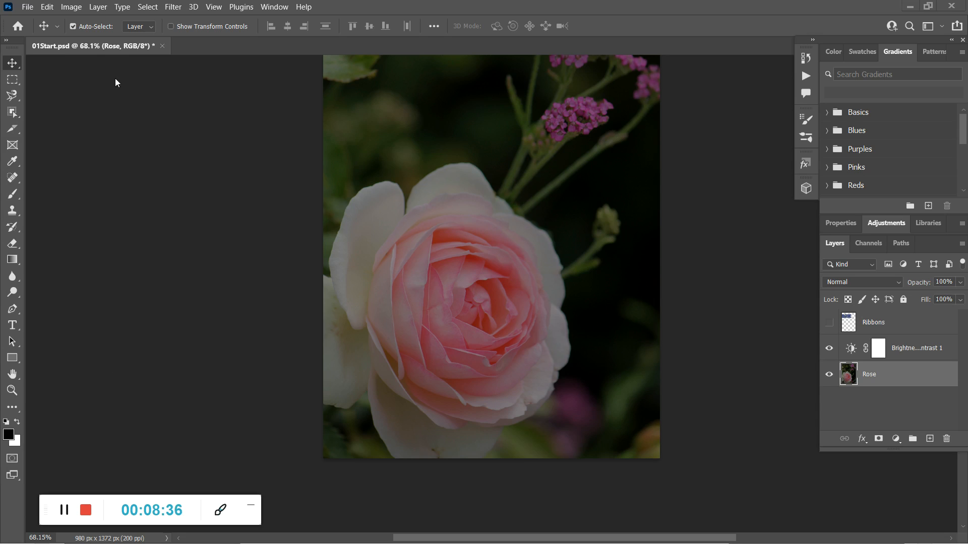
# Start saving the document under a new name on the computer and browse to Photoshop Files on the ESD-USB (D:) drive.
pyautogui.click(28, 8)
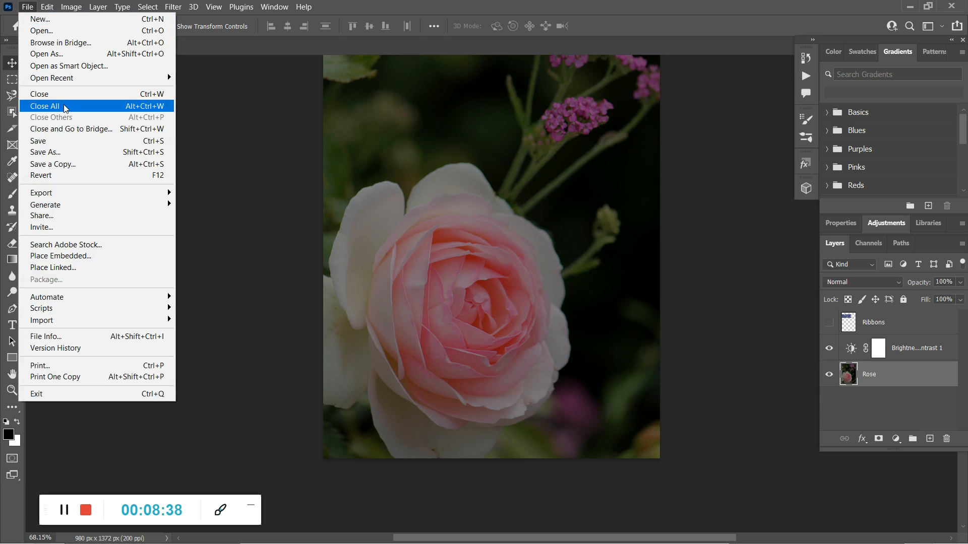
pyautogui.click(59, 152)
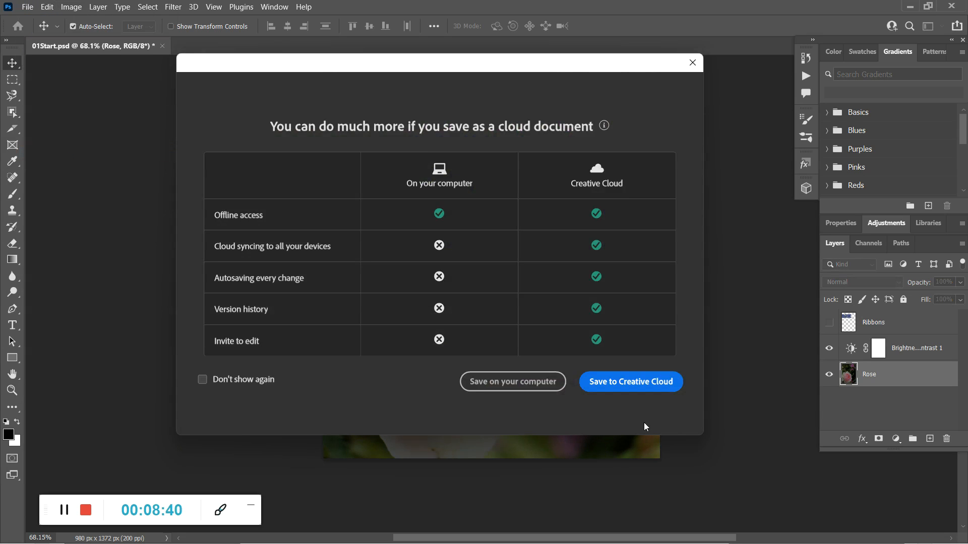
pyautogui.click(504, 382)
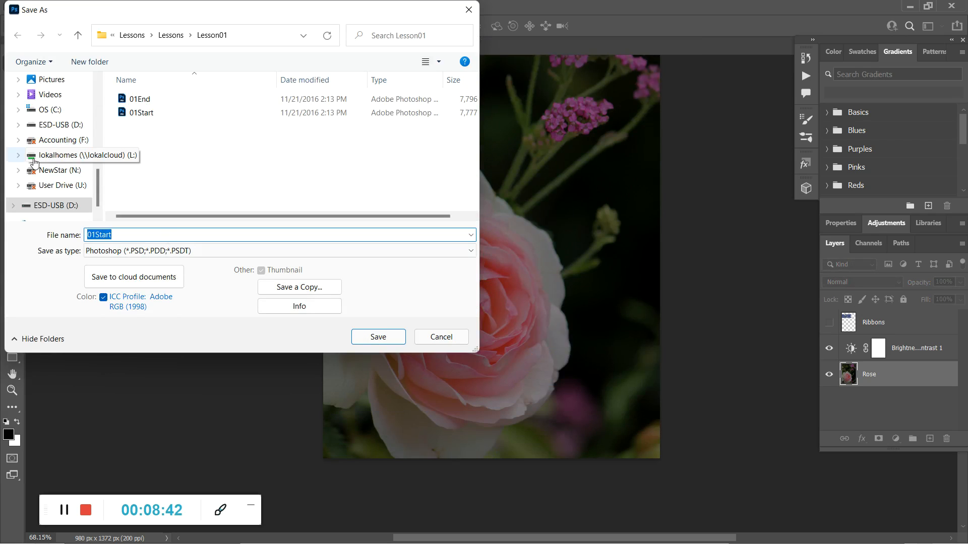
pyautogui.click(54, 206)
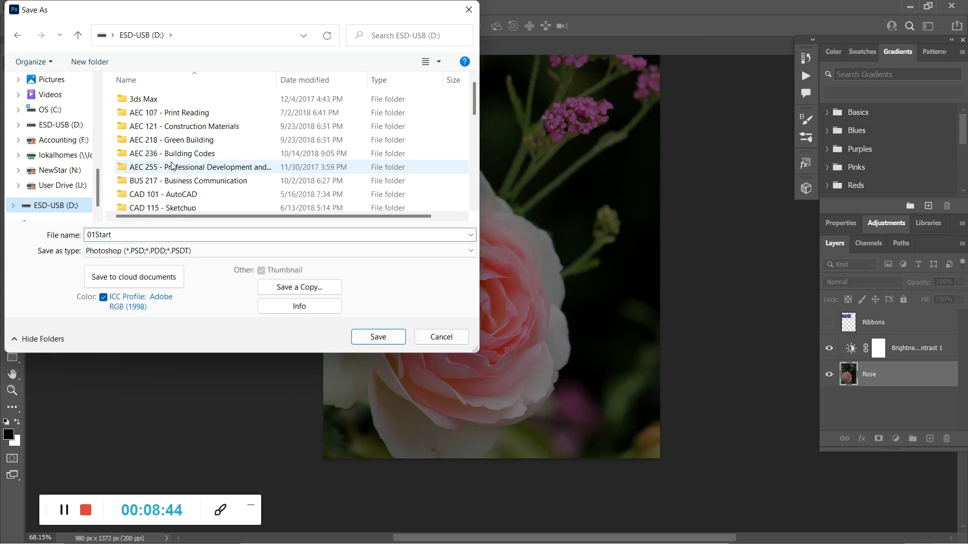
pyautogui.scroll(-2, 170, 165)
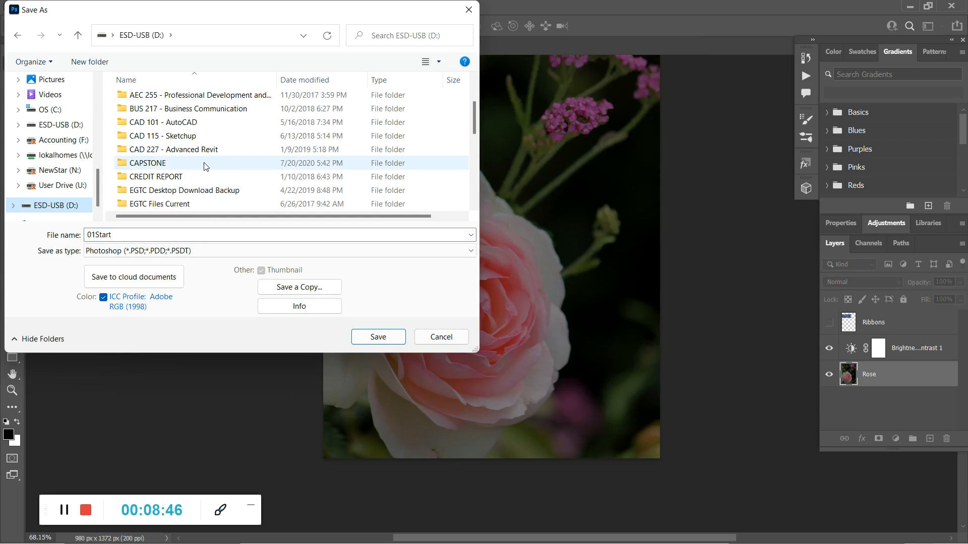
pyautogui.scroll(-3, 205, 166)
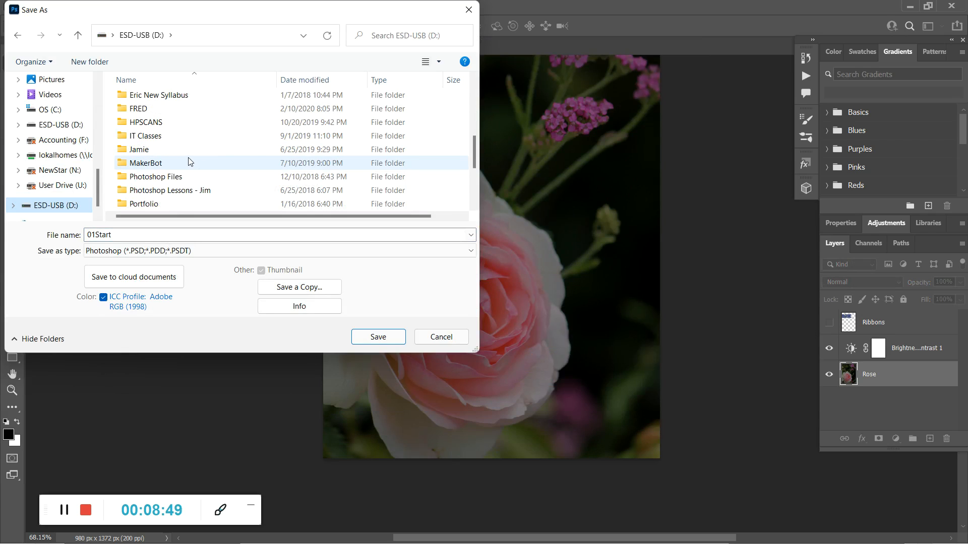
pyautogui.doubleClick(154, 176)
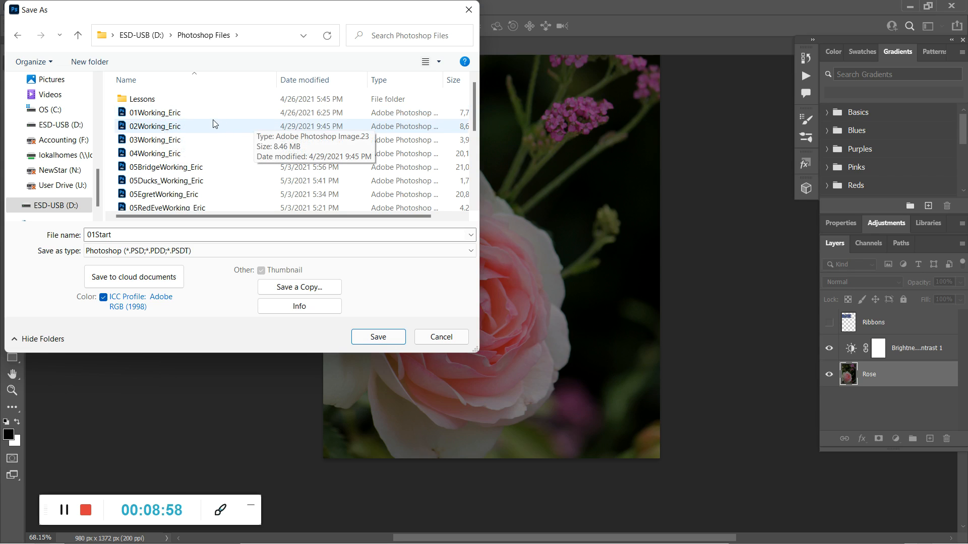
pyautogui.scroll(-1, 211, 124)
pyautogui.scroll(1, 208, 124)
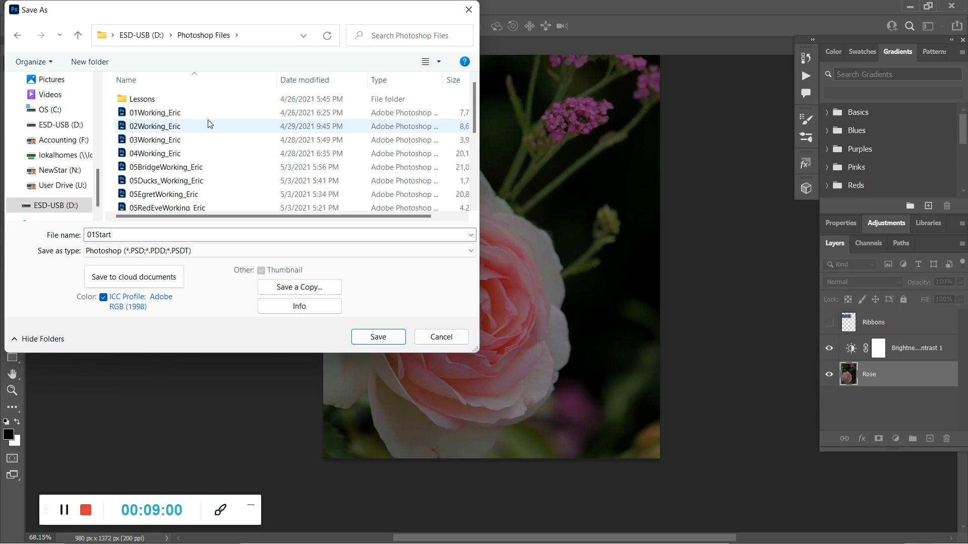
# Create a new folder named 2022 inside Photoshop Files.
pyautogui.rightClick(193, 97)
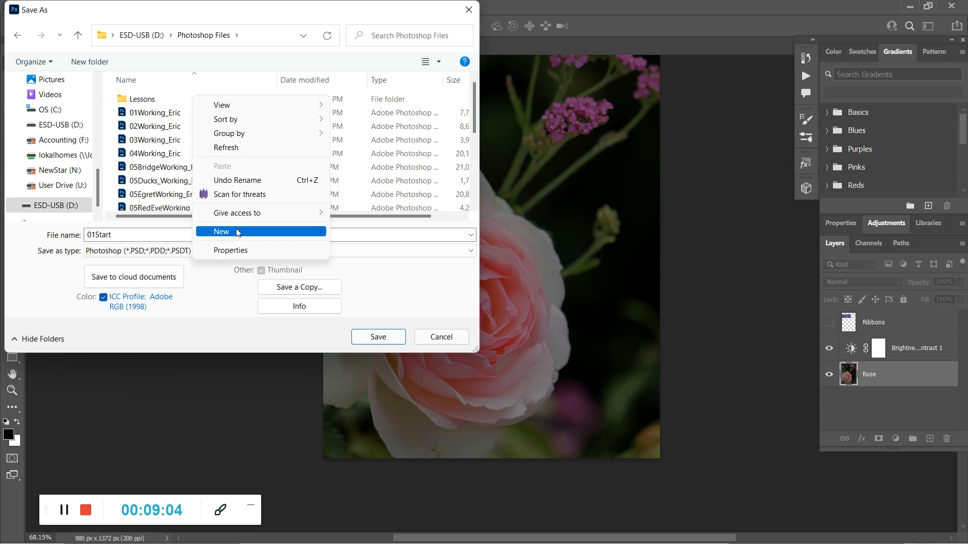
pyautogui.moveTo(298, 232)
pyautogui.click(349, 233)
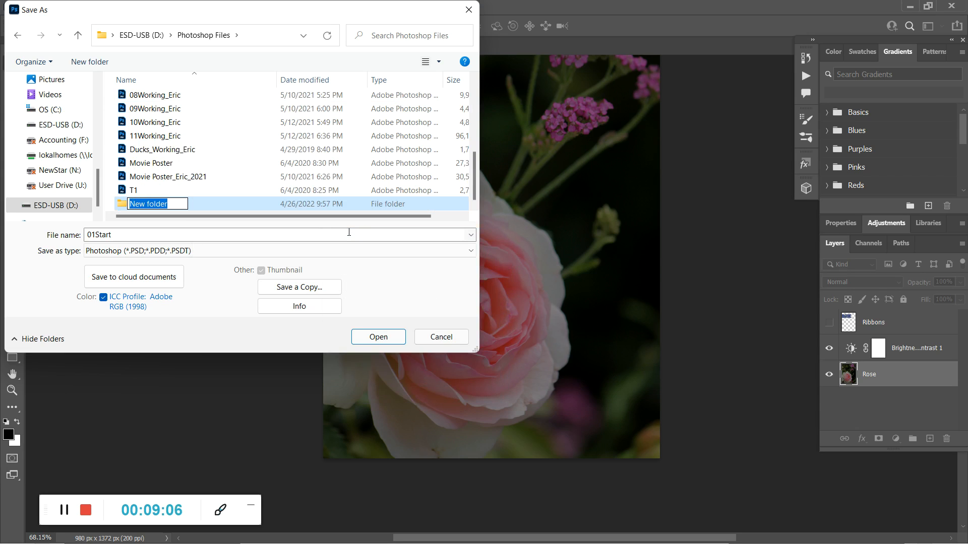
pyautogui.write('2022')
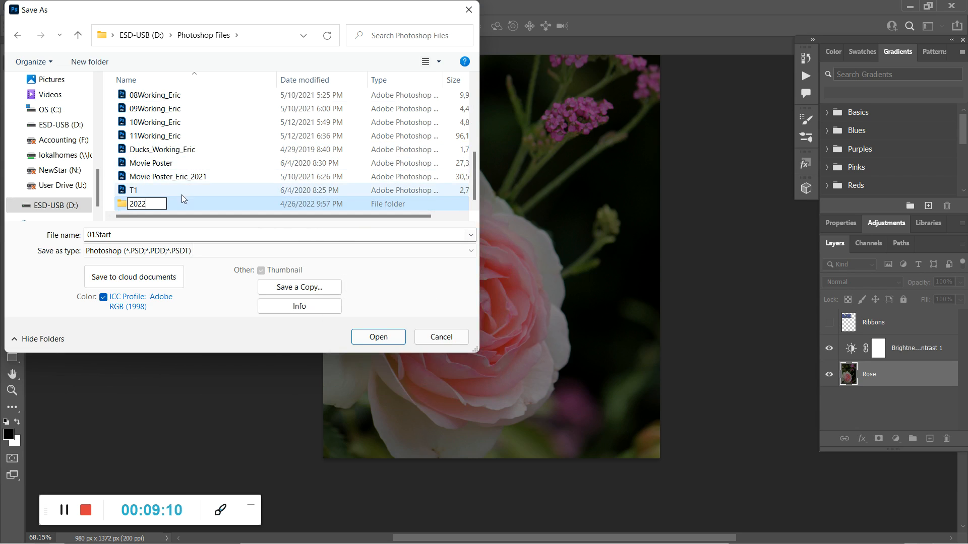
# Save the document into the 2022 folder, reusing the existing 01Working file's name, as a Photoshop file with Maximize Compatibility on.
pyautogui.scroll(3, 156, 116)
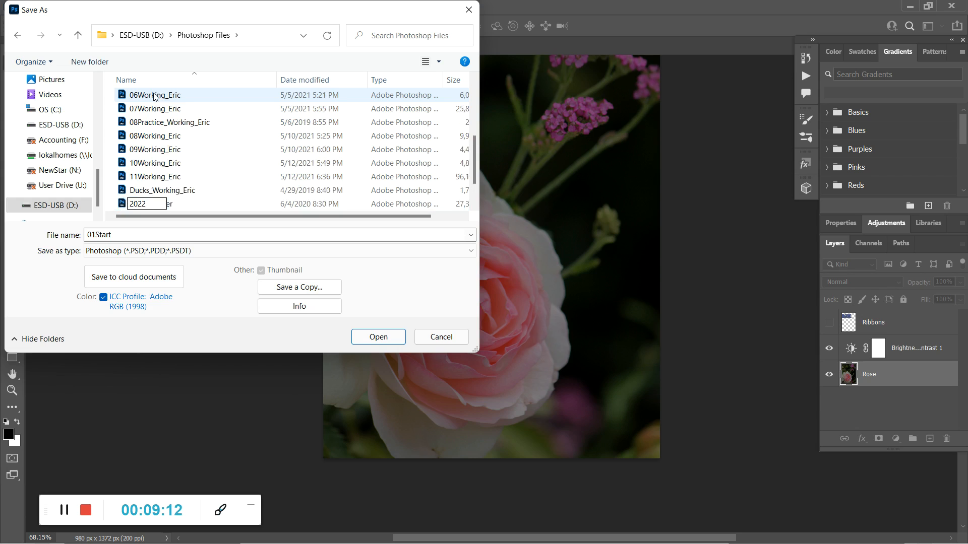
pyautogui.scroll(2, 153, 101)
pyautogui.click(154, 110)
pyautogui.scroll(-4, 156, 143)
pyautogui.scroll(-2, 154, 166)
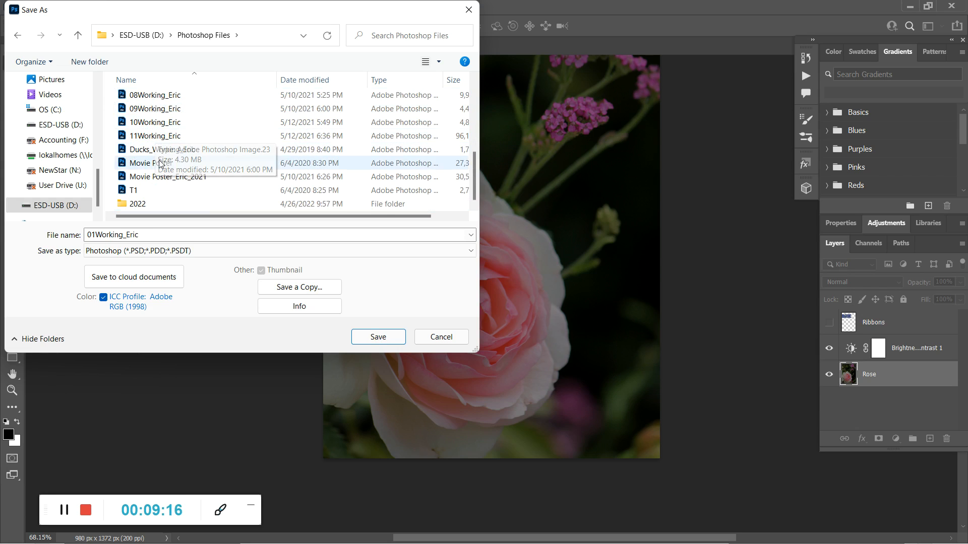
pyautogui.doubleClick(143, 205)
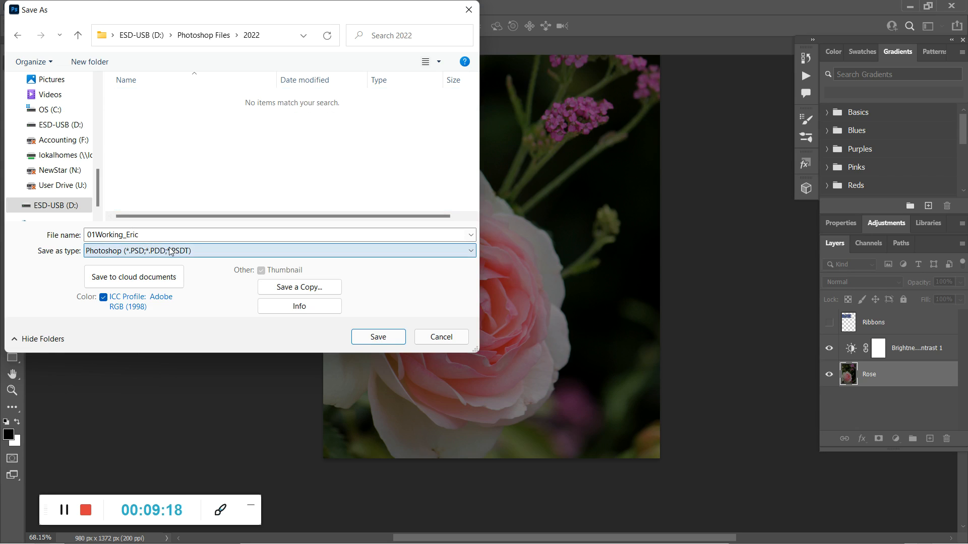
pyautogui.click(359, 333)
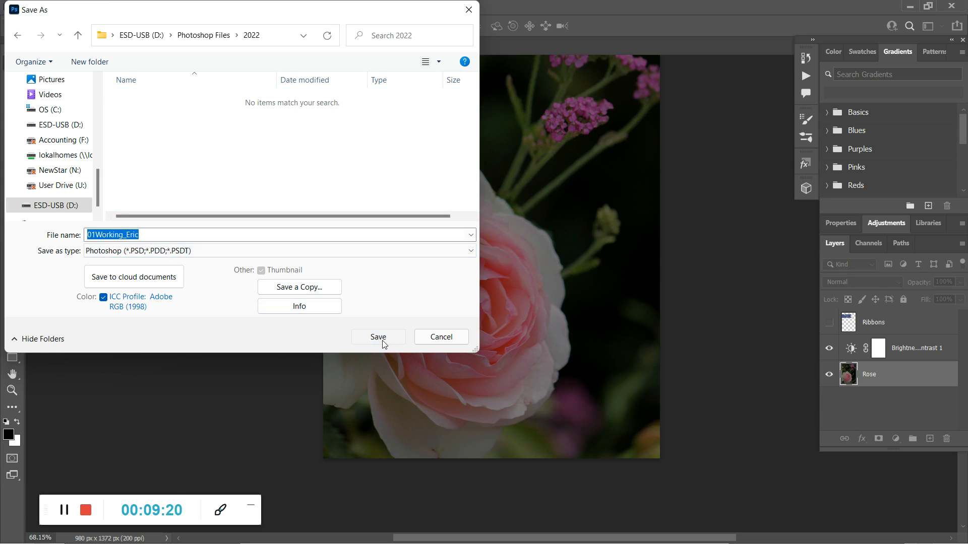
pyautogui.click(391, 343)
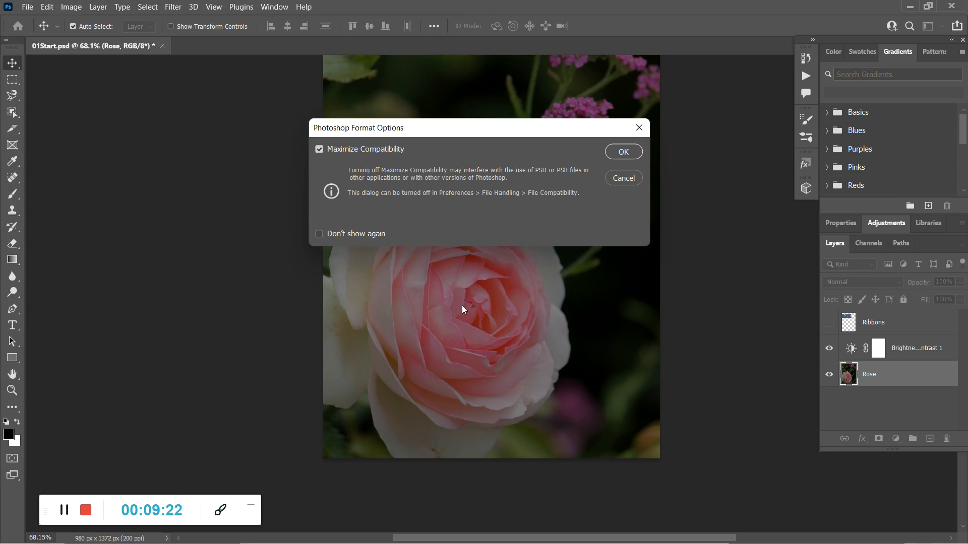
pyautogui.click(623, 153)
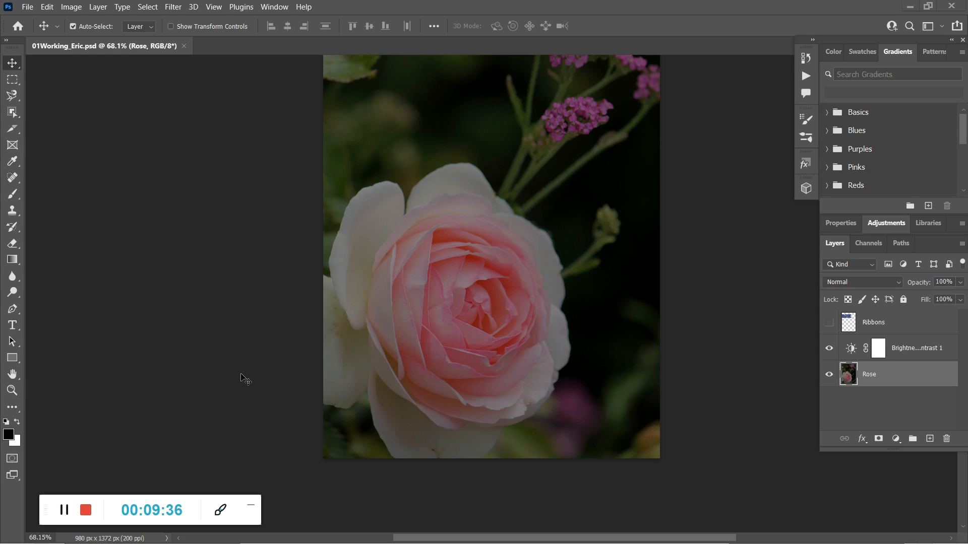
# Make the Ribbons layer visible and select it.
pyautogui.click(827, 325)
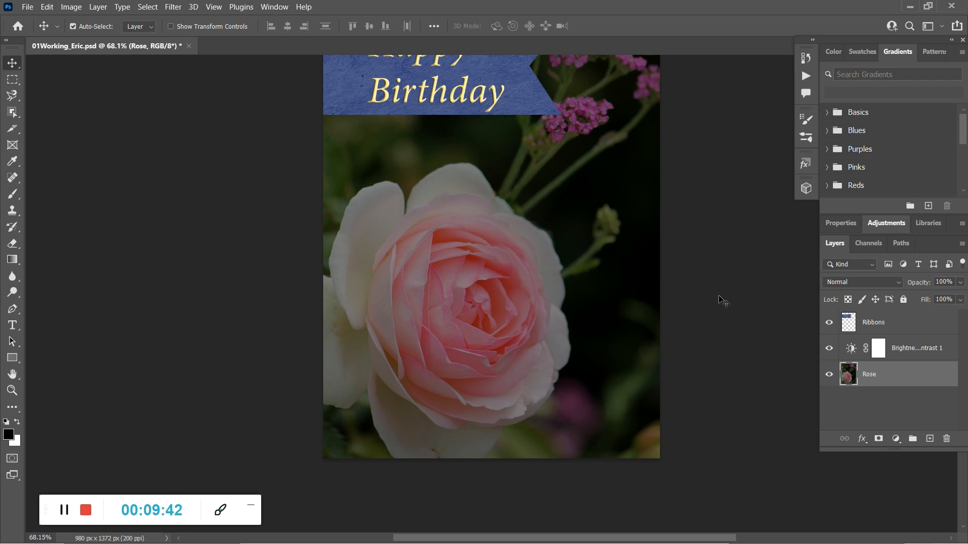
pyautogui.scroll(3, 615, 225)
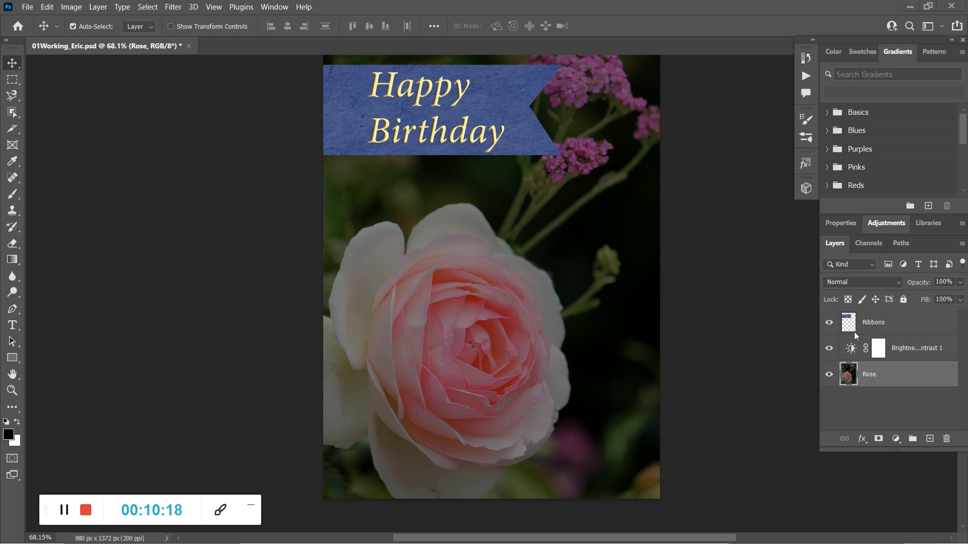
pyautogui.click(876, 327)
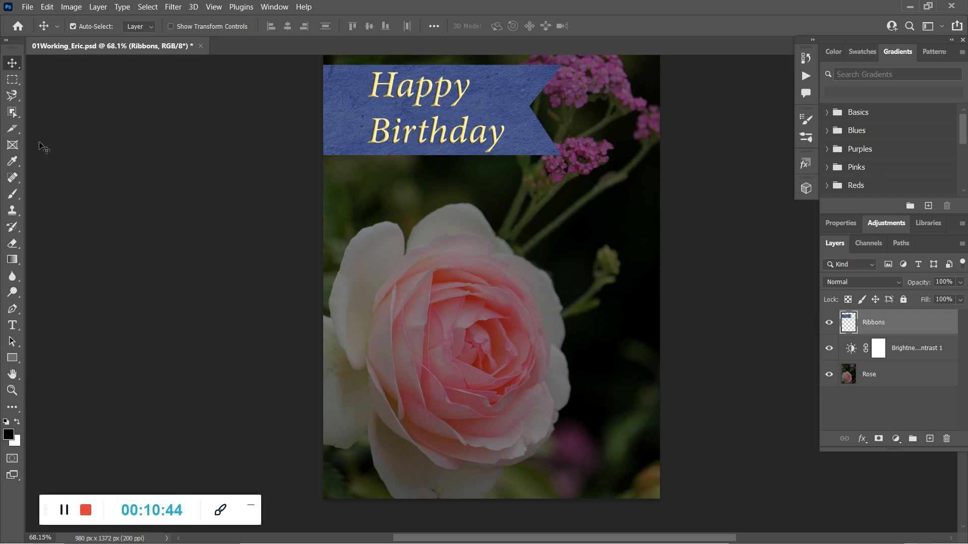
# Sample the Happy Birthday ribbon's blue as the foreground color with the Eyedropper and return to the Move tool.
pyautogui.click(7, 164)
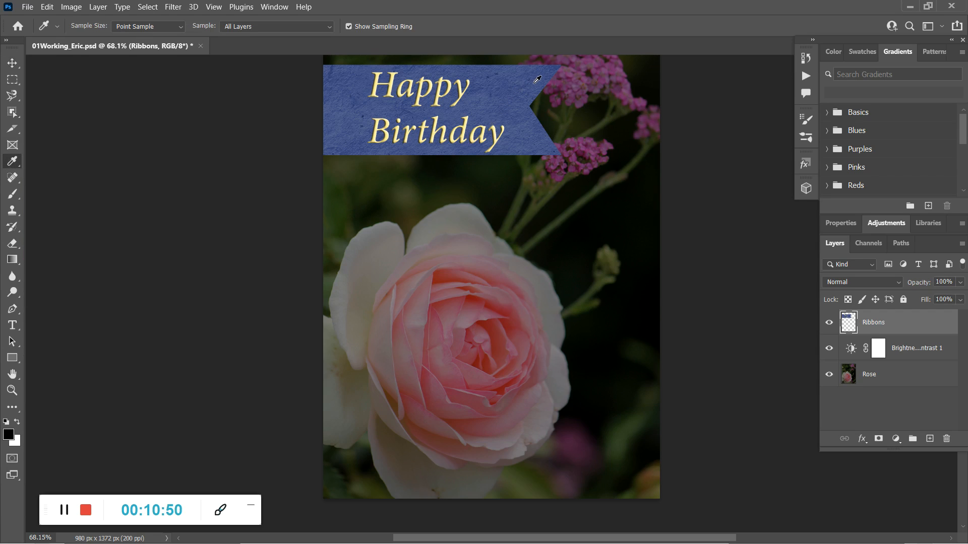
pyautogui.click(479, 87)
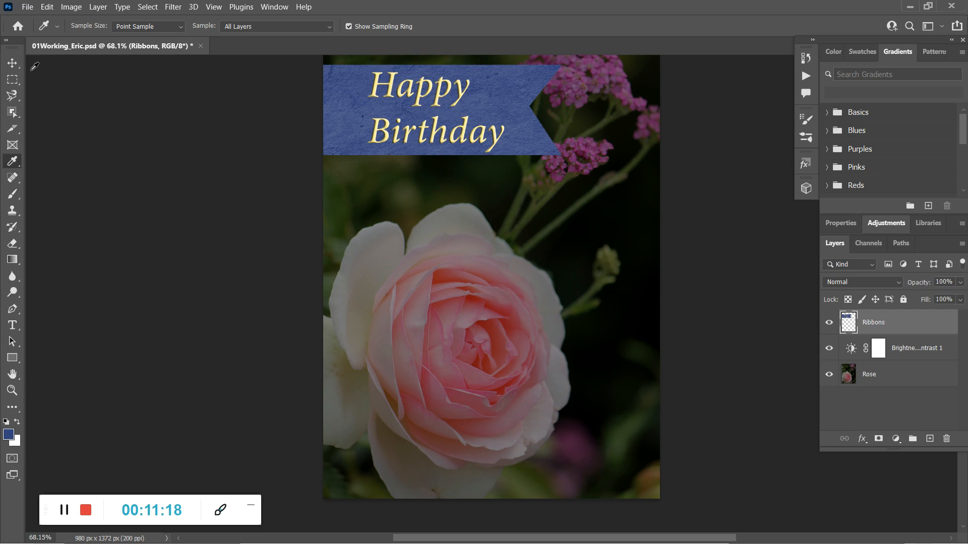
pyautogui.click(12, 63)
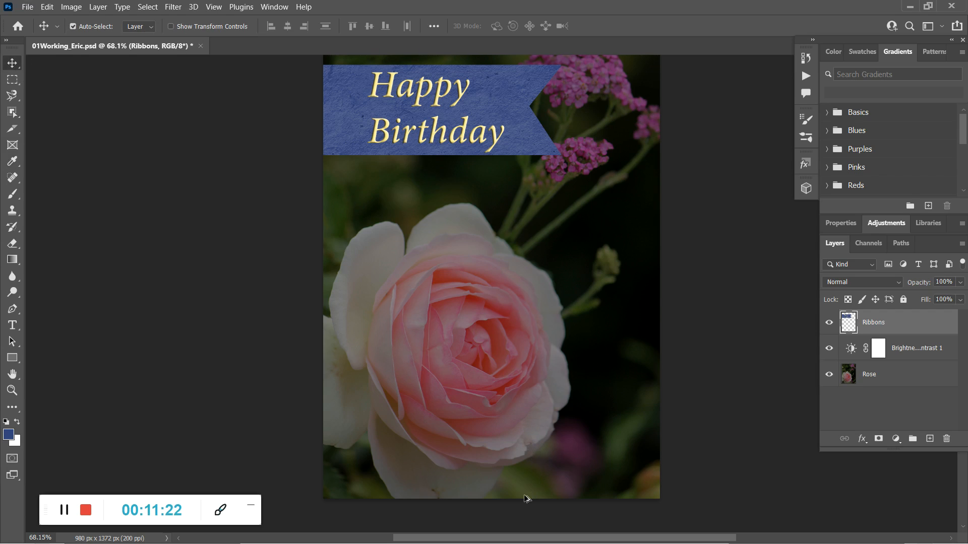
# Make a wide rectangular marquee selection from the rose's lower center almost to the image's right edge.
pyautogui.scroll(3, 526, 499)
pyautogui.scroll(1, 516, 500)
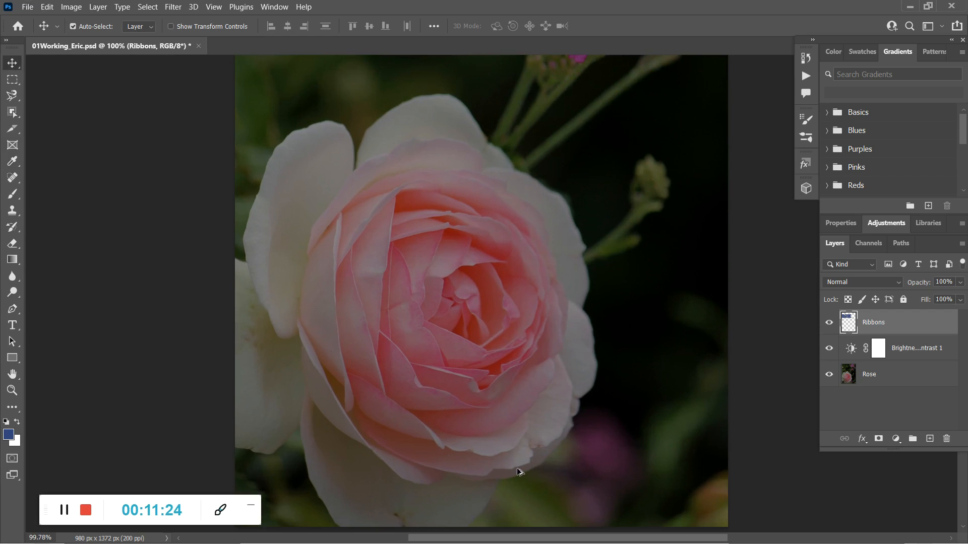
pyautogui.scroll(1, 525, 415)
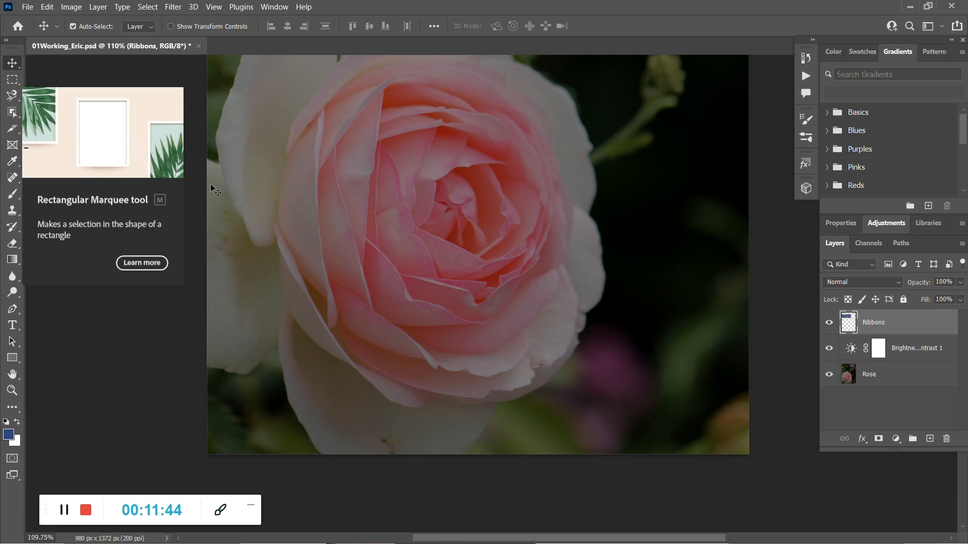
pyautogui.click(14, 80)
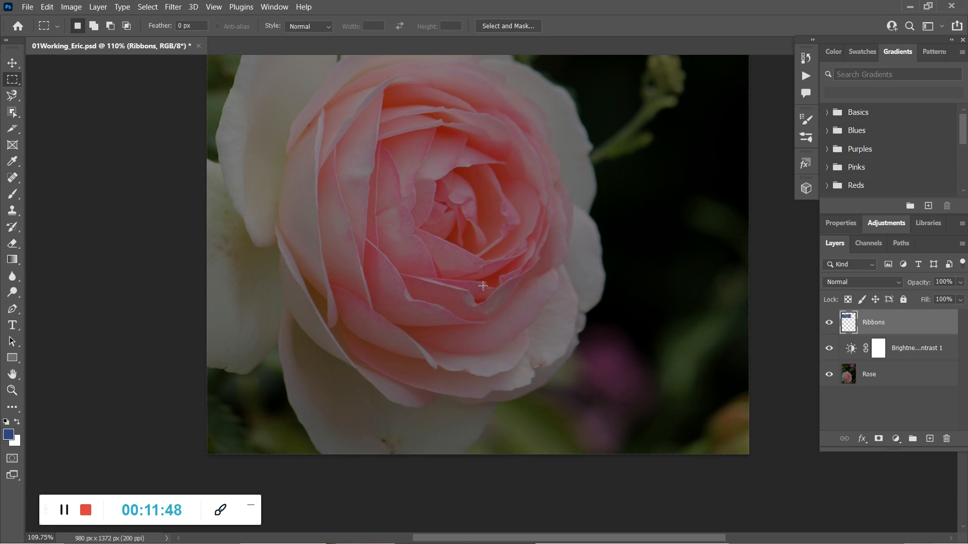
pyautogui.moveTo(475, 279); pyautogui.dragTo(745, 363)
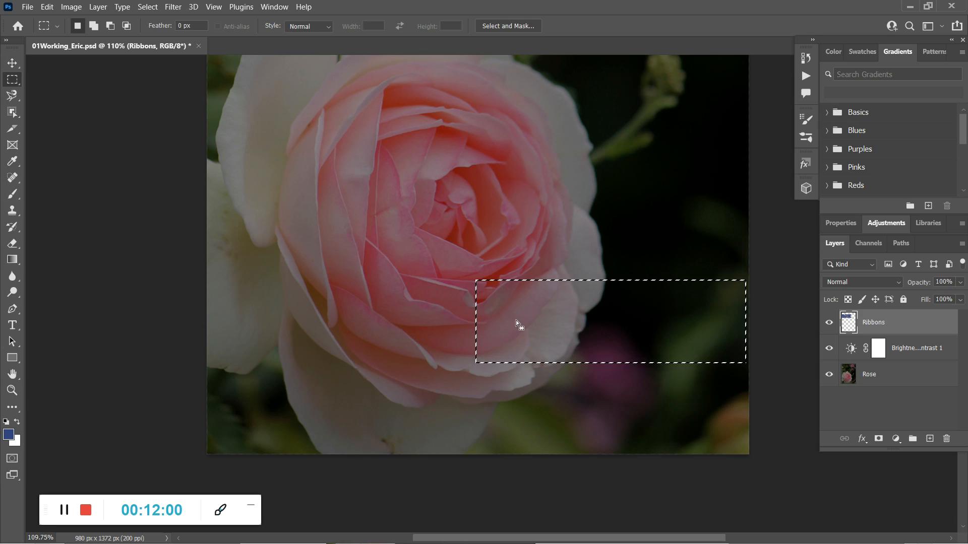
pyautogui.click(226, 439)
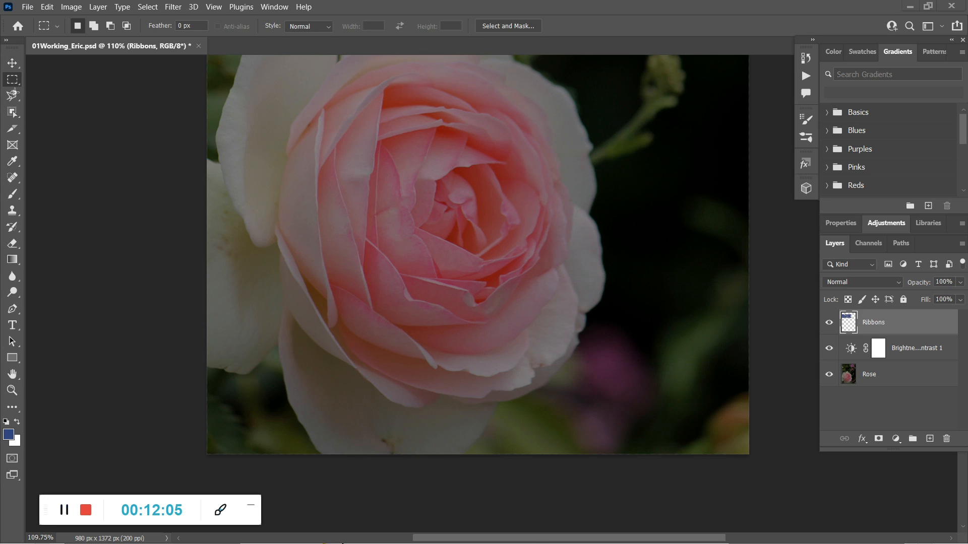
pyautogui.moveTo(476, 280); pyautogui.dragTo(745, 363)
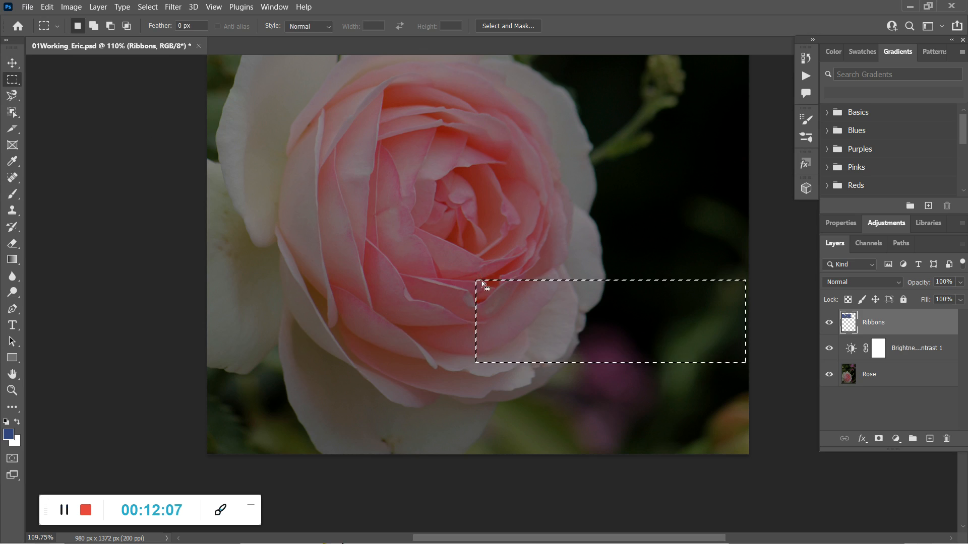
# Fill the rectangular selection completely with the blue foreground color using a soft 51 px Brush.
pyautogui.click(16, 198)
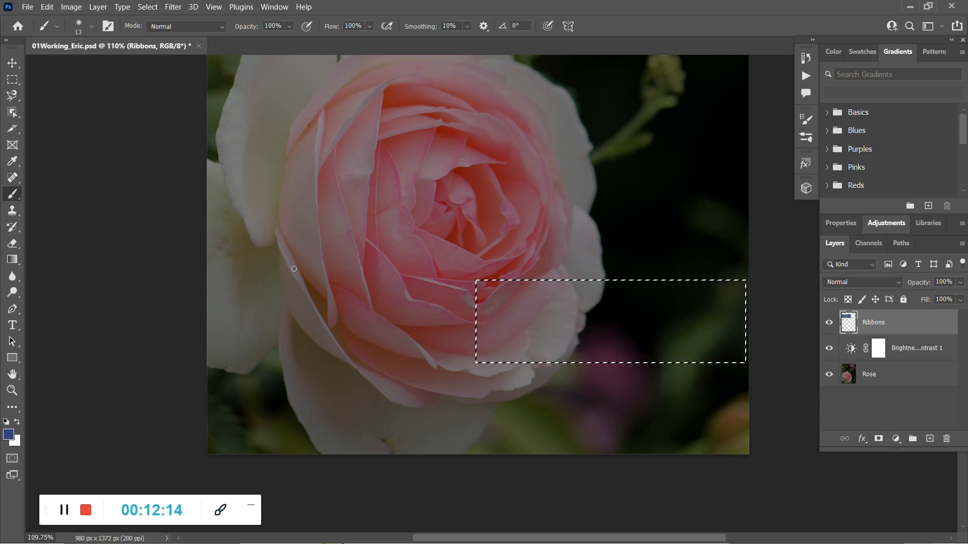
pyautogui.click(92, 27)
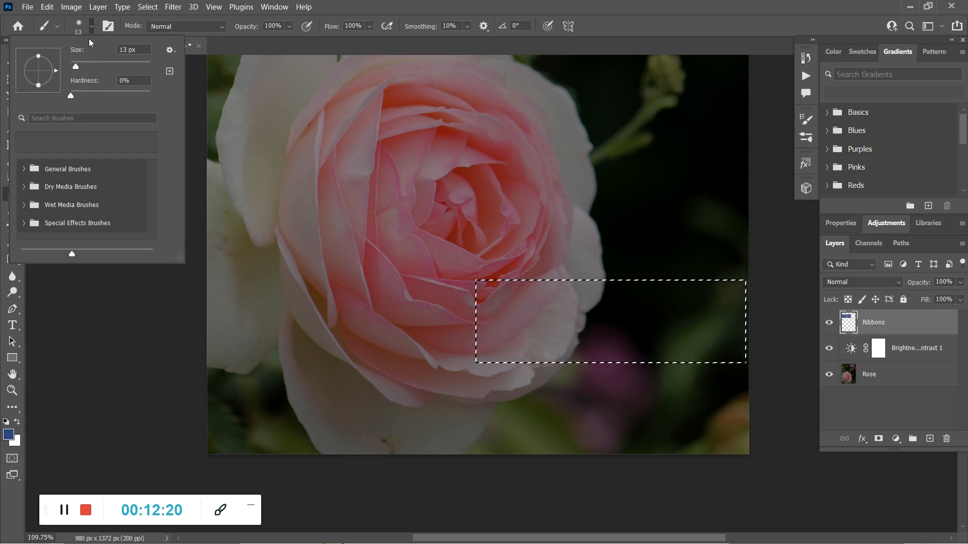
pyautogui.moveTo(76, 67); pyautogui.dragTo(95, 71)
pyautogui.moveTo(512, 314); pyautogui.dragTo(595, 316)
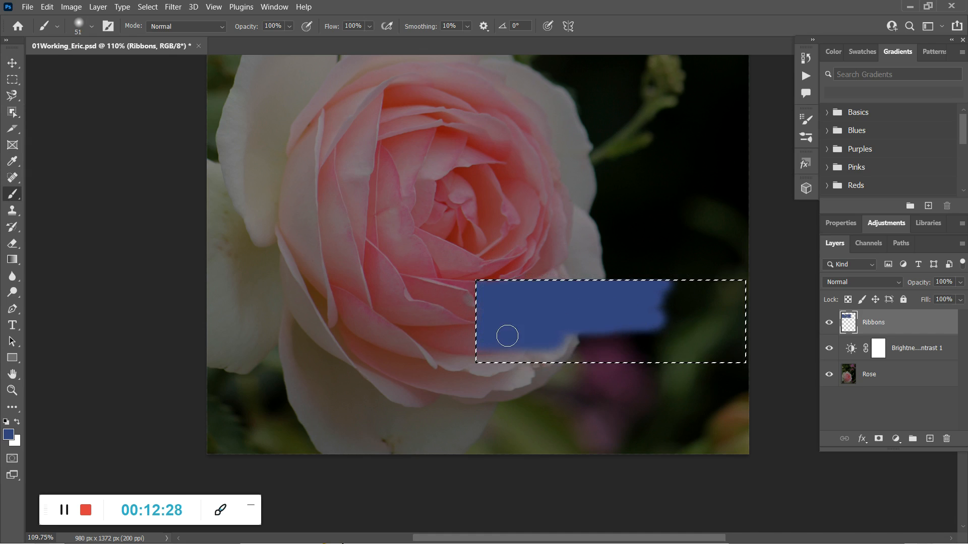
pyautogui.moveTo(583, 350)
pyautogui.mouseDown()
pyautogui.moveTo(754, 364)
pyautogui.moveTo(695, 351)
pyautogui.moveTo(699, 336)
pyautogui.moveTo(605, 331)
pyautogui.moveTo(663, 310)
pyautogui.mouseUp()
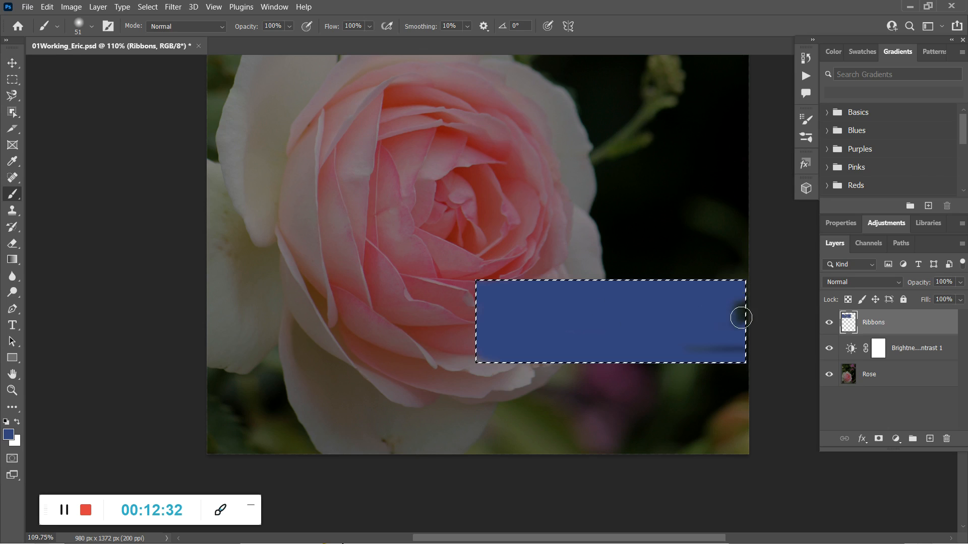
pyautogui.moveTo(723, 333)
pyautogui.mouseDown()
pyautogui.moveTo(741, 312)
pyautogui.moveTo(724, 308)
pyautogui.moveTo(746, 300)
pyautogui.mouseUp()
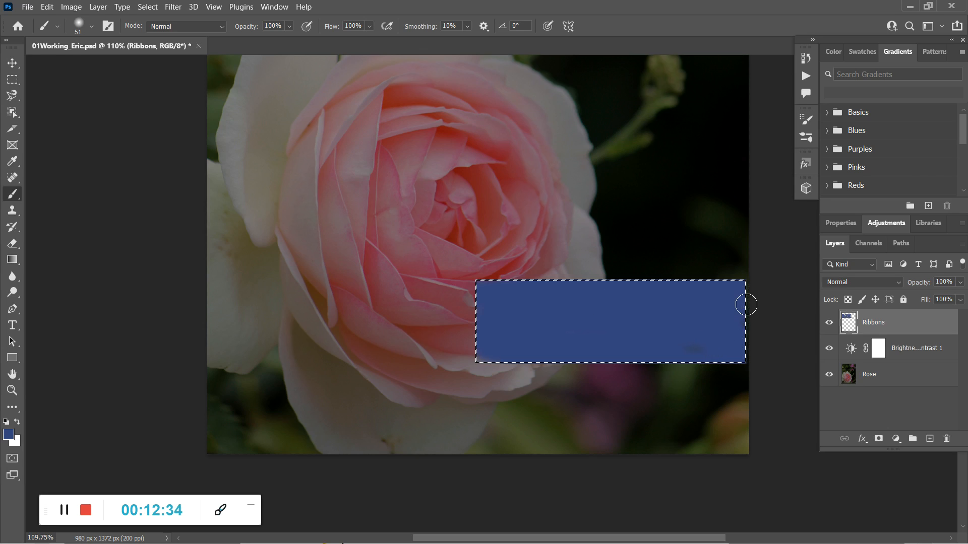
pyautogui.moveTo(683, 306)
pyautogui.mouseDown()
pyautogui.moveTo(659, 352)
pyautogui.moveTo(689, 354)
pyautogui.moveTo(491, 356)
pyautogui.moveTo(636, 314)
pyautogui.moveTo(564, 281)
pyautogui.moveTo(708, 278)
pyautogui.moveTo(565, 327)
pyautogui.moveTo(500, 336)
pyautogui.mouseUp()
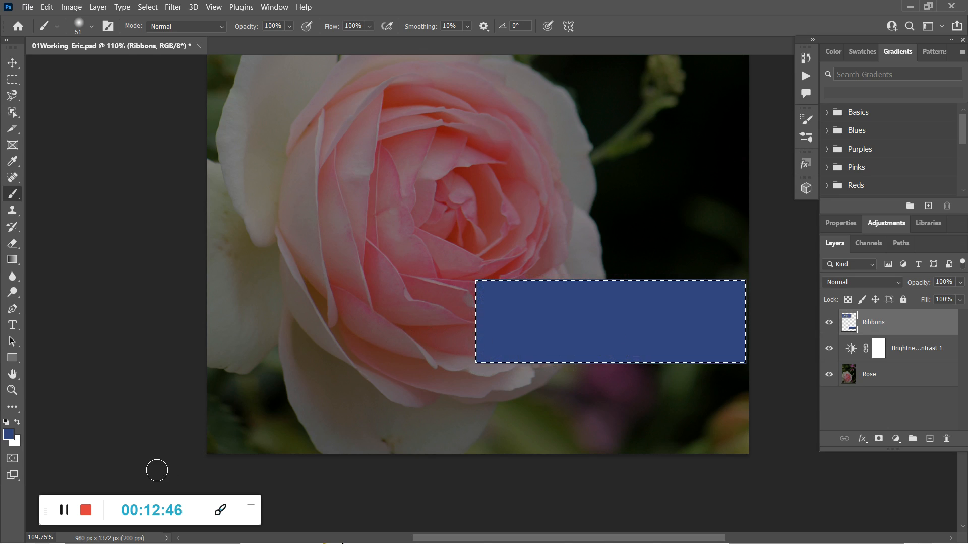
pyautogui.hotkey('ctrl', 'd')
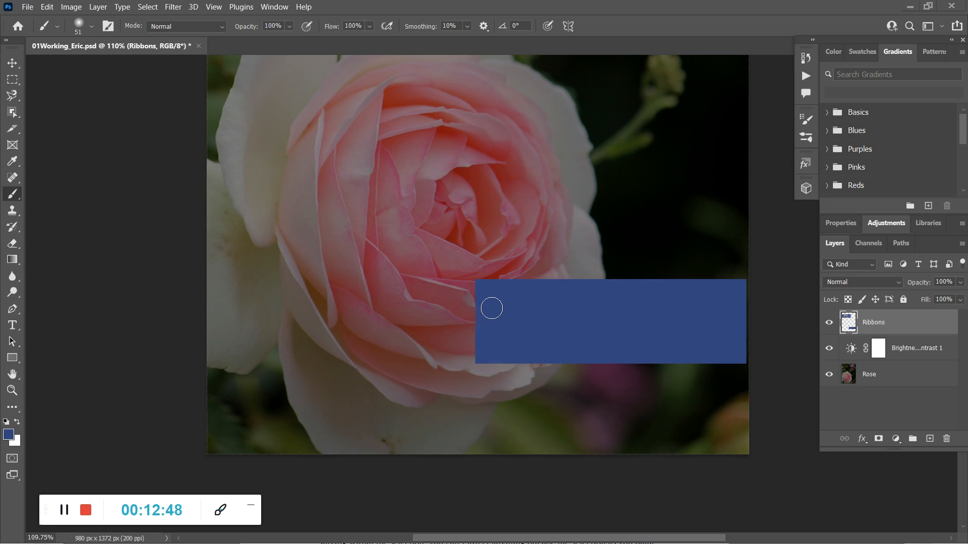
pyautogui.hotkey('ctrl', 'z')
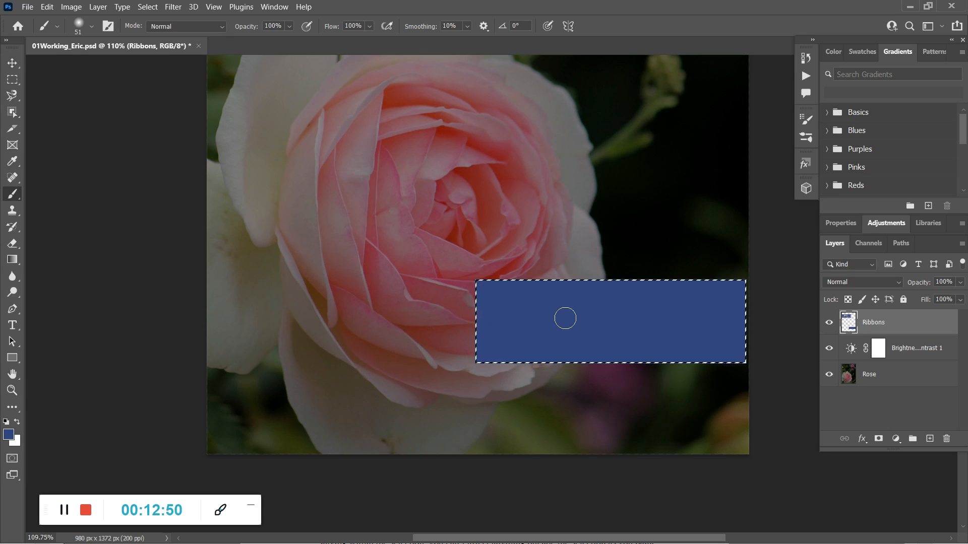
pyautogui.press('Return')
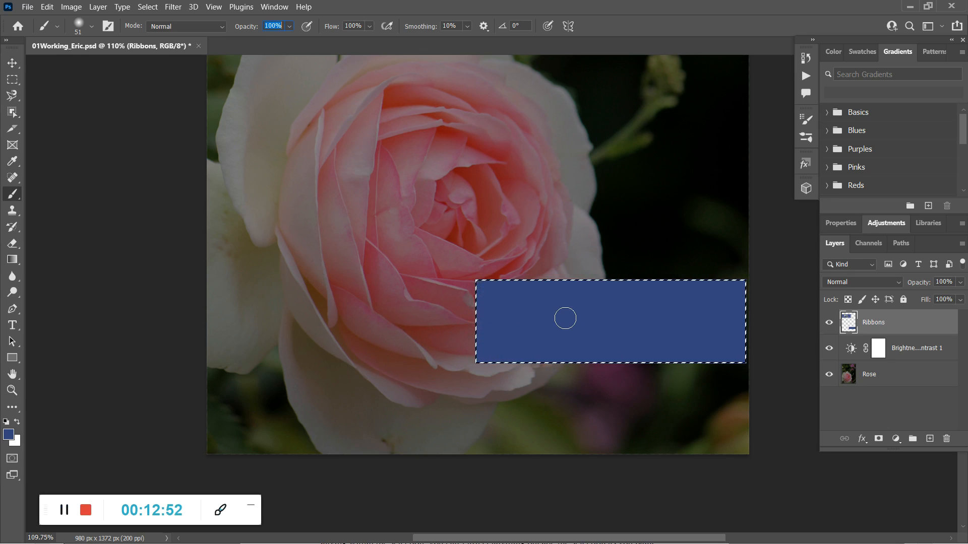
pyautogui.rightClick(565, 318)
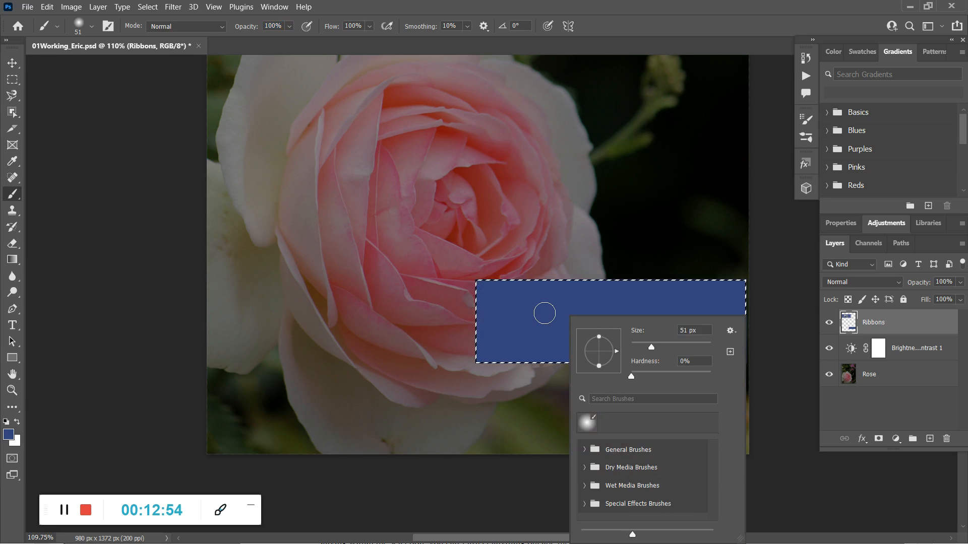
pyautogui.press('Escape')
# Switch to the Move tool, clear the rectangular selection around the painted ribbon and save the document.
pyautogui.click(13, 62)
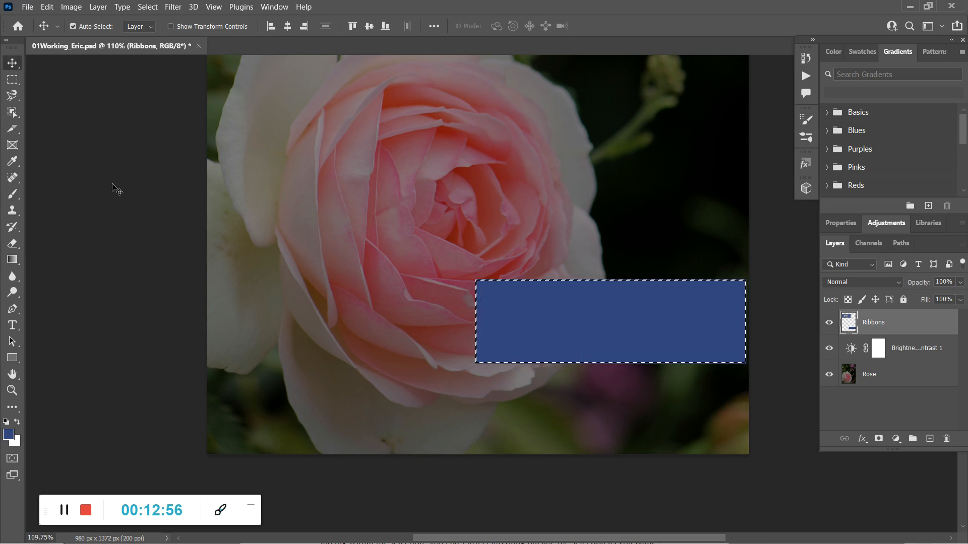
pyautogui.click(389, 351)
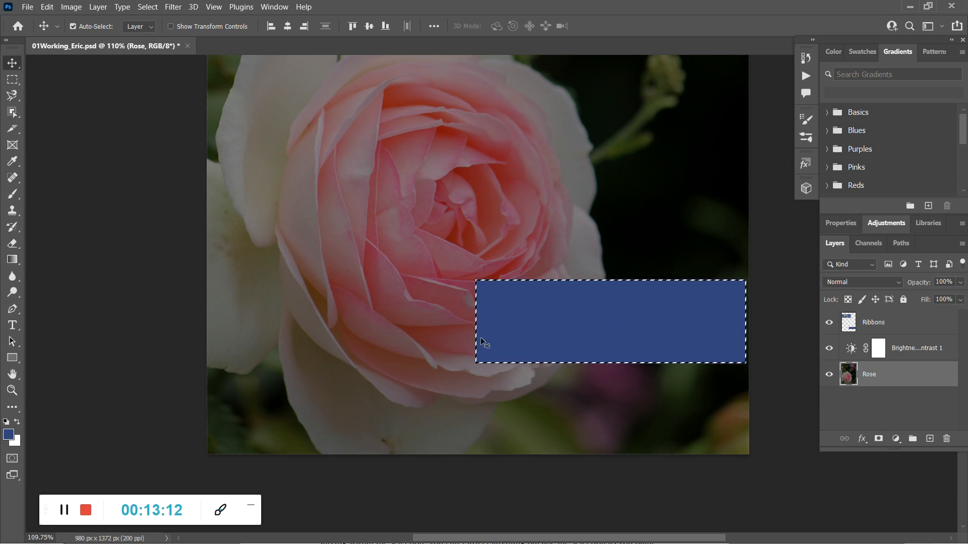
pyautogui.hotkey('ctrl', 'd')
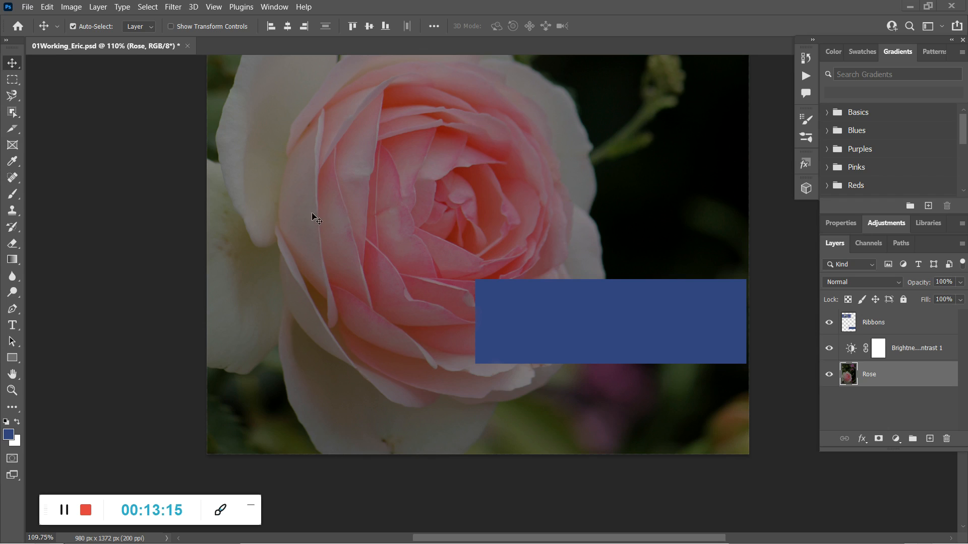
pyautogui.hotkey('ctrl', 'shift', 'd')
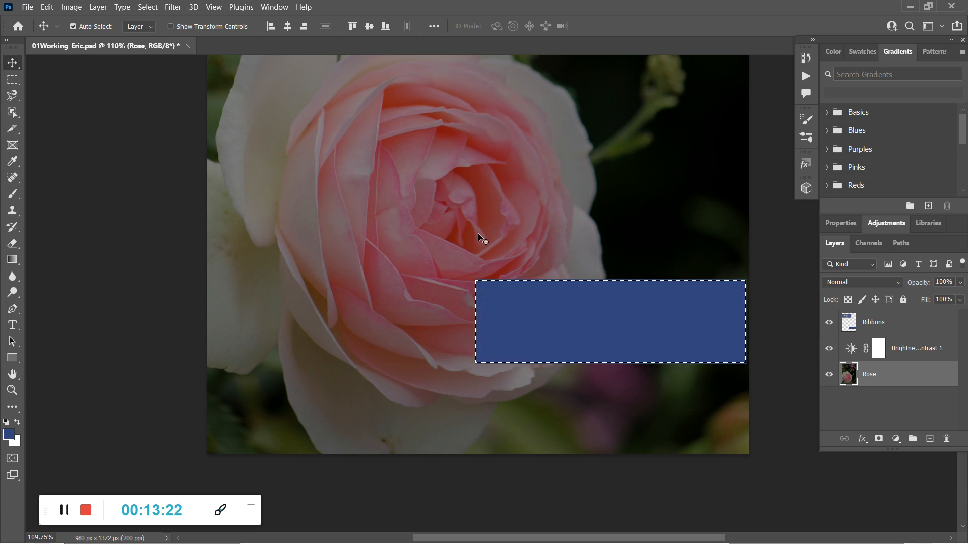
pyautogui.click(147, 7)
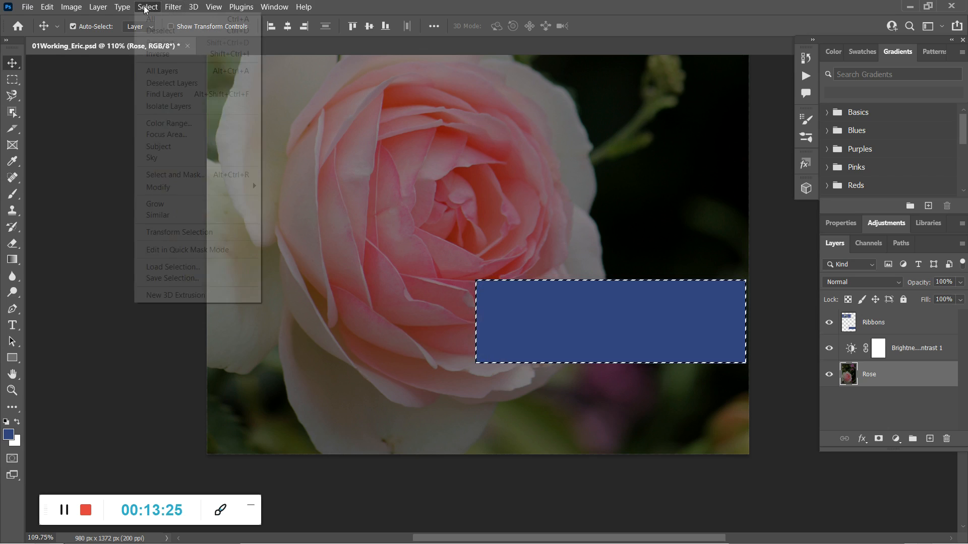
pyautogui.click(158, 32)
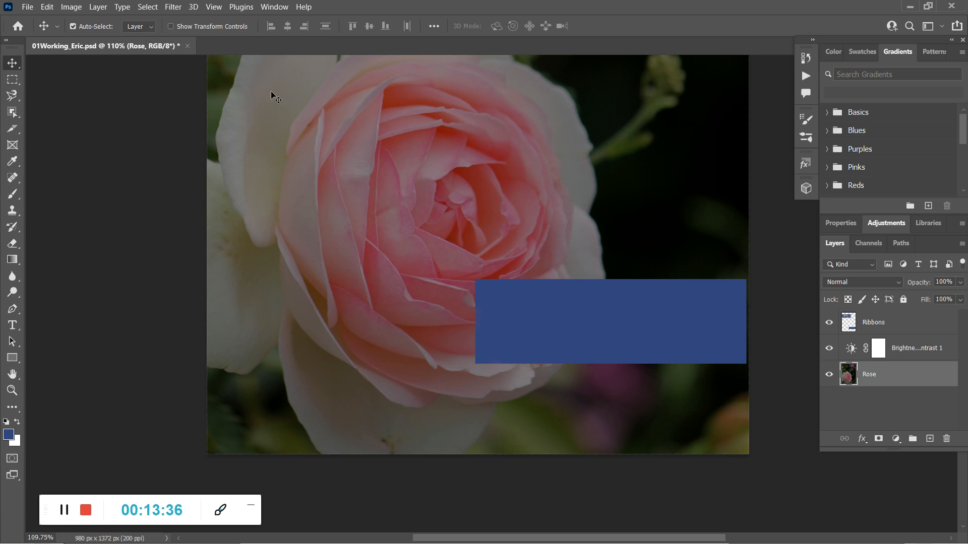
pyautogui.click(27, 6)
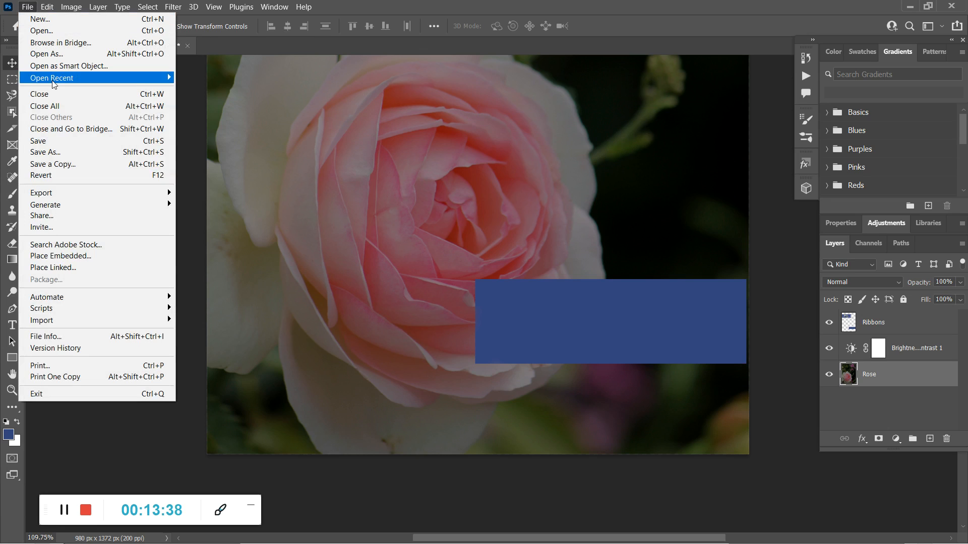
pyautogui.click(54, 142)
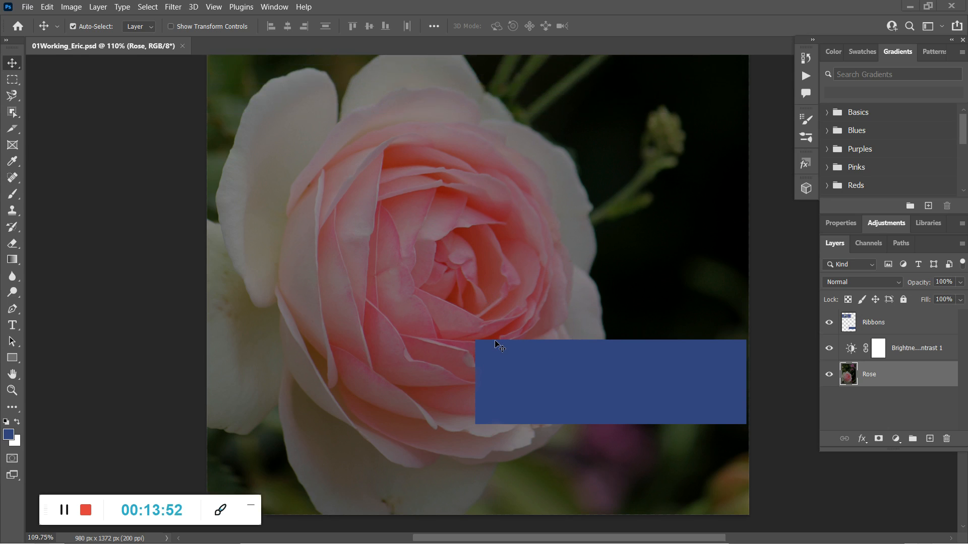
# Select a triangular notch at the left end of the new blue ribbon with the Polygonal Lasso tool.
pyautogui.scroll(6, 494, 341)
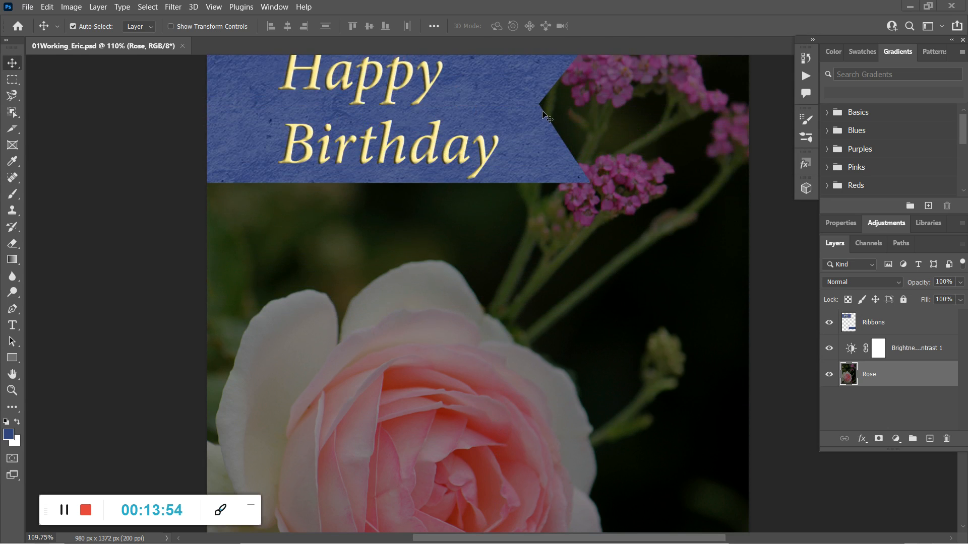
pyautogui.scroll(-6, 547, 144)
pyautogui.scroll(-2, 540, 150)
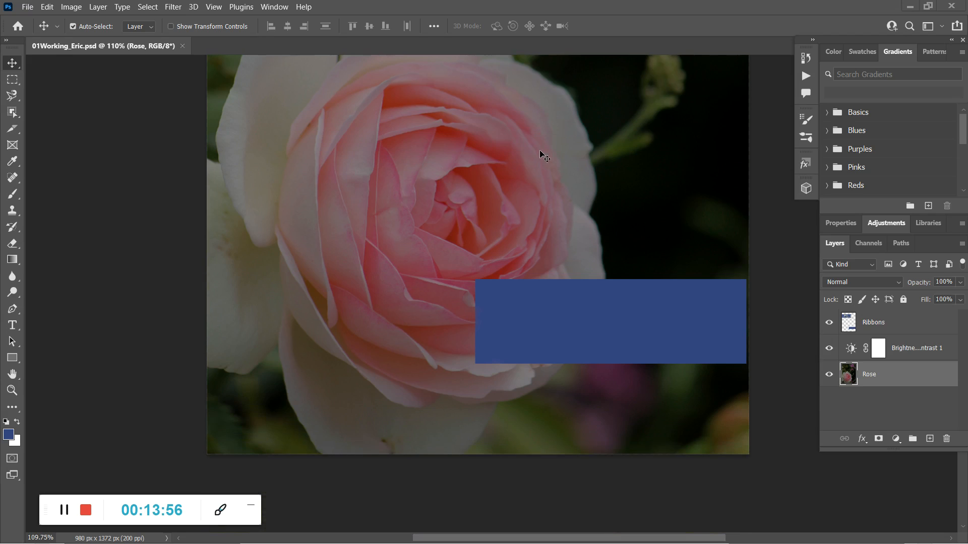
pyautogui.click(12, 96)
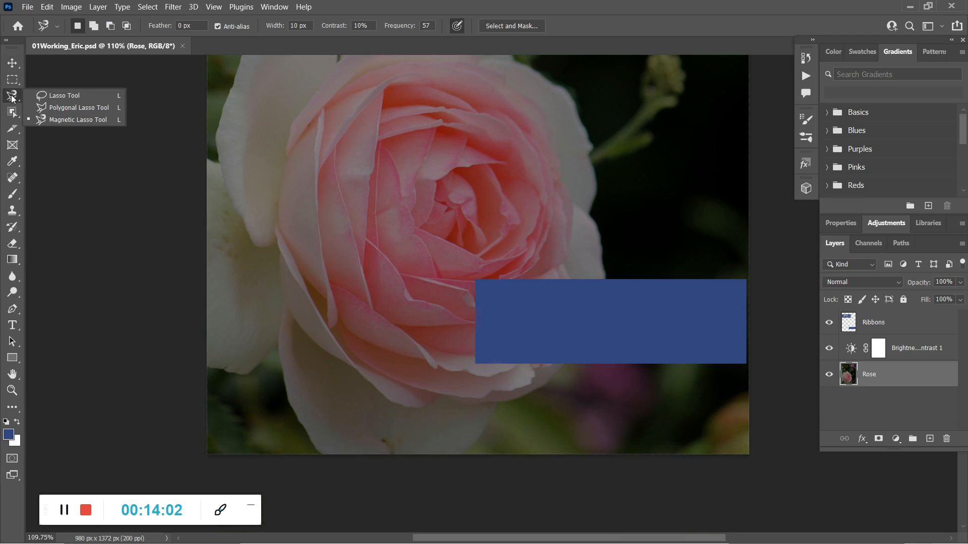
pyautogui.click(58, 108)
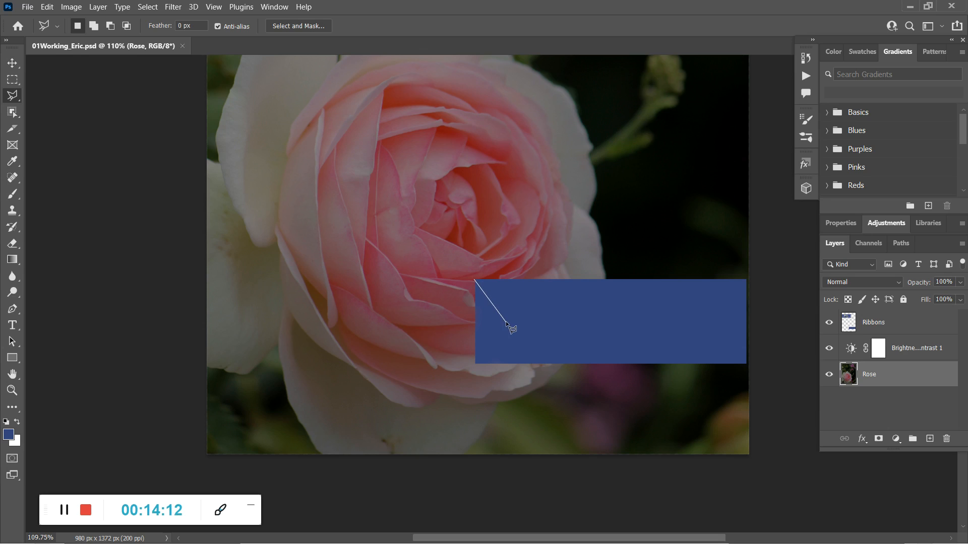
pyautogui.click(474, 364)
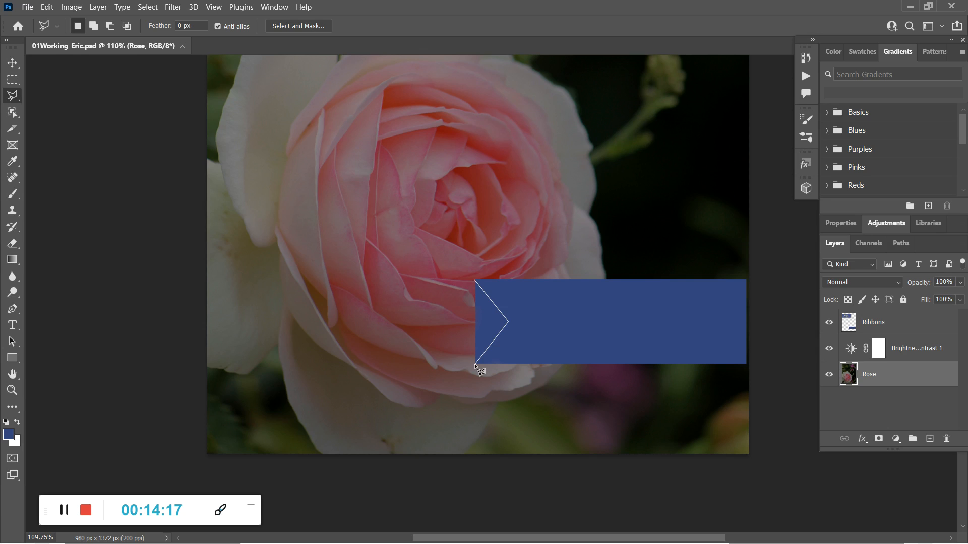
pyautogui.click(474, 280)
pyautogui.hotkey('ctrl', 'd')
pyautogui.hotkey('ctrl', 'z')
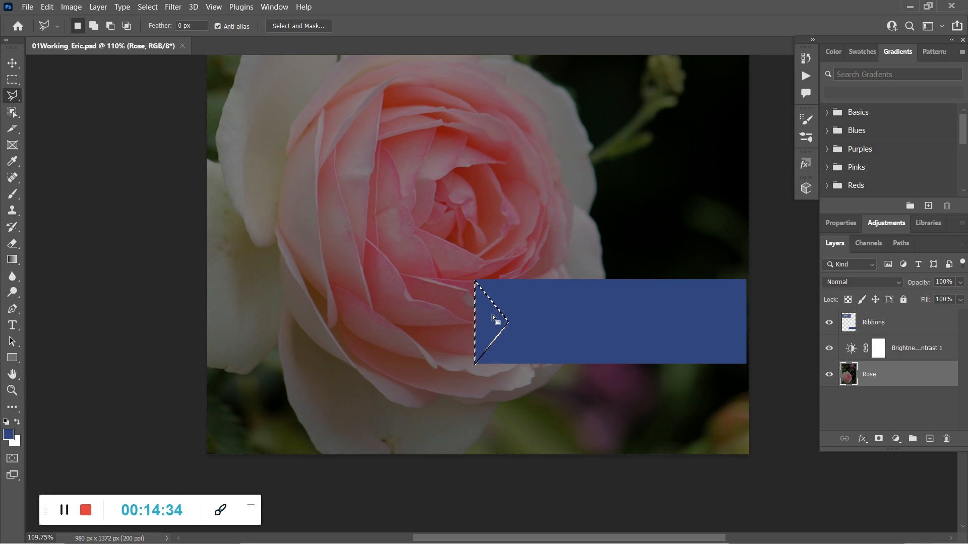
# Delete the triangular area on the Rose layer and discard the stray lasso outlines.
pyautogui.press('Delete')
pyautogui.hotkey('ctrl', 'd')
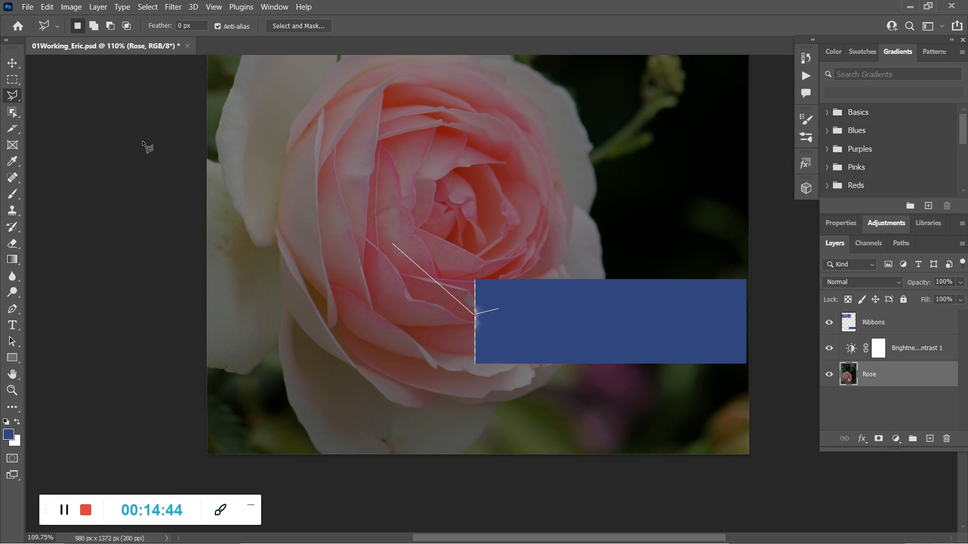
pyautogui.click(12, 56)
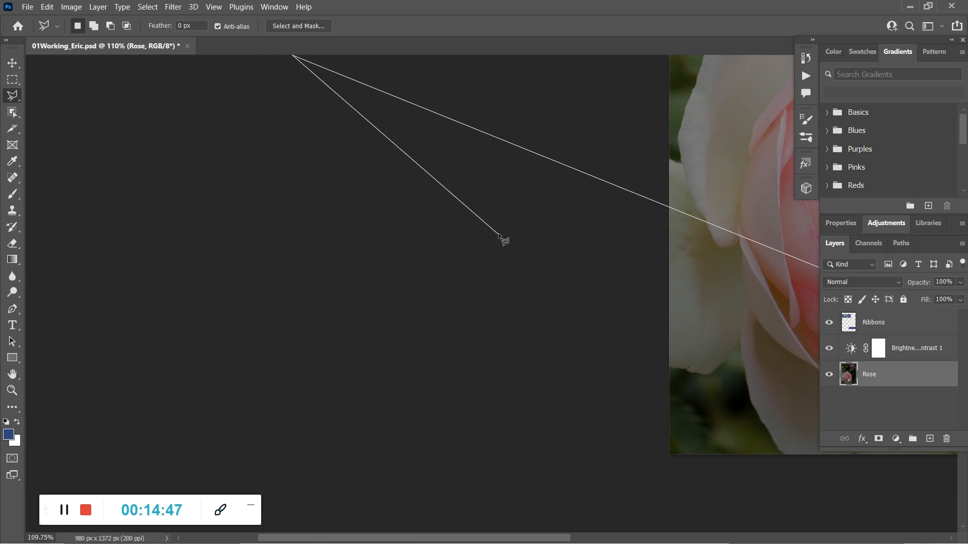
pyautogui.press('Escape')
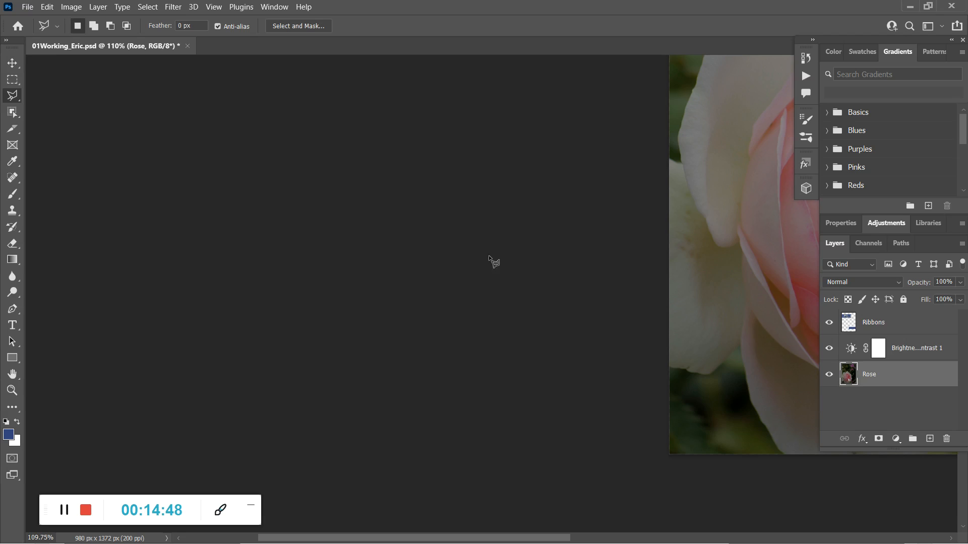
pyautogui.click(519, 273)
pyautogui.press('Escape')
pyautogui.moveTo(561, 537); pyautogui.dragTo(719, 537)
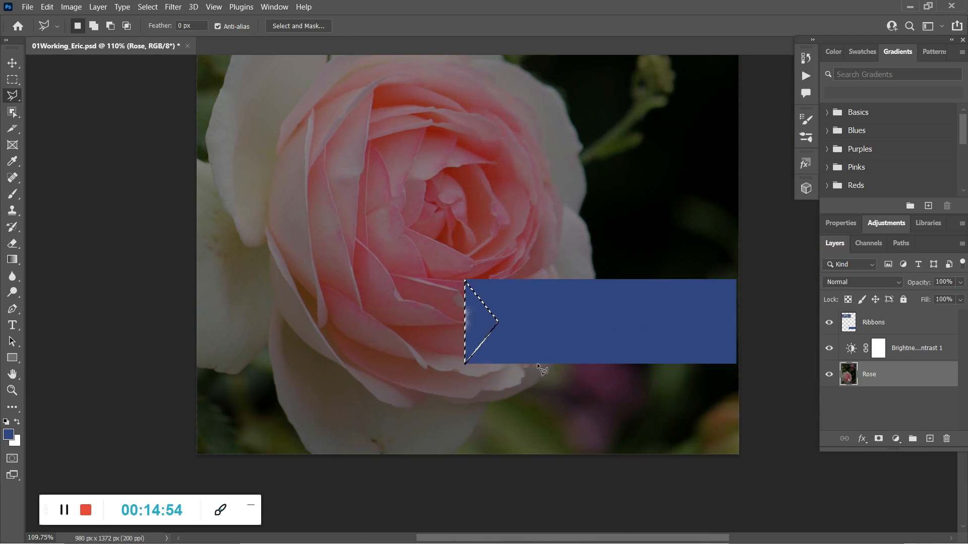
# Try to shift the selected area down with the Move tool, undo the shift, and make Ribbons the active layer.
pyautogui.click(13, 63)
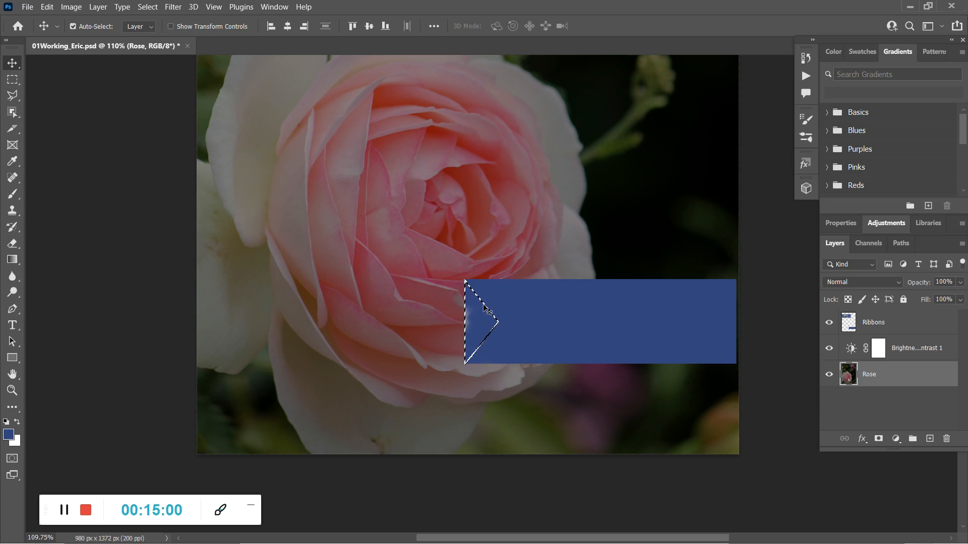
pyautogui.moveTo(467, 348); pyautogui.dragTo(467, 357)
pyautogui.click(467, 366)
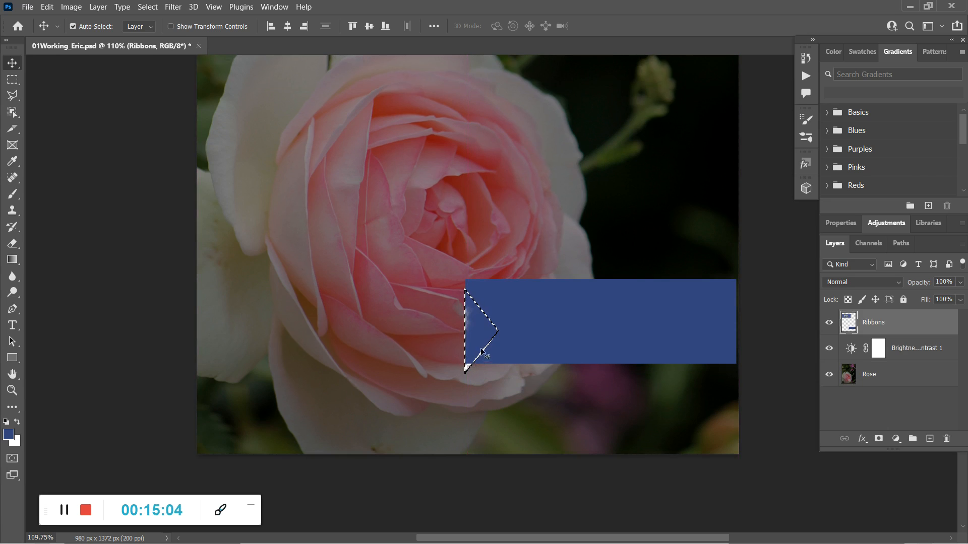
pyautogui.moveTo(483, 311); pyautogui.dragTo(483, 305)
pyautogui.hotkey('ctrl', 'z')
pyautogui.press('z')
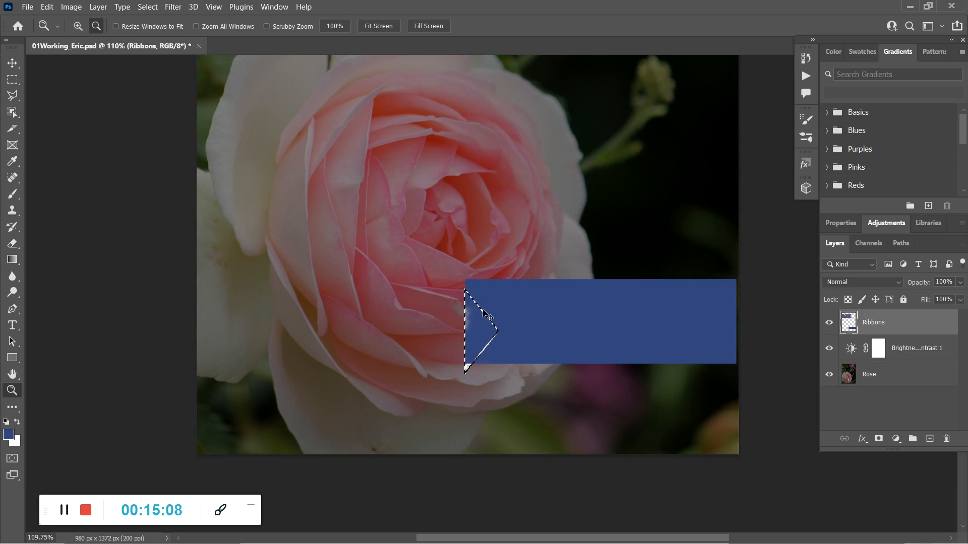
pyautogui.hotkey('ctrl', 'z')
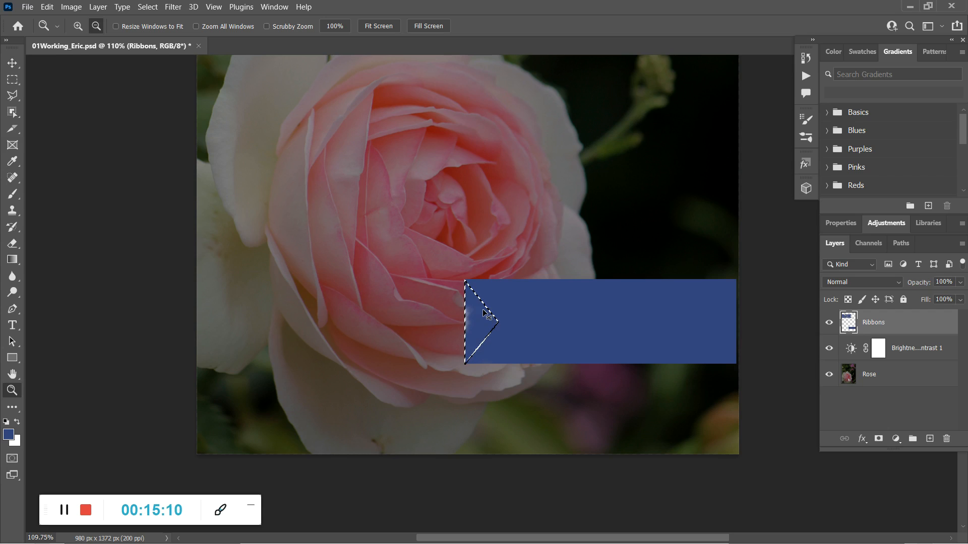
# Replace the old selection with a new Polygonal Lasso triangle at the lower ribbon's left end and delete that area from the Ribbons layer.
pyautogui.hotkey('ctrl', 'd')
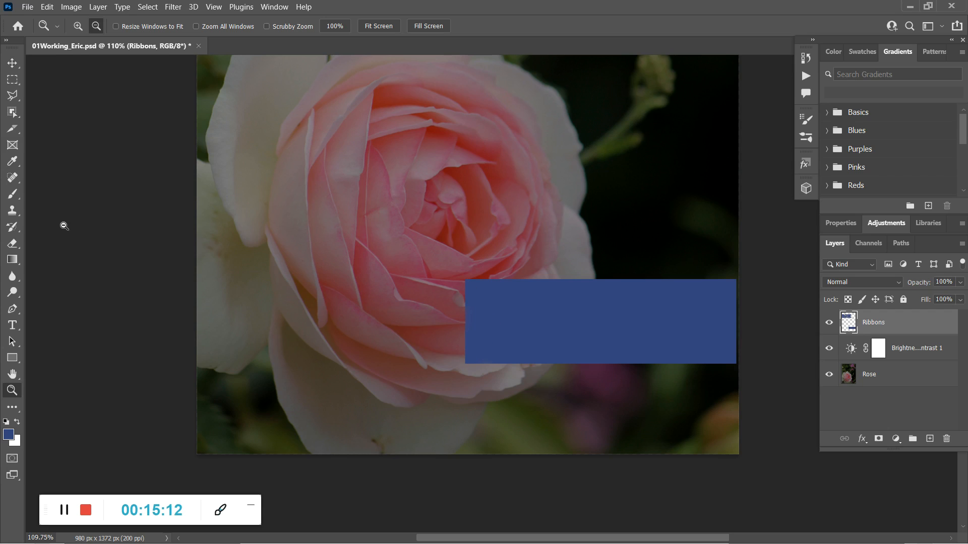
pyautogui.click(13, 98)
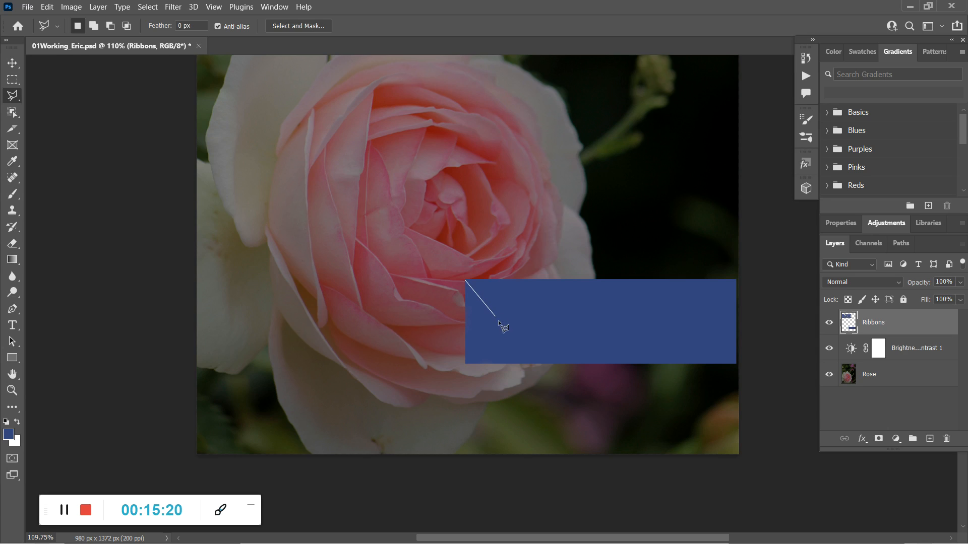
pyautogui.click(465, 363)
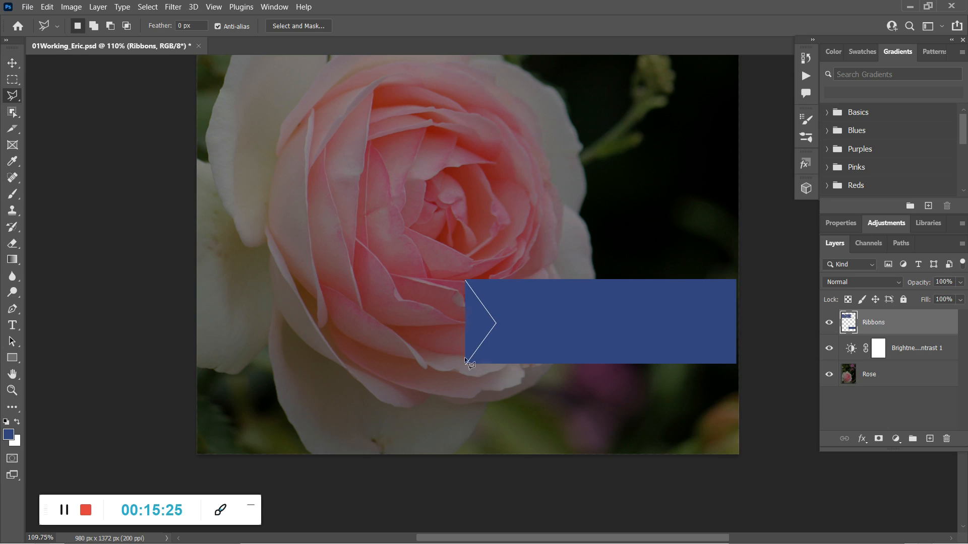
pyautogui.click(465, 277)
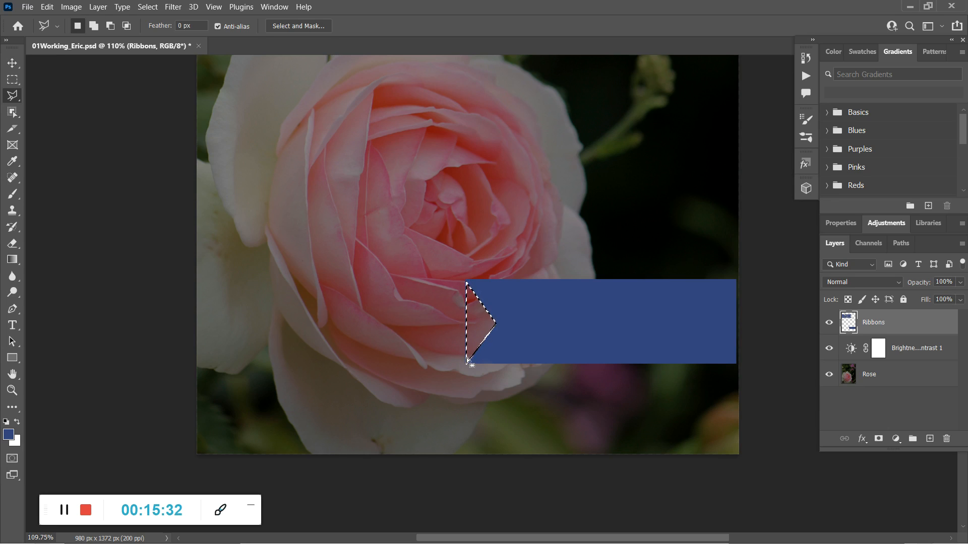
# Switch to the Move tool and clear the triangular selection around the notch.
pyautogui.click(11, 63)
pyautogui.click(426, 391)
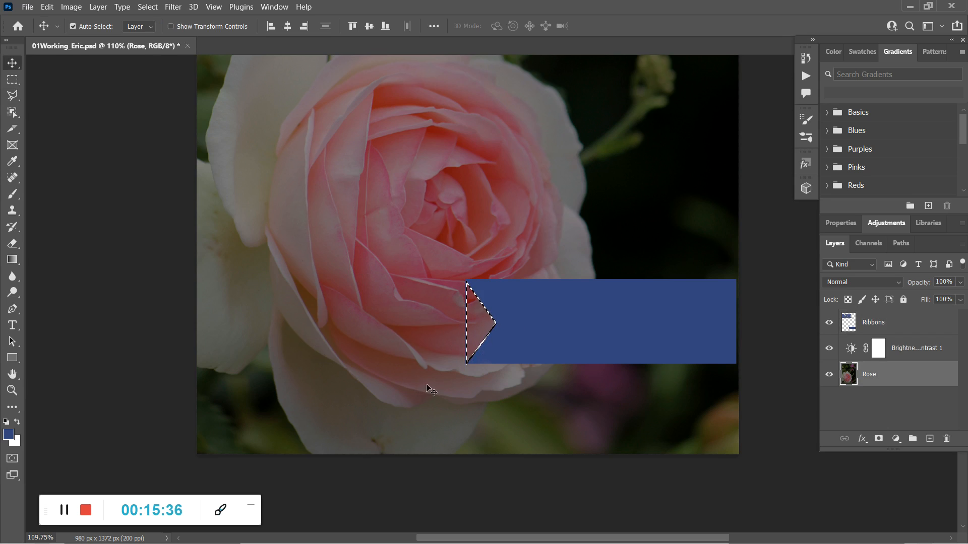
pyautogui.click(147, 299)
pyautogui.click(147, 8)
pyautogui.click(181, 31)
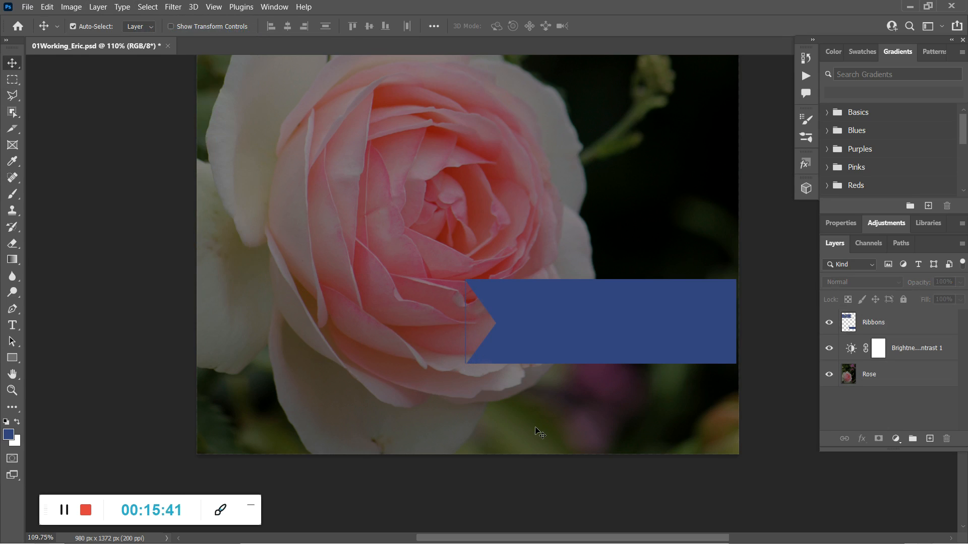
# Try to pick the thin blue line across the notch with the Move tool, and make Ribbons the active layer again.
pyautogui.click(498, 327)
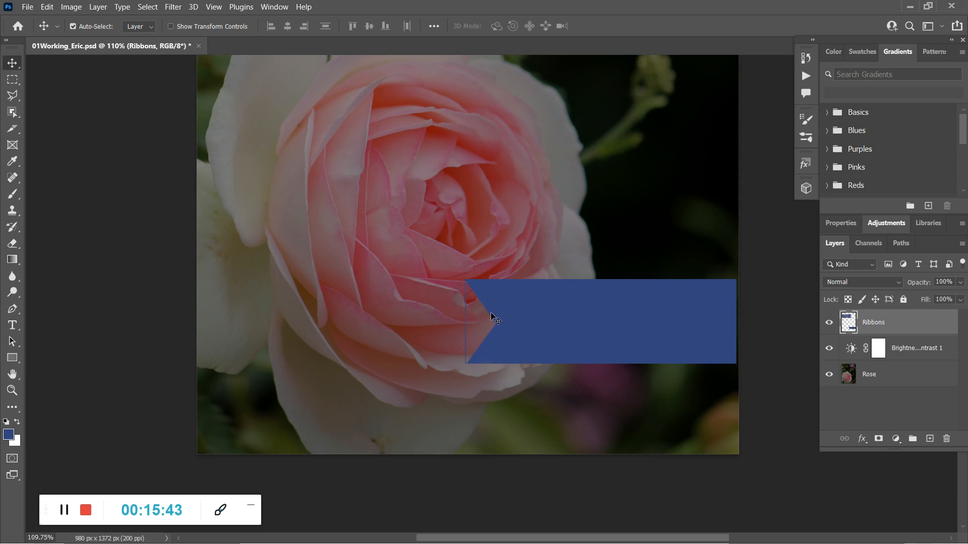
pyautogui.click(491, 322)
pyautogui.click(494, 317)
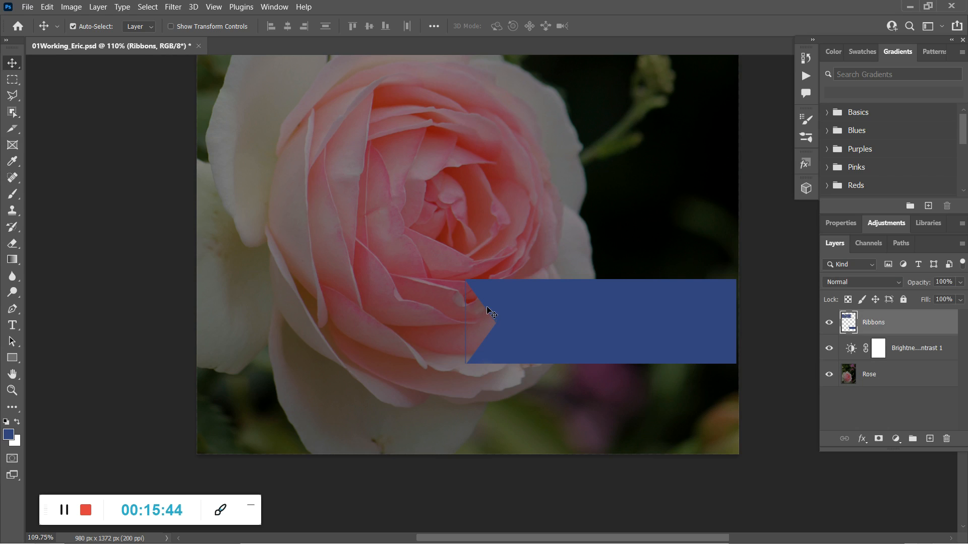
pyautogui.click(461, 314)
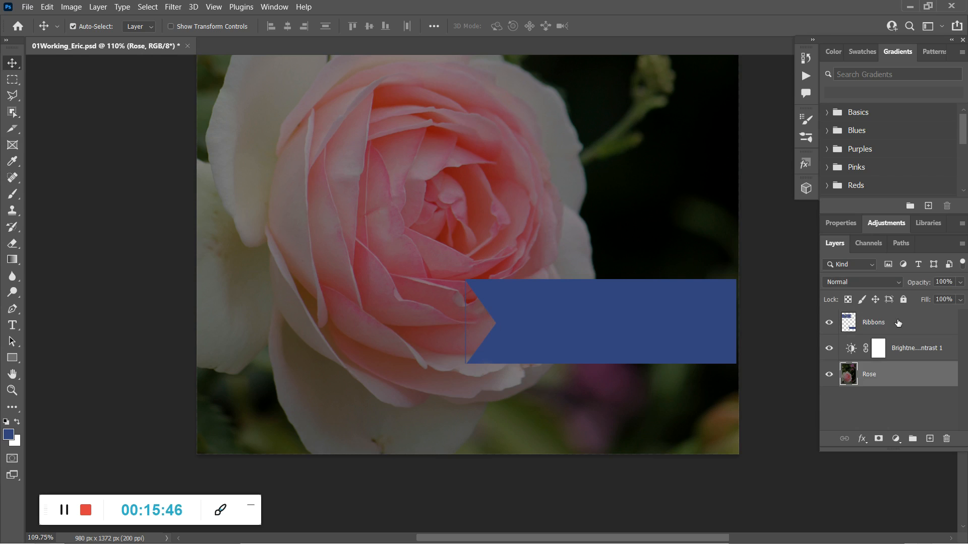
pyautogui.click(854, 323)
pyautogui.click(485, 318)
pyautogui.click(487, 308)
pyautogui.click(464, 307)
pyautogui.click(853, 326)
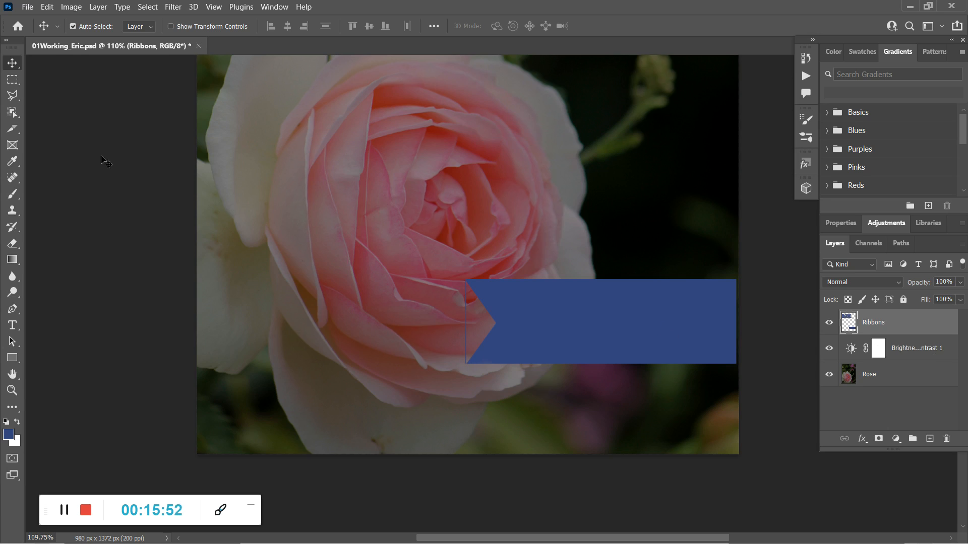
pyautogui.click(13, 95)
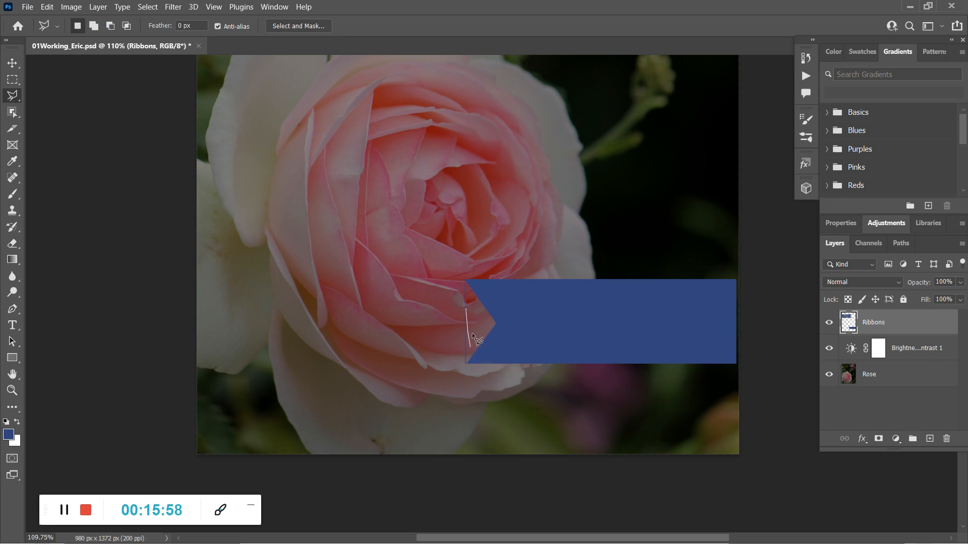
pyautogui.click(15, 63)
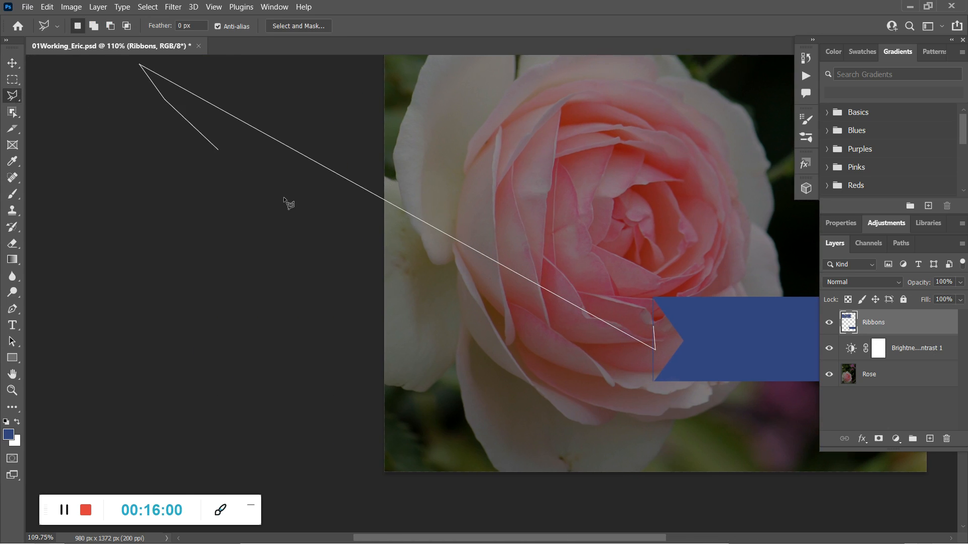
pyautogui.press('Escape')
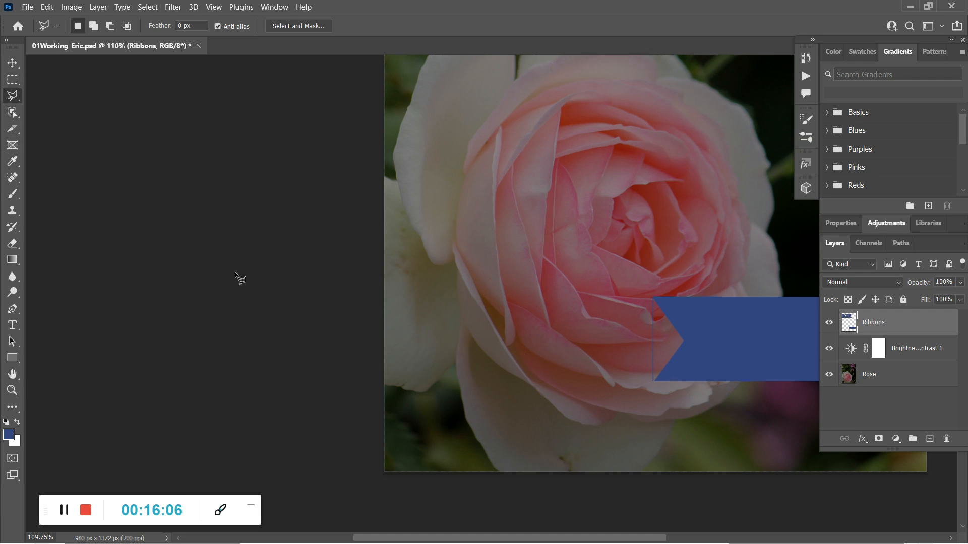
# Undo the notch cut, outline a triangle reaching slightly past the ribbon's left edge with the Polygonal Lasso, and delete it from Ribbons.
pyautogui.hotkey('ctrl', 'z')
pyautogui.hotkey('ctrl', 'z')
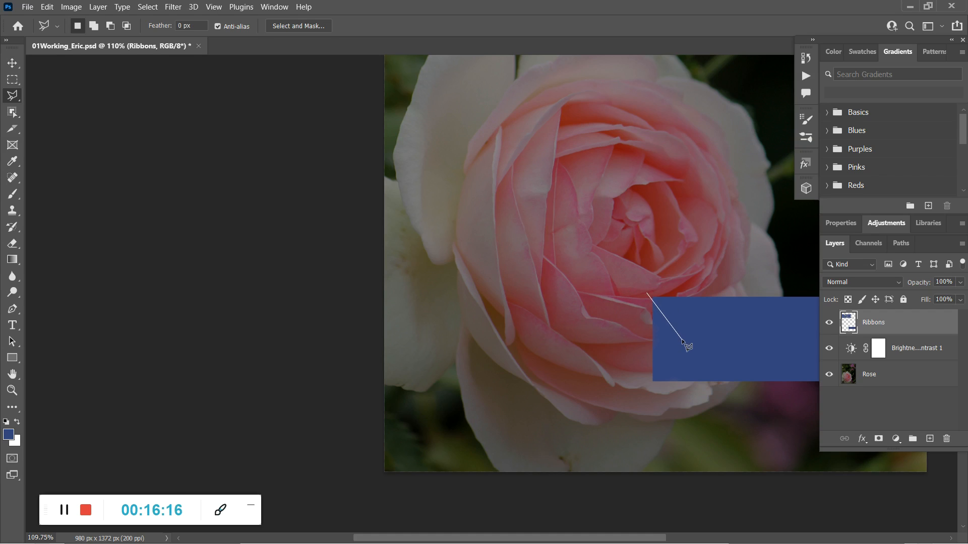
pyautogui.click(647, 387)
pyautogui.click(647, 292)
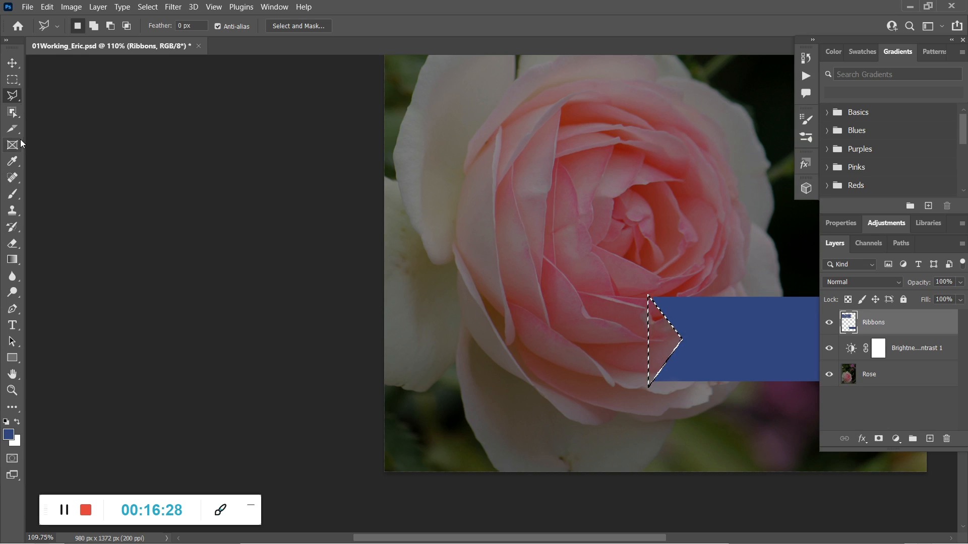
# Clear the triangular selection and make Ribbons the active layer with the Move tool.
pyautogui.click(12, 63)
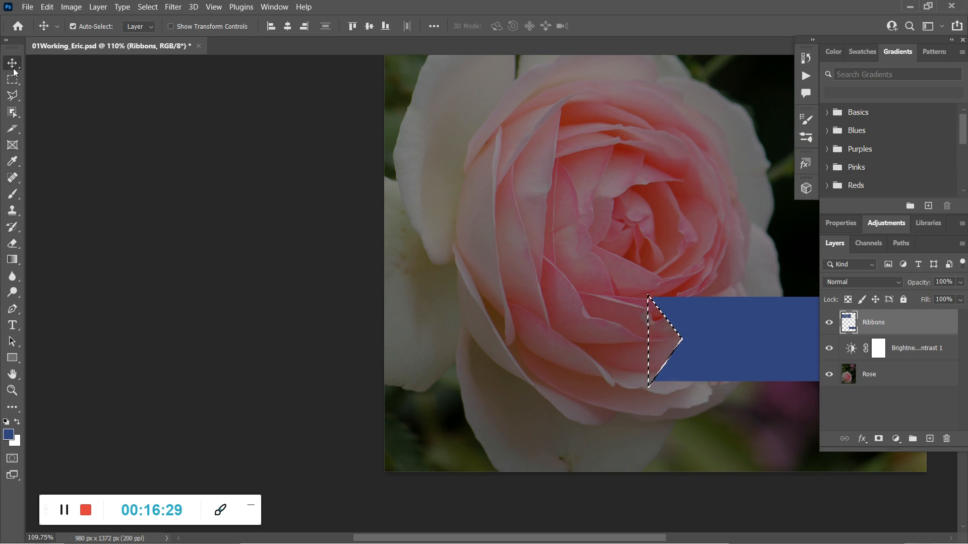
pyautogui.click(148, 6)
pyautogui.click(162, 30)
pyautogui.click(513, 387)
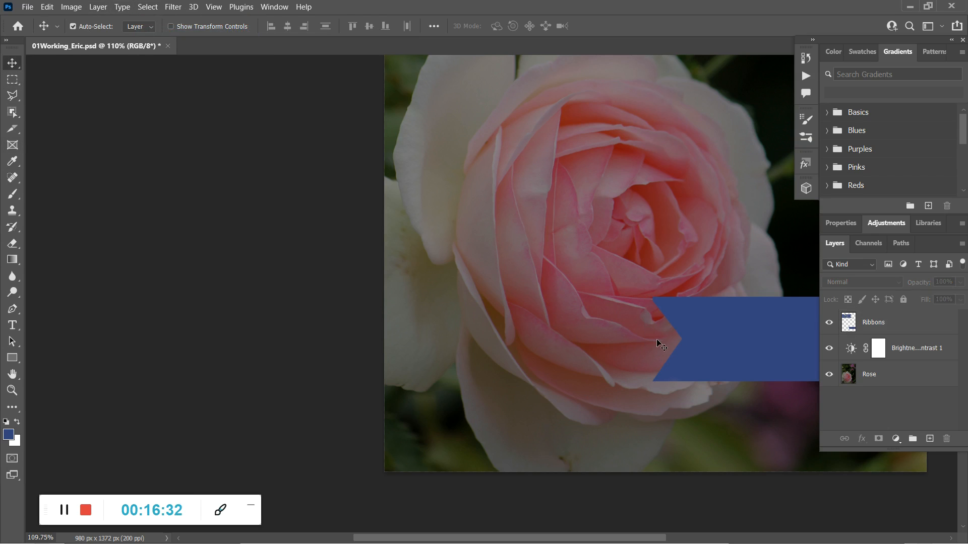
pyautogui.click(667, 318)
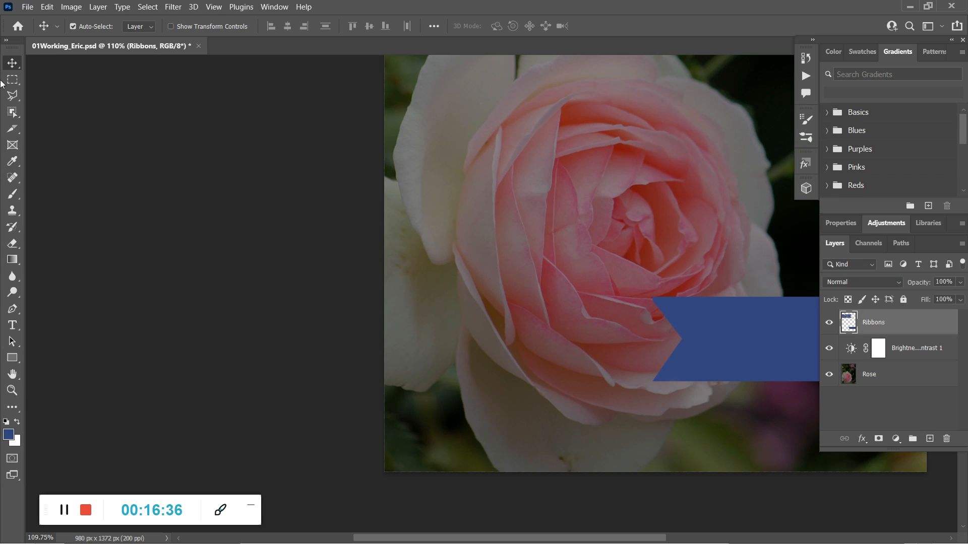
# Trim the ribbon's notch slightly deeper with another triangular Polygonal Lasso selection, and clear the selection.
pyautogui.click(13, 95)
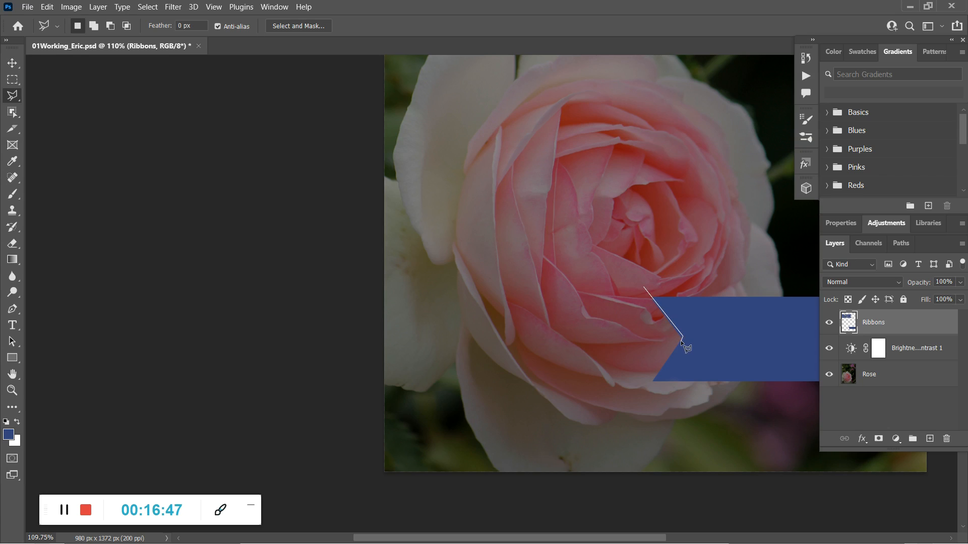
pyautogui.click(681, 338)
pyautogui.click(147, 7)
pyautogui.click(154, 29)
# Zoom out to 75% and review the card with both the Happy Birthday banner and the notched lower ribbon.
pyautogui.scroll(-1, 519, 356)
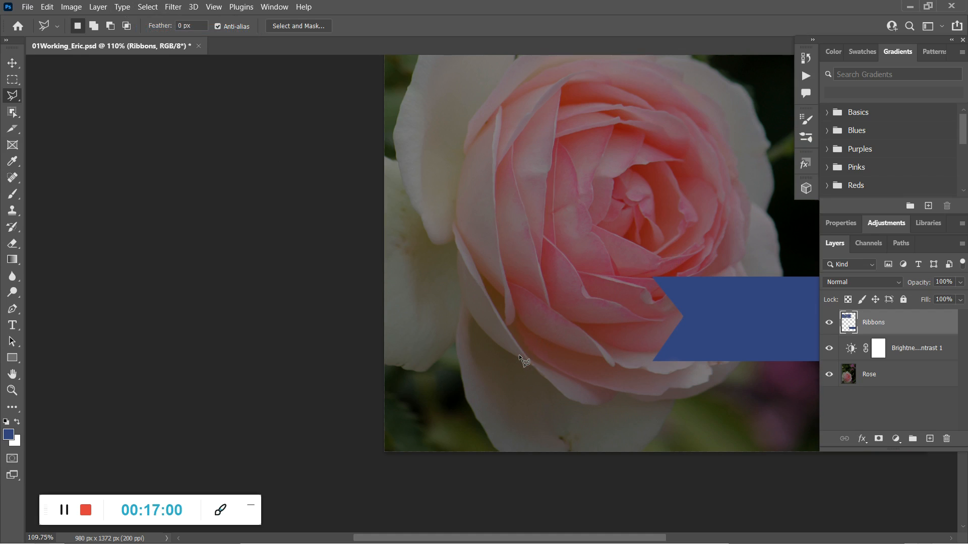
pyautogui.scroll(1, 512, 346)
pyautogui.keyDown('alt'); pyautogui.scroll(-1, 453, 330); pyautogui.keyUp('alt')
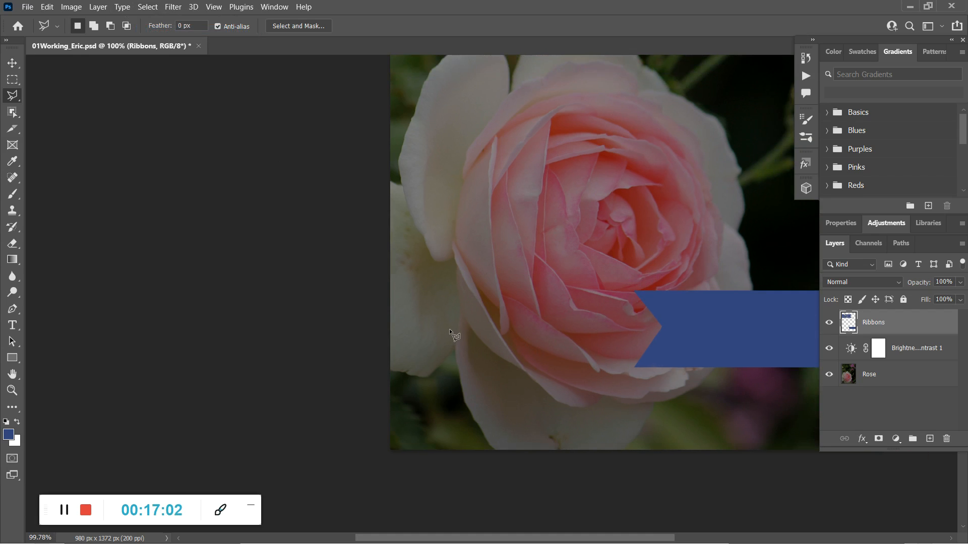
pyautogui.keyDown('alt'); pyautogui.scroll(-1, 430, 322); pyautogui.keyUp('alt')
pyautogui.keyDown('alt'); pyautogui.scroll(-1, 755, 301); pyautogui.keyUp('alt')
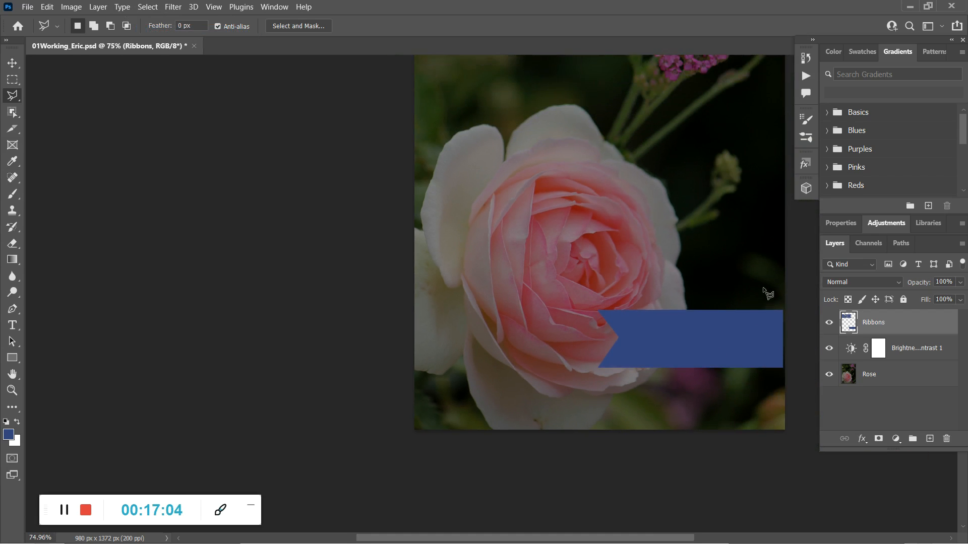
pyautogui.scroll(3, 763, 290)
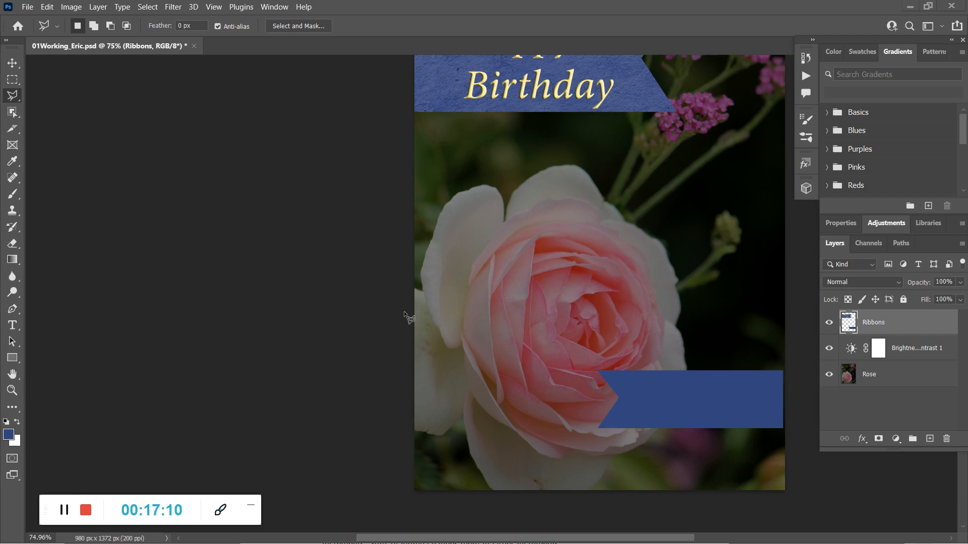
pyautogui.scroll(2, 554, 355)
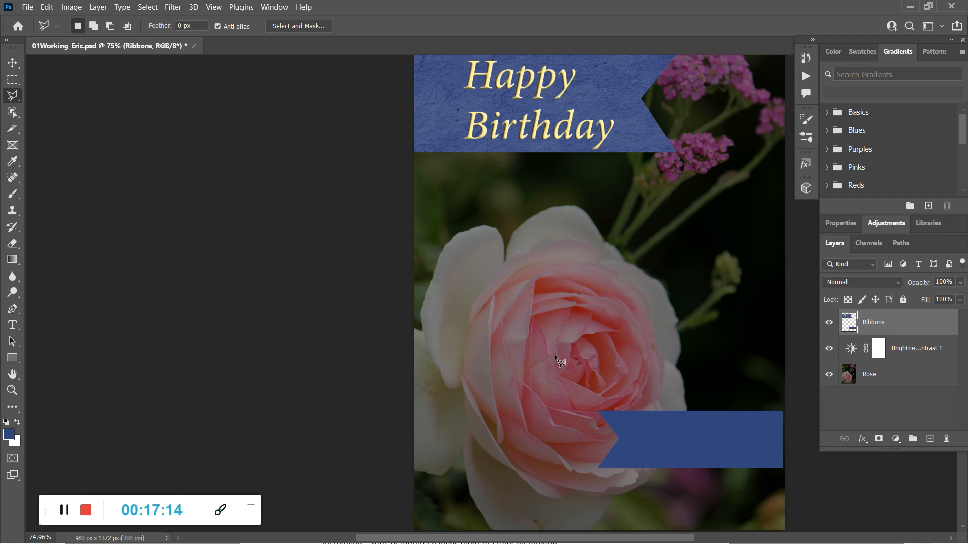
# Set up the Type tool with the MV Boli font at 32 pt.
pyautogui.click(13, 325)
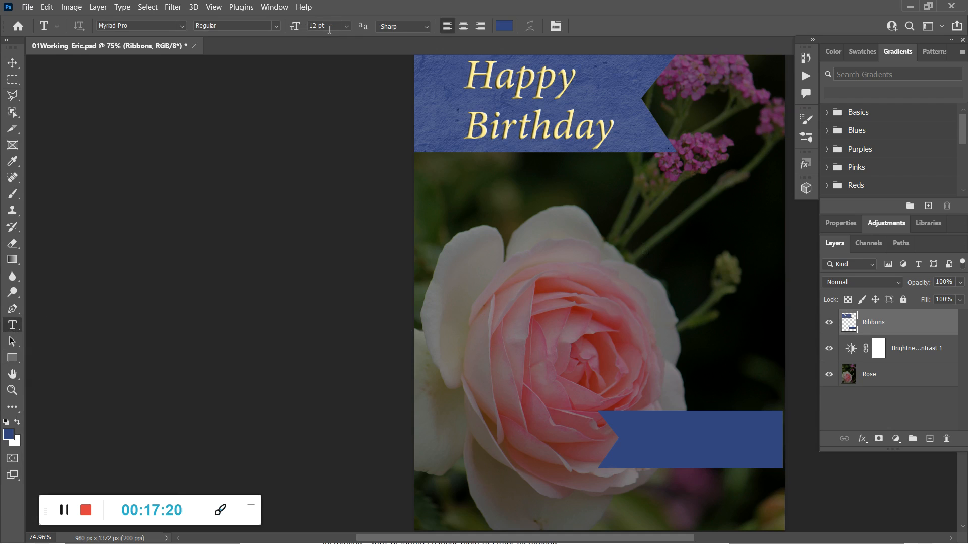
pyautogui.click(347, 26)
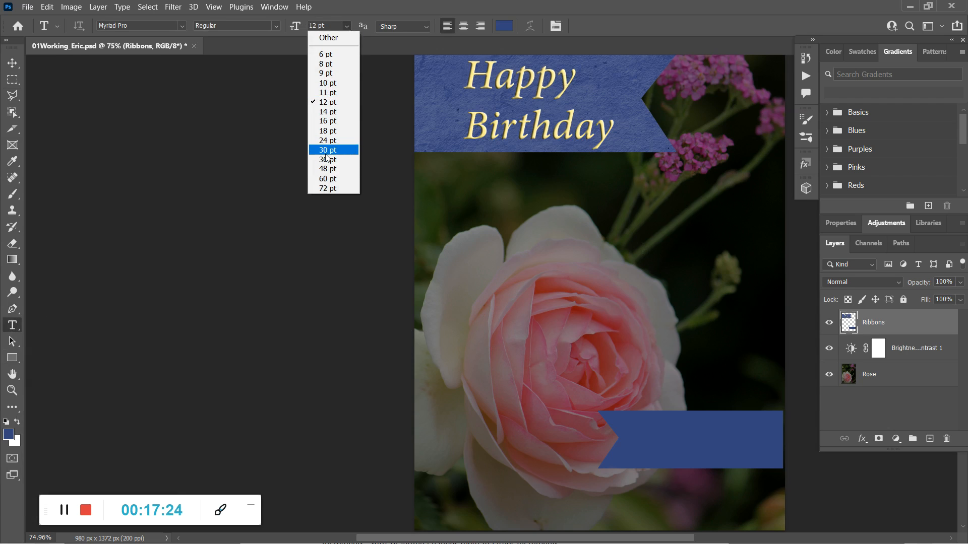
pyautogui.click(325, 150)
pyautogui.doubleClick(325, 26)
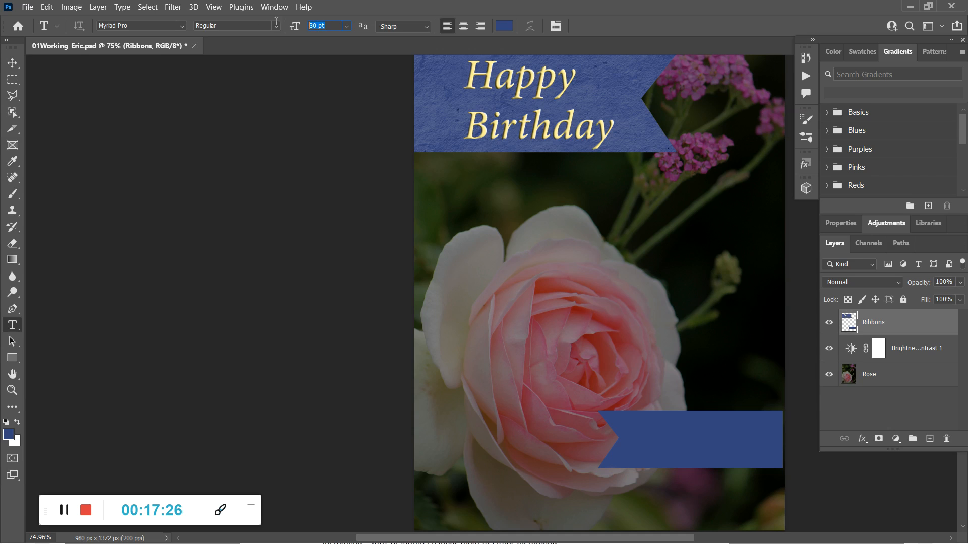
pyautogui.write('32')
pyautogui.press('Return')
pyautogui.click(180, 27)
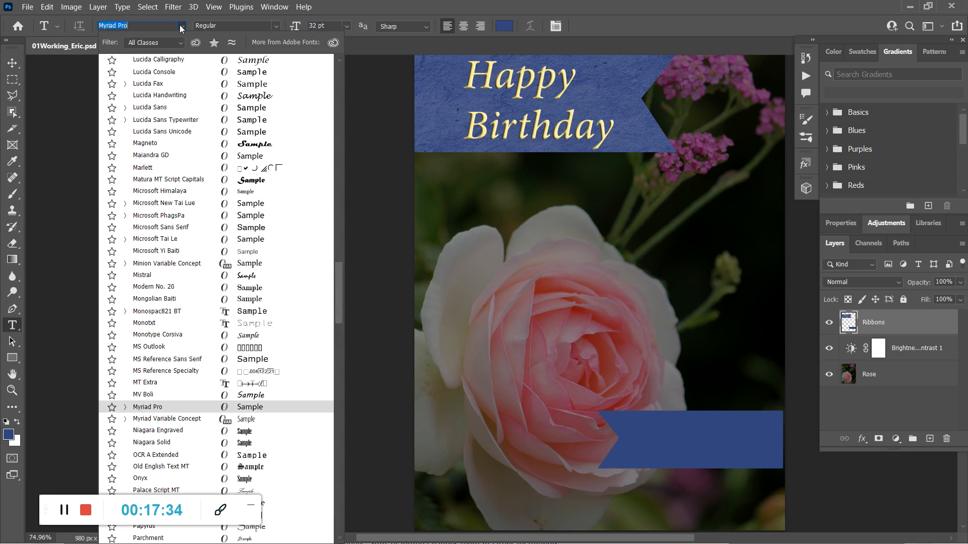
pyautogui.click(161, 395)
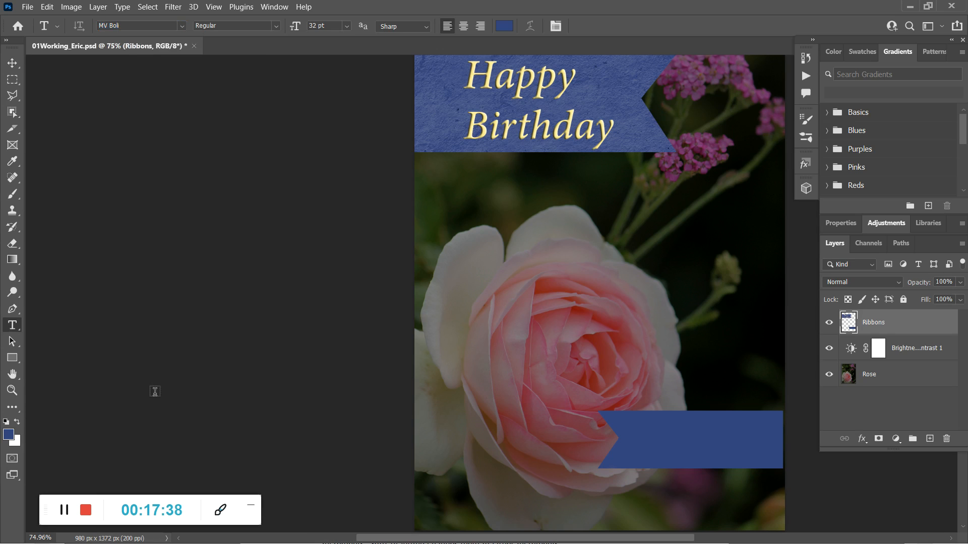
# Add a text layer with the recipient's name on the lower blue ribbon and commit it by switching to the Move tool.
pyautogui.click(631, 451)
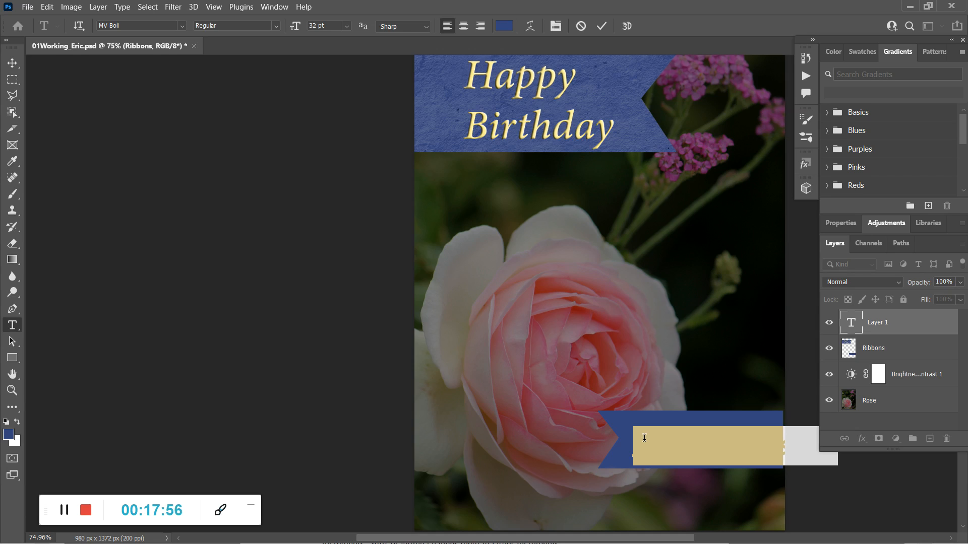
pyautogui.write('Eri')
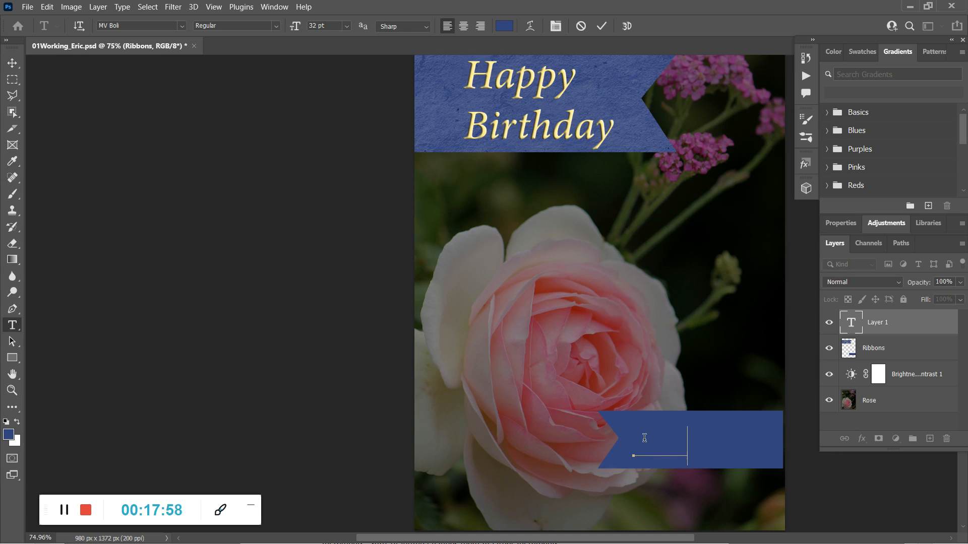
pyautogui.write('ine')
pyautogui.click(13, 63)
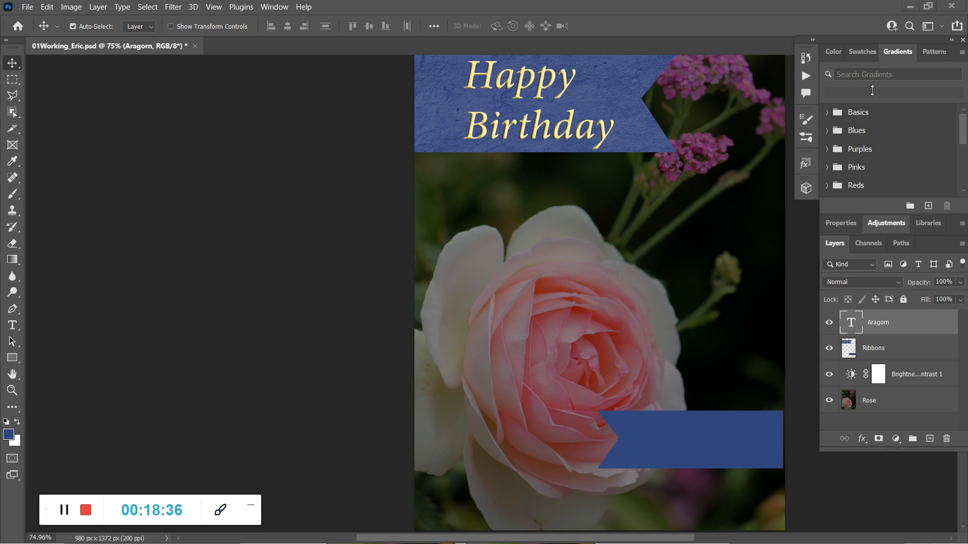
# Change the foreground colour to a dark green by shifting its hue, and show the swatches again.
pyautogui.click(868, 52)
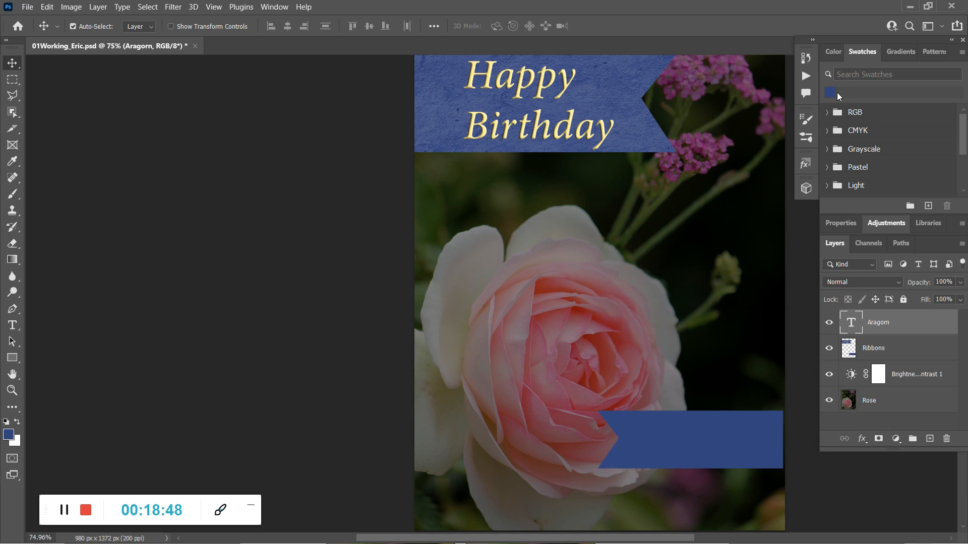
pyautogui.click(833, 51)
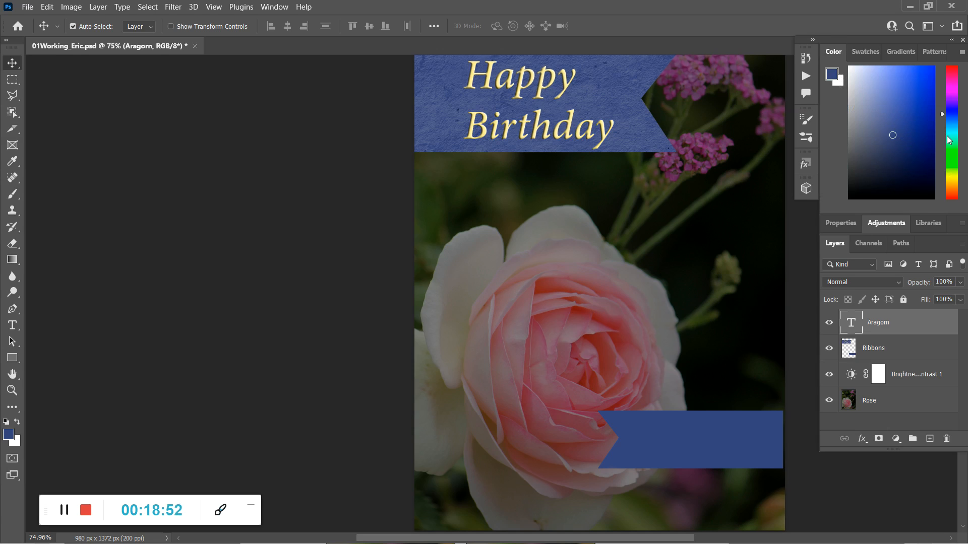
pyautogui.click(952, 154)
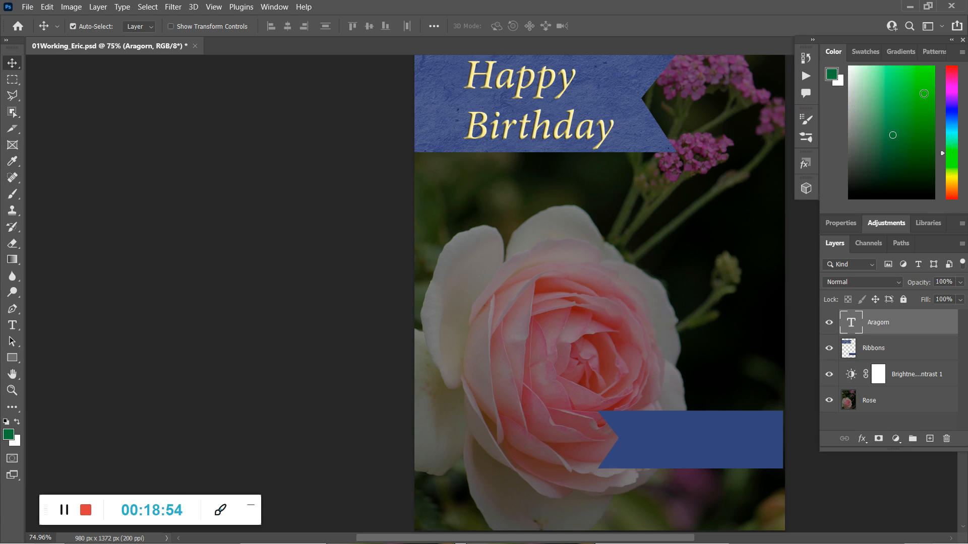
pyautogui.click(875, 57)
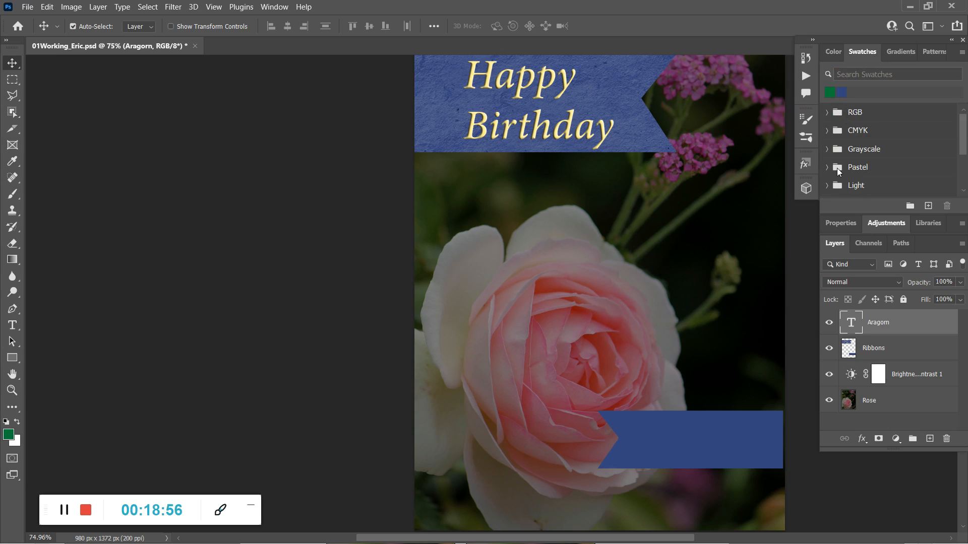
# Move the name text above the lower ribbon, recolour it with the recent dark green swatch, and commit the edit.
pyautogui.moveTo(691, 439); pyautogui.dragTo(669, 389)
pyautogui.doubleClick(667, 387)
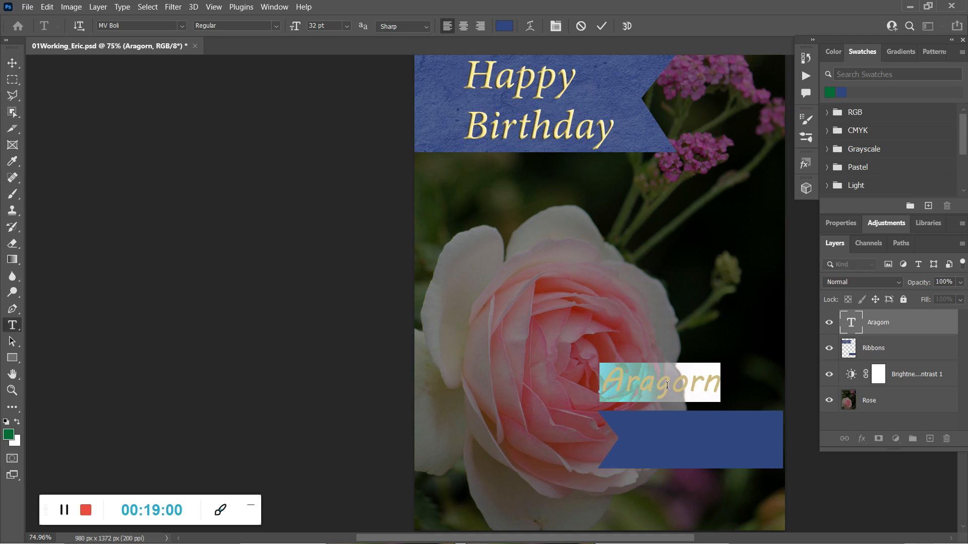
pyautogui.doubleClick(668, 385)
pyautogui.rightClick(649, 389)
pyautogui.press('Escape')
pyautogui.click(676, 386)
pyautogui.moveTo(718, 386); pyautogui.dragTo(585, 386)
pyautogui.click(829, 92)
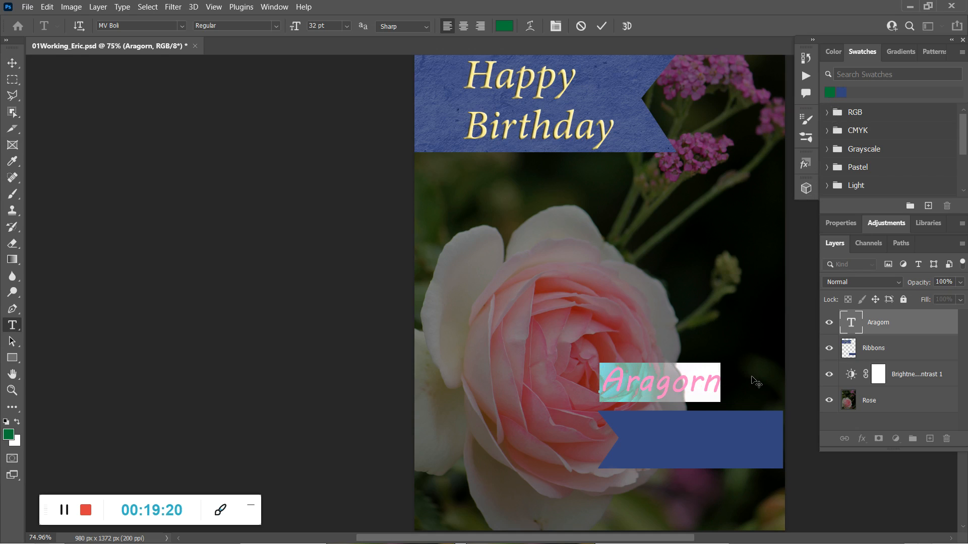
pyautogui.click(12, 63)
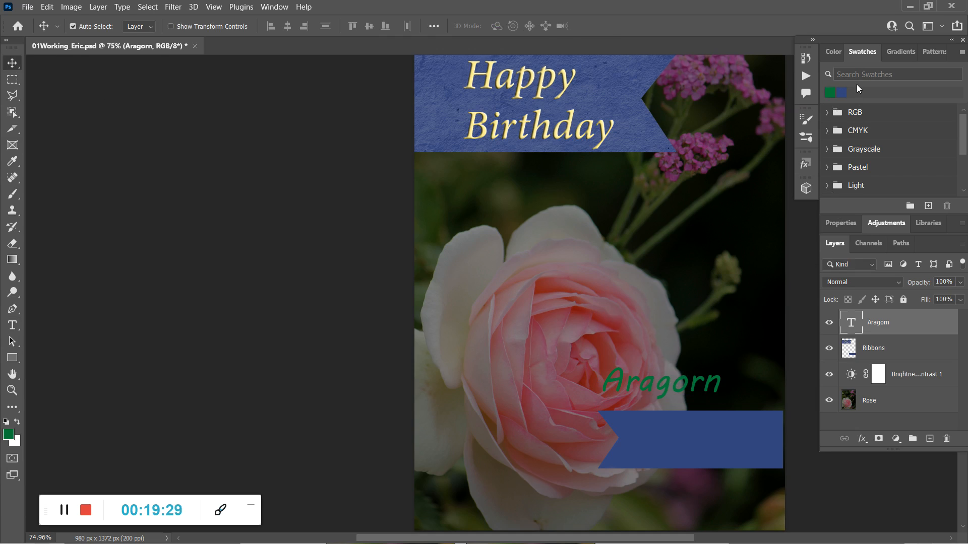
# Move the name text back onto the middle of the lower blue ribbon.
pyautogui.click(838, 53)
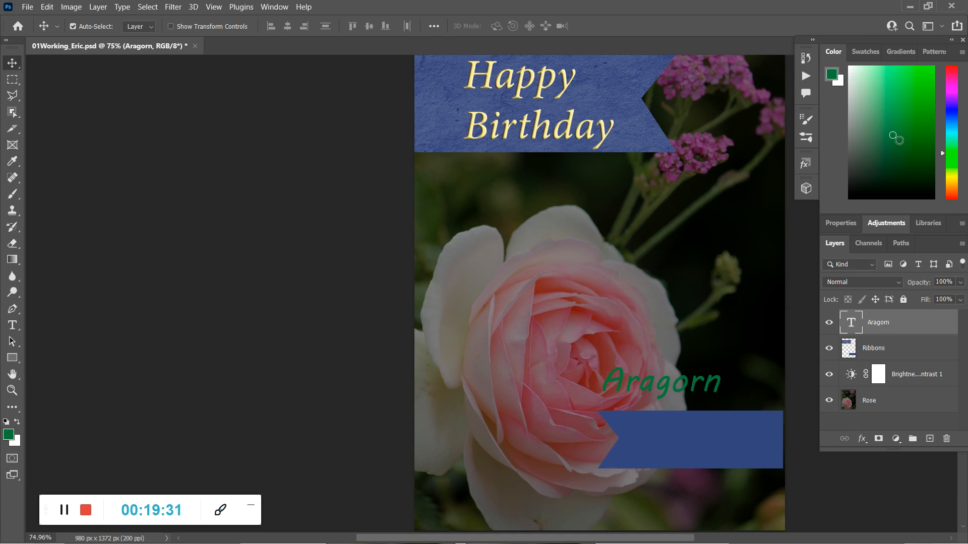
pyautogui.click(864, 52)
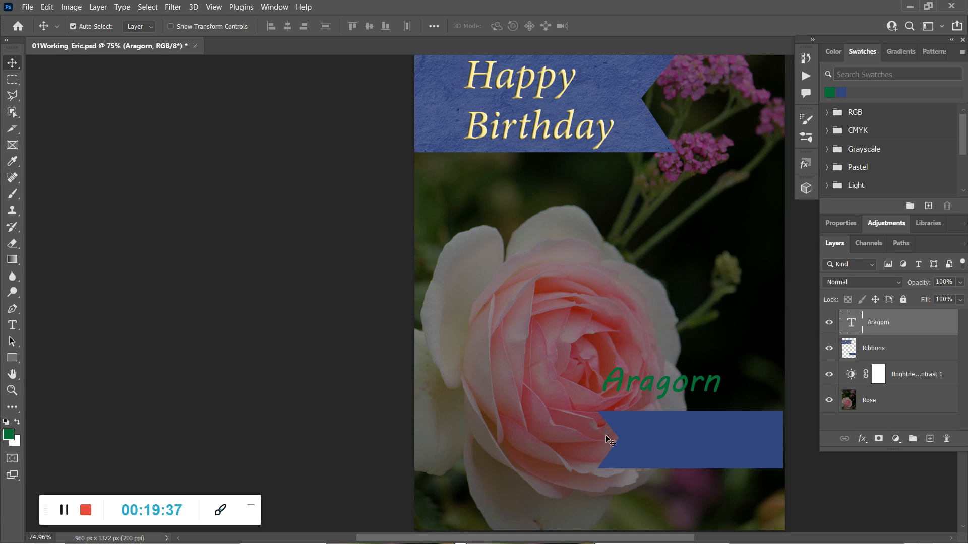
pyautogui.moveTo(667, 385); pyautogui.dragTo(694, 443)
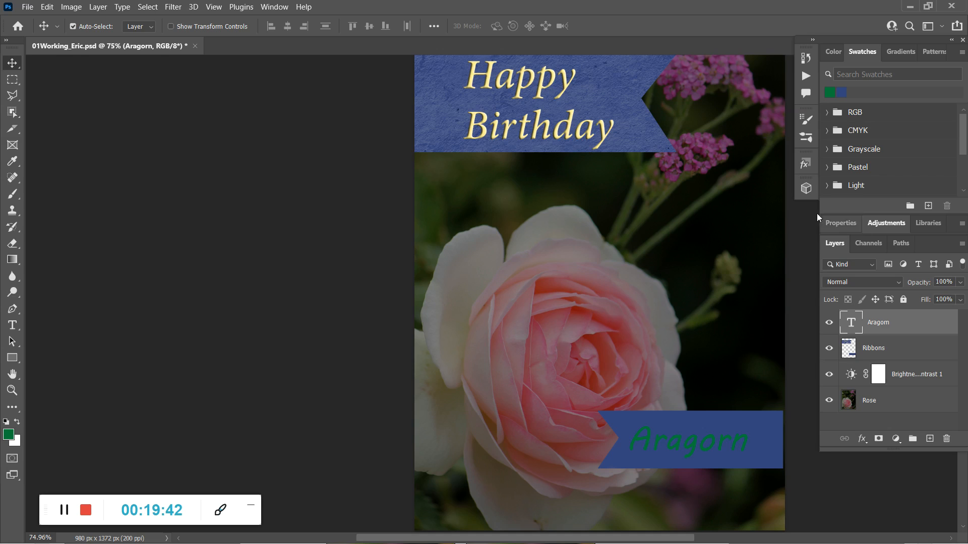
# Sample the gold of the Happy Birthday lettering with the Eyedropper as the foreground colour.
pyautogui.click(12, 341)
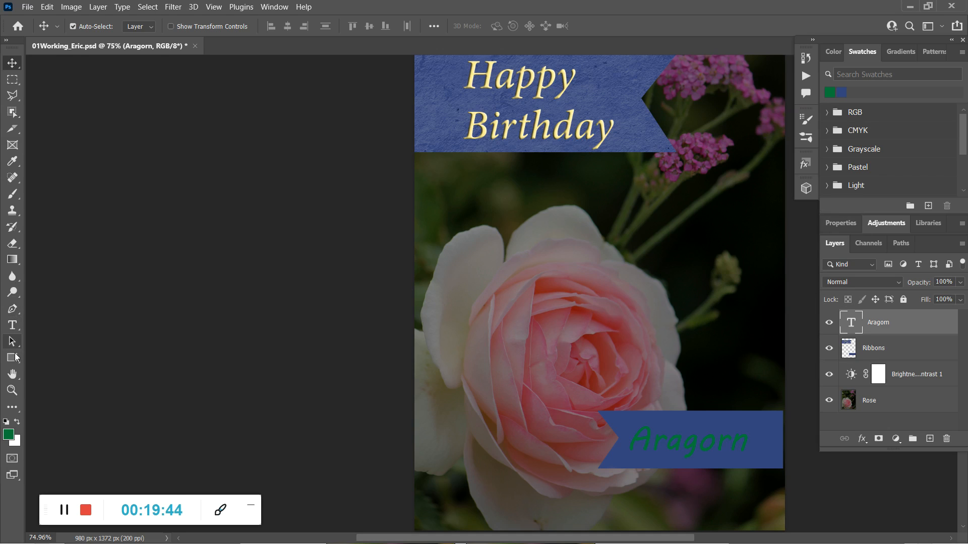
pyautogui.click(12, 243)
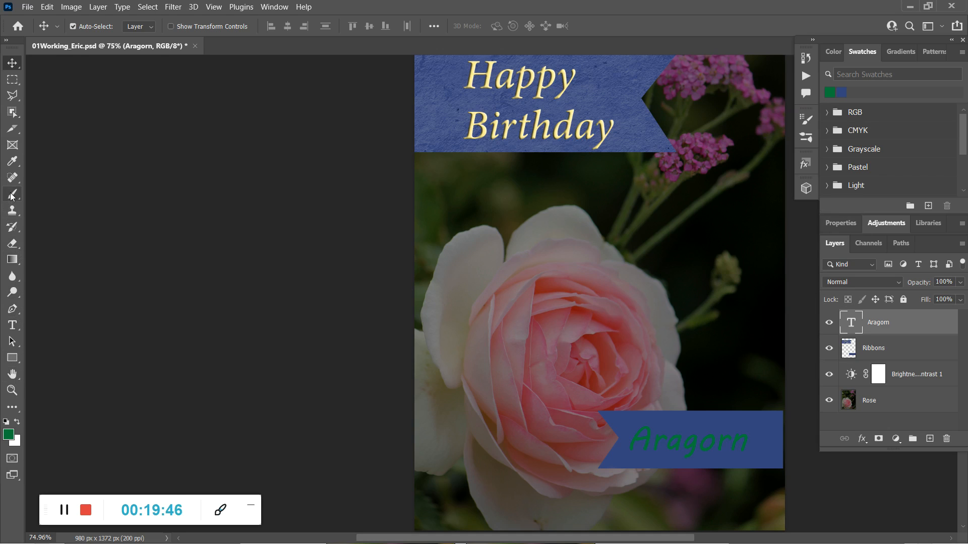
pyautogui.click(14, 308)
pyautogui.click(12, 161)
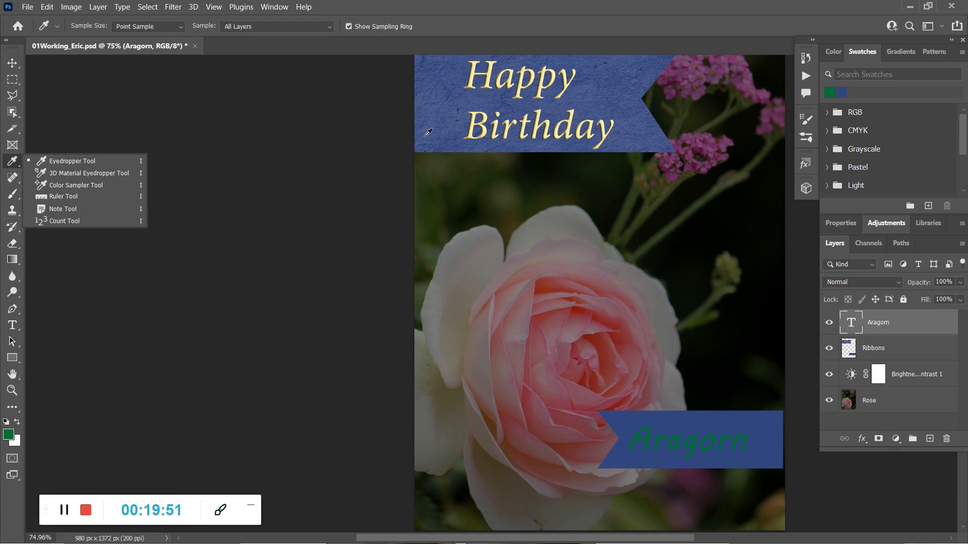
pyautogui.click(552, 79)
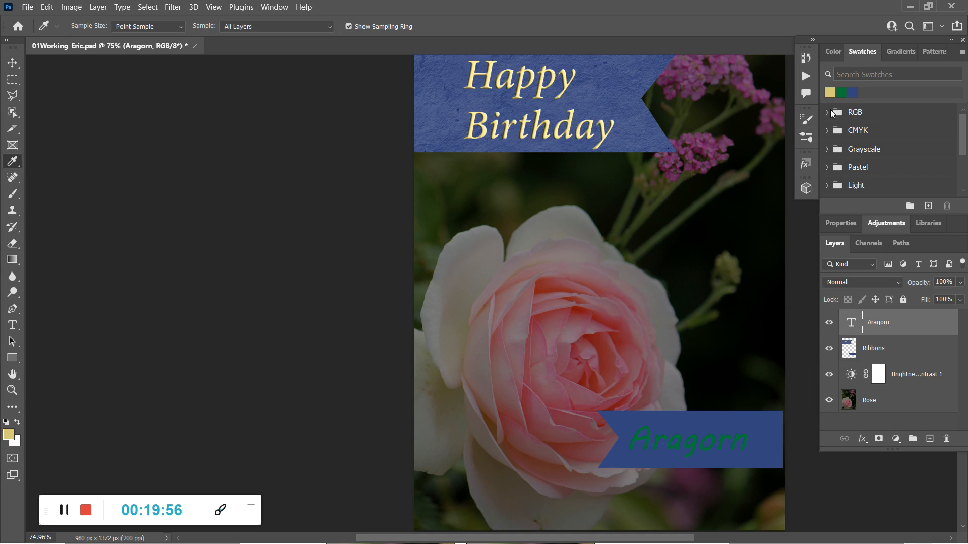
# Recolour the name text on the lower ribbon with the sampled gold swatch, and save the document.
pyautogui.click(12, 63)
pyautogui.doubleClick(678, 443)
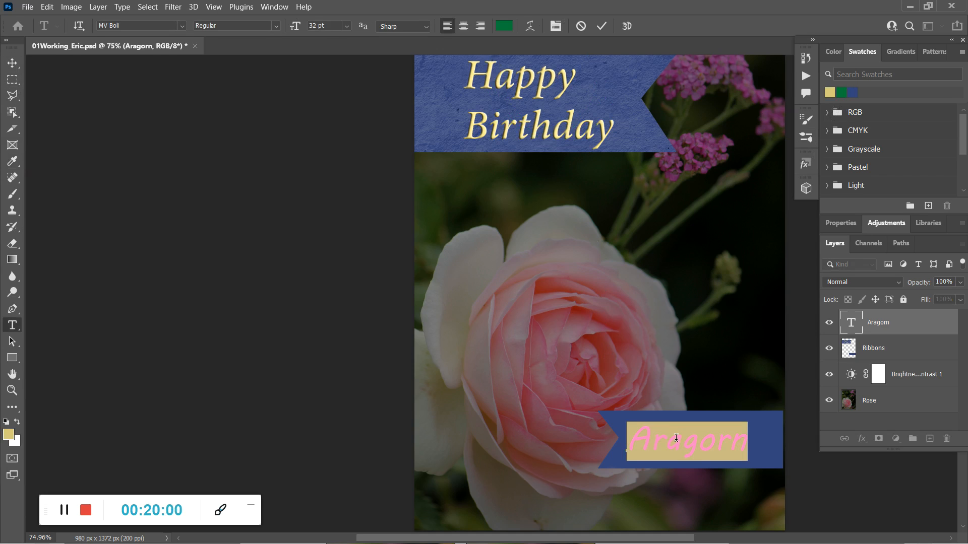
pyautogui.click(832, 91)
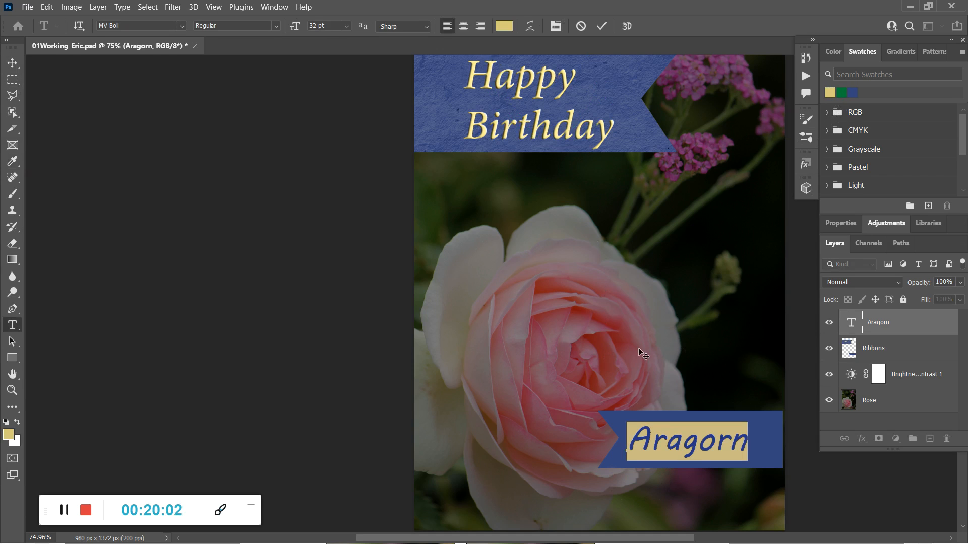
pyautogui.click(12, 63)
pyautogui.click(108, 152)
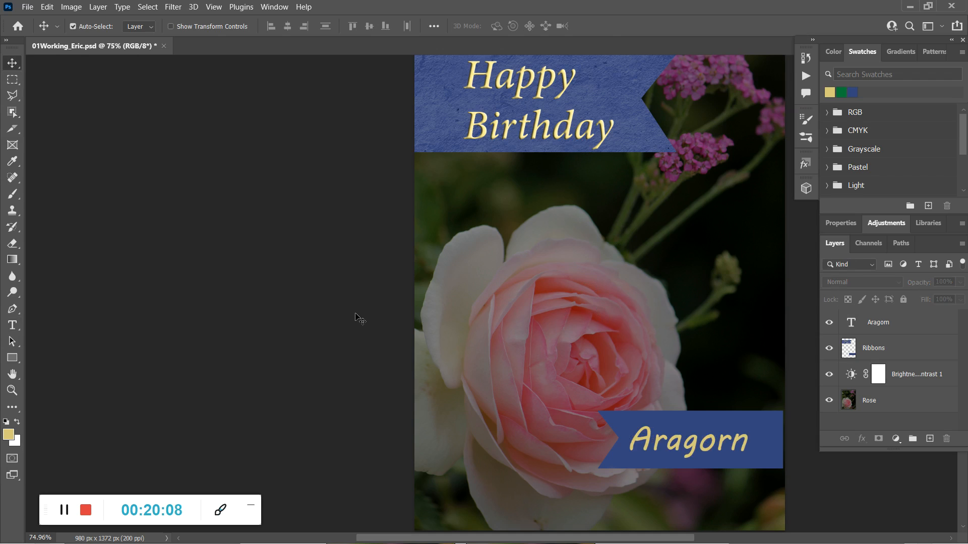
pyautogui.click(32, 8)
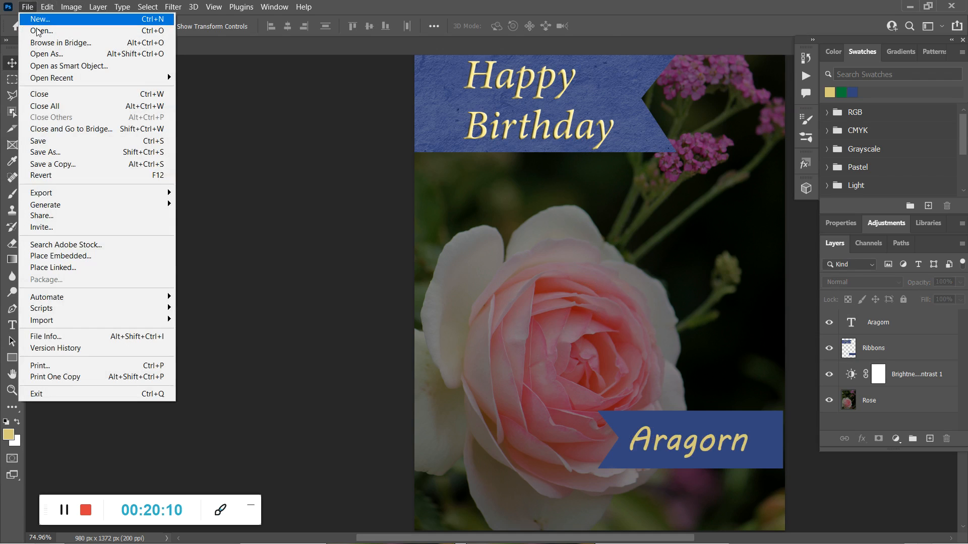
pyautogui.click(42, 142)
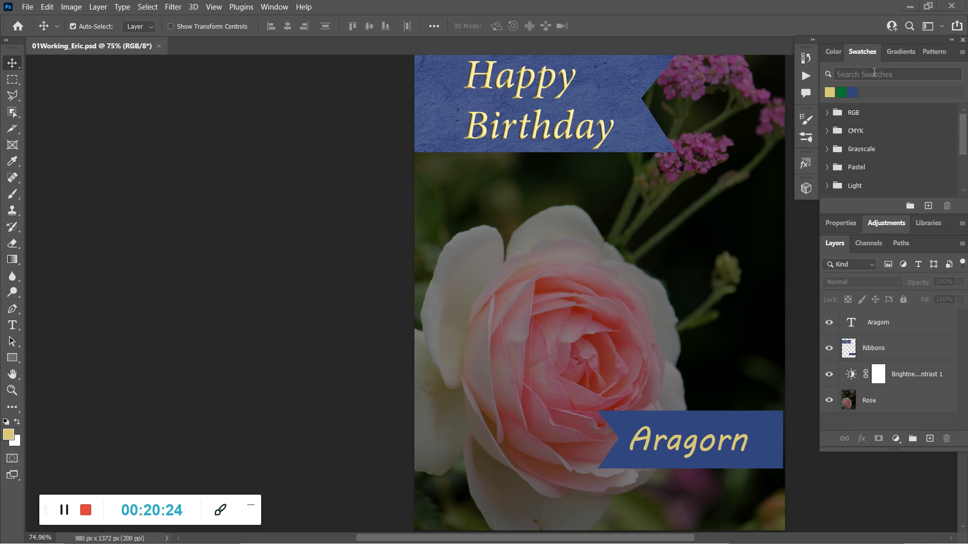
# Try the Large List and Large Thumbnail displays for the swatches, and return to Small List.
pyautogui.click(961, 53)
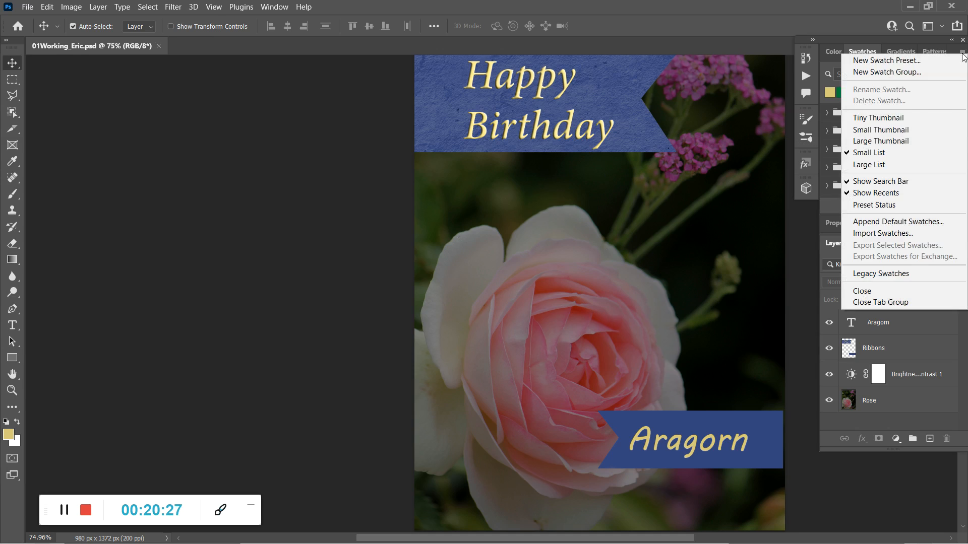
pyautogui.click(873, 162)
pyautogui.click(961, 53)
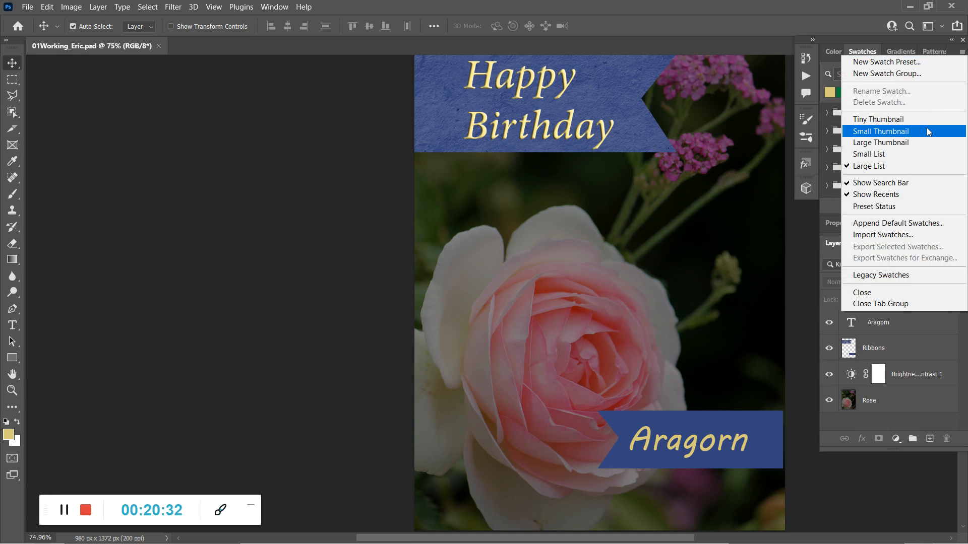
pyautogui.click(876, 154)
pyautogui.click(962, 53)
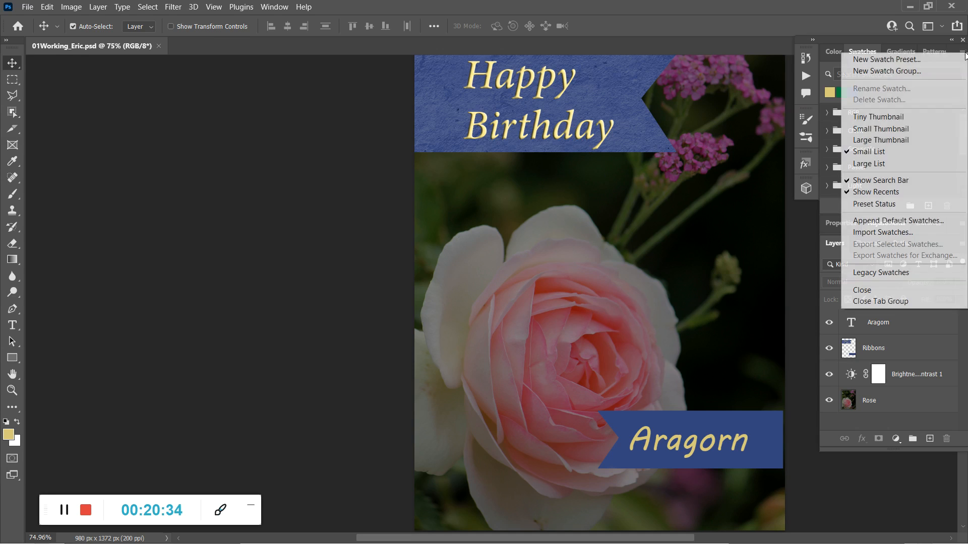
pyautogui.click(889, 137)
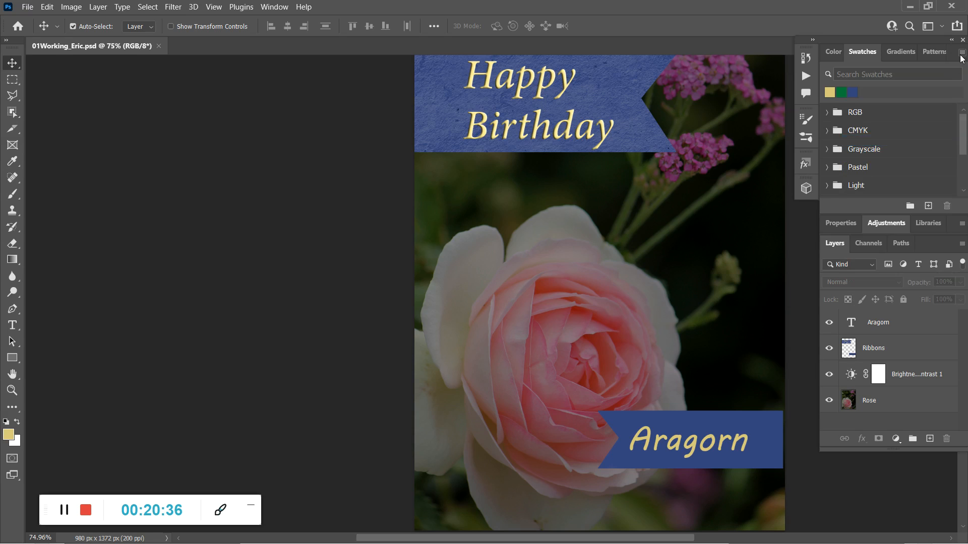
pyautogui.click(962, 52)
pyautogui.click(876, 154)
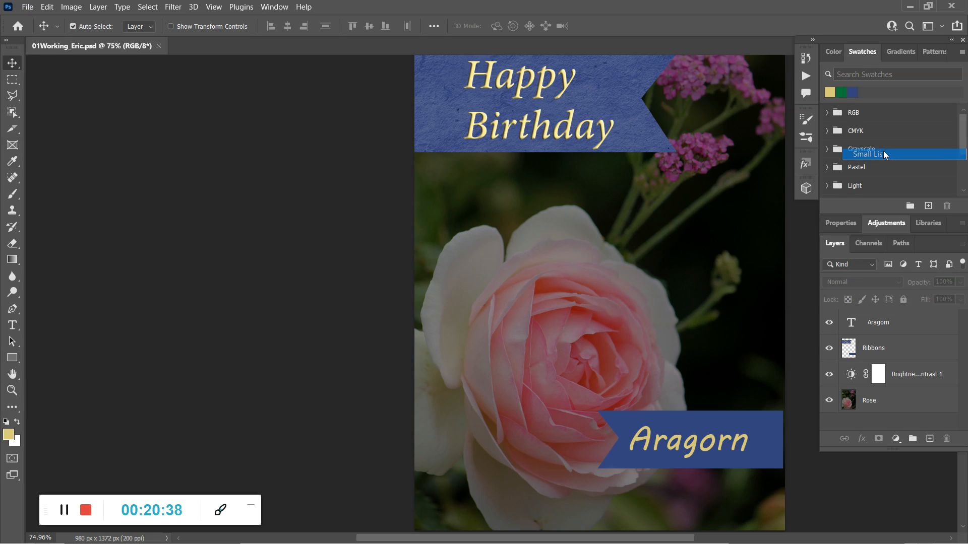
# Browse the RGB, CMYK, Grayscale and Pastel swatch groups, and view the options available for the RGB Magenta swatch.
pyautogui.click(828, 113)
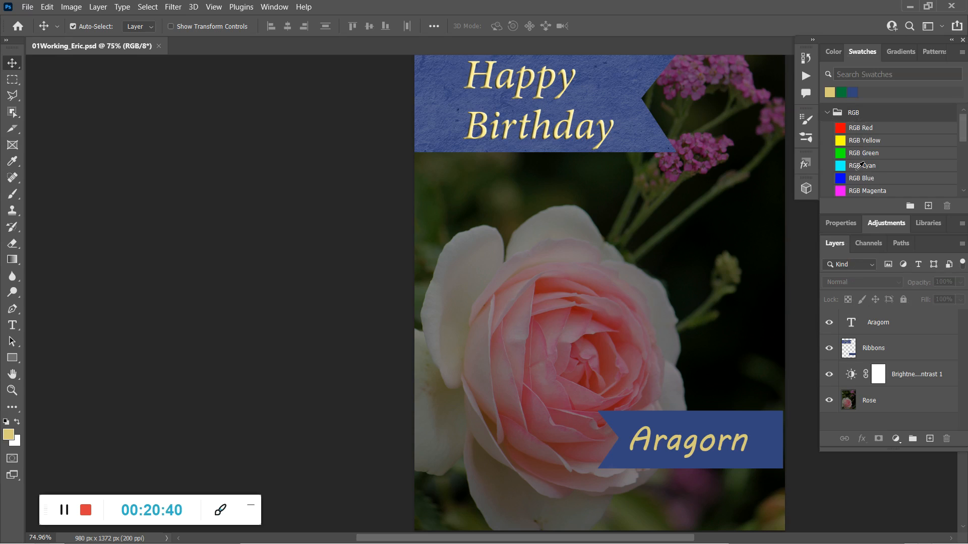
pyautogui.scroll(-3, 860, 166)
pyautogui.click(827, 146)
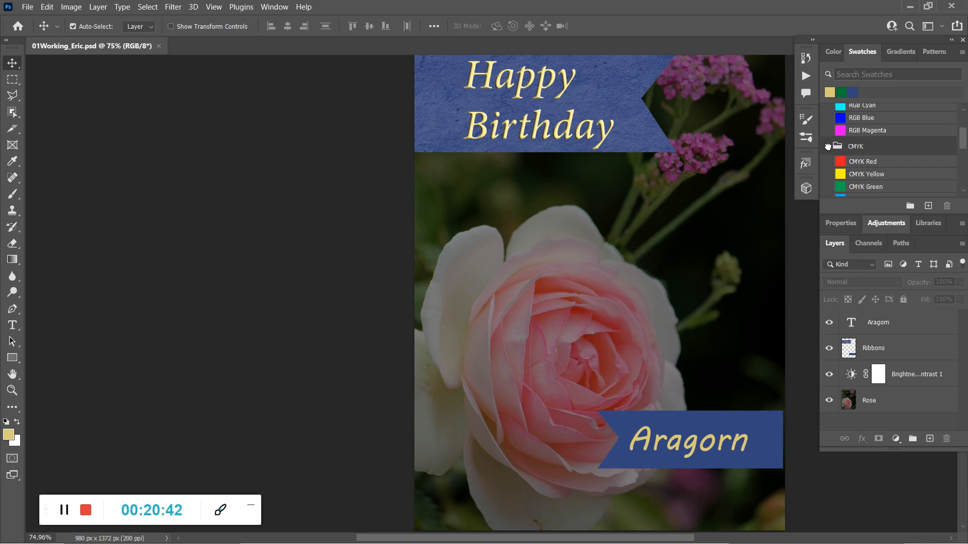
pyautogui.scroll(-5, 861, 154)
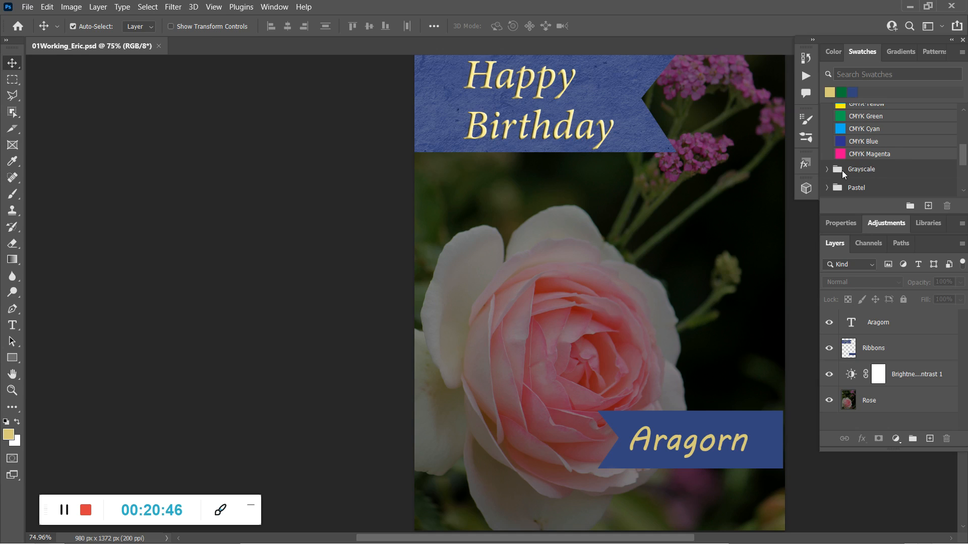
pyautogui.click(825, 169)
pyautogui.scroll(1, 836, 169)
pyautogui.click(825, 148)
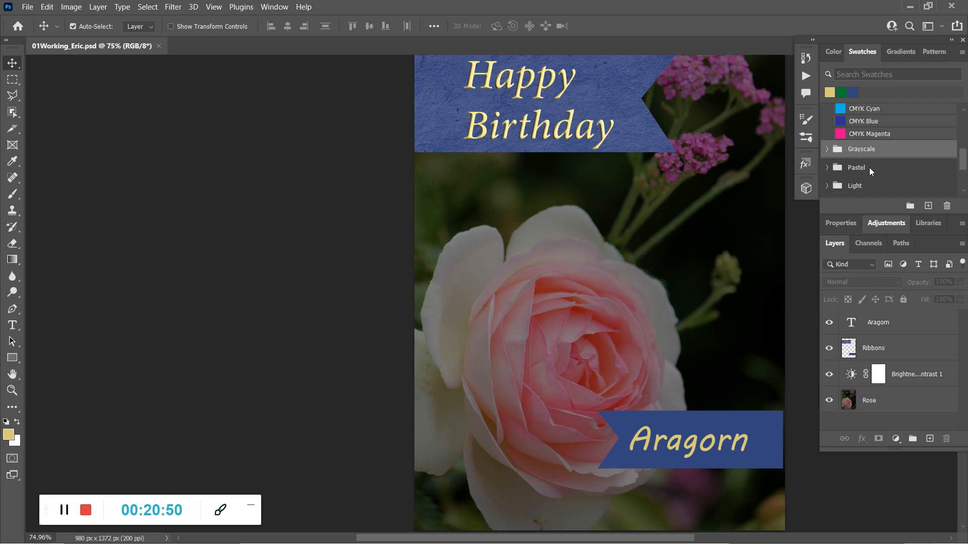
pyautogui.click(828, 168)
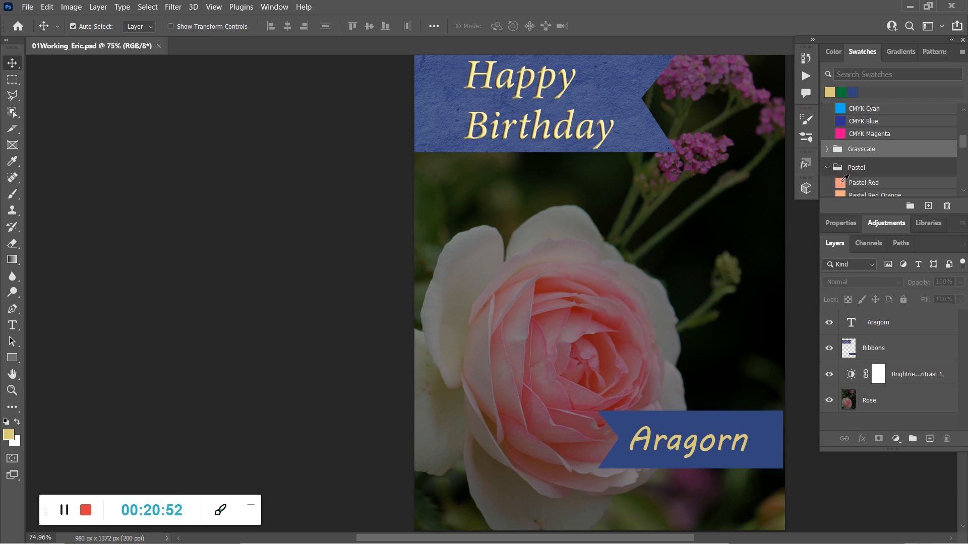
pyautogui.click(827, 167)
pyautogui.scroll(3, 861, 103)
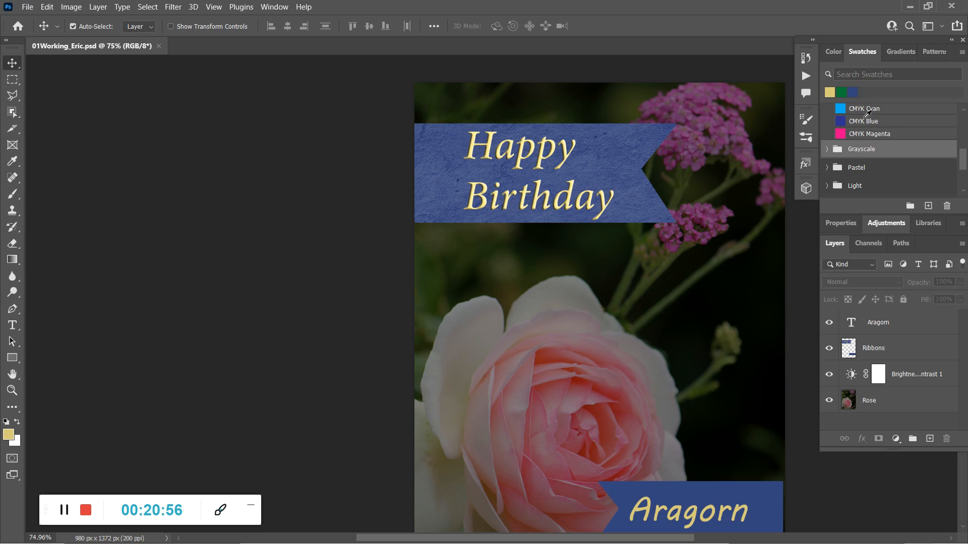
pyautogui.scroll(5, 857, 108)
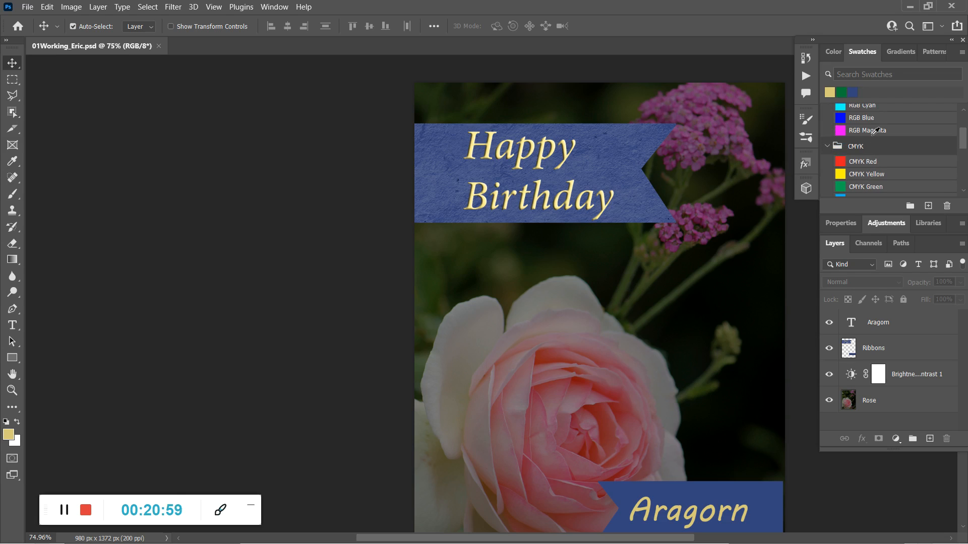
pyautogui.rightClick(879, 131)
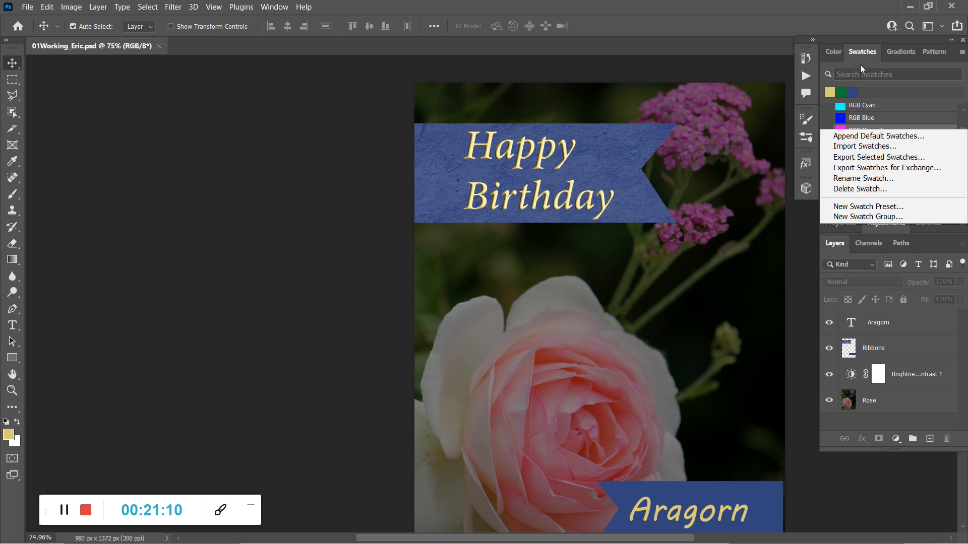
pyautogui.click(873, 48)
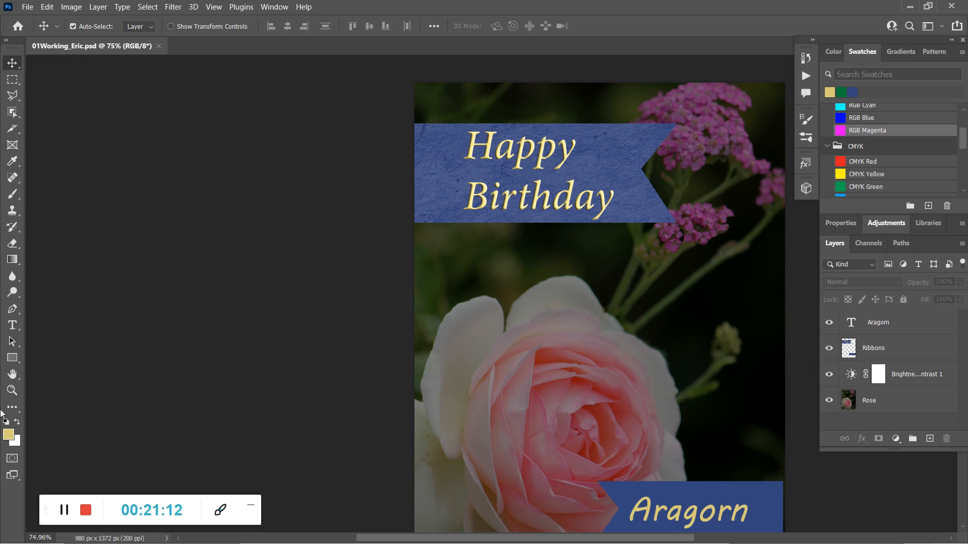
pyautogui.scroll(-3, 432, 283)
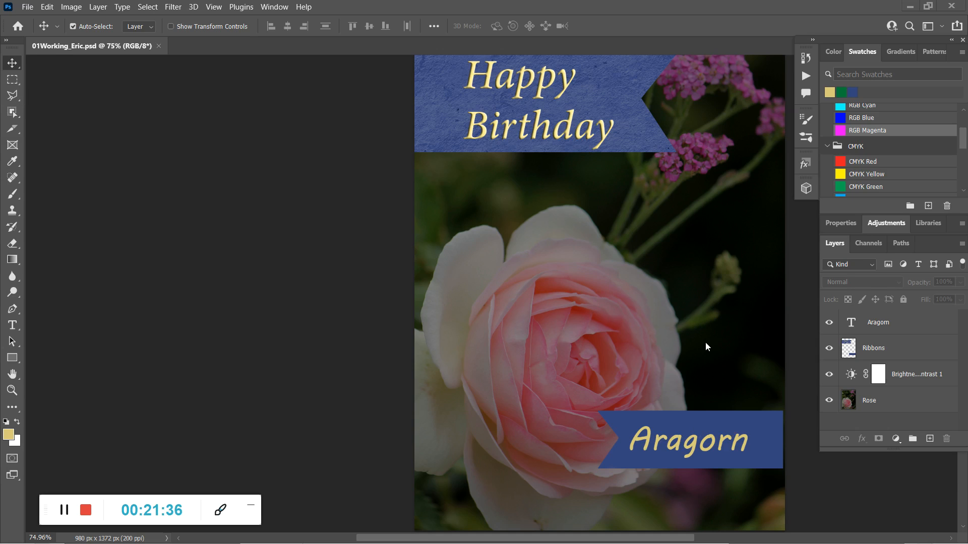
pyautogui.click(47, 7)
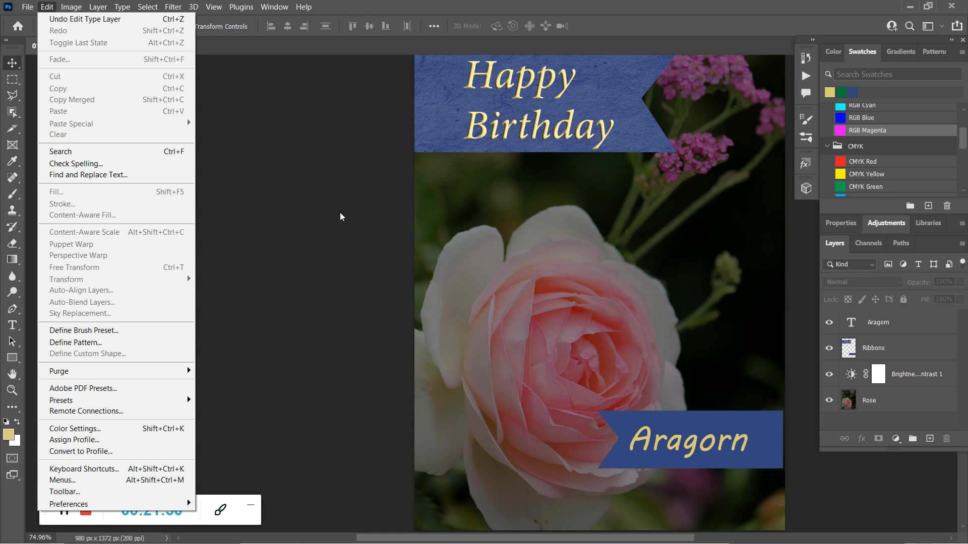
pyautogui.click(362, 244)
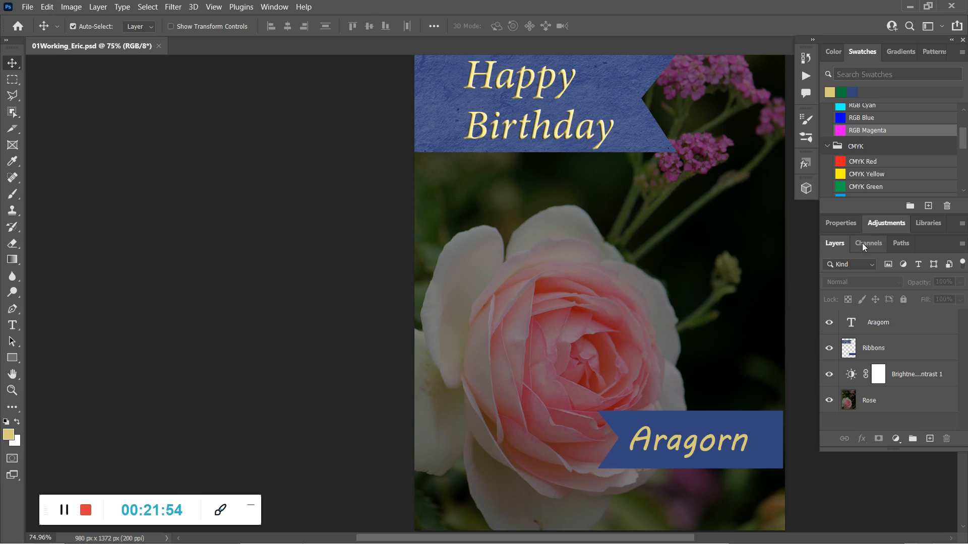
# Brighten the rose photo through the existing Brightness/Contrast adjustment layer, setting brightness to 81 and contrast to -6.
pyautogui.click(879, 378)
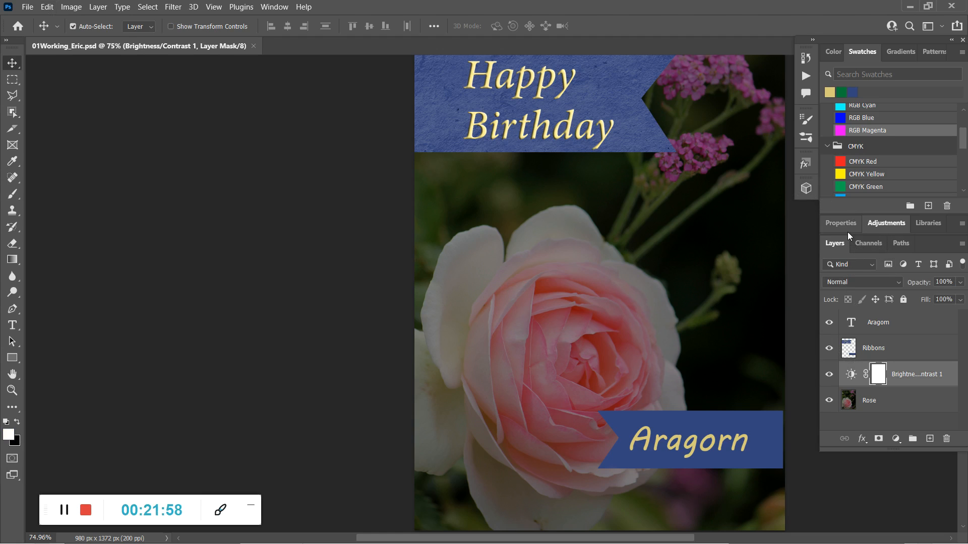
pyautogui.click(835, 222)
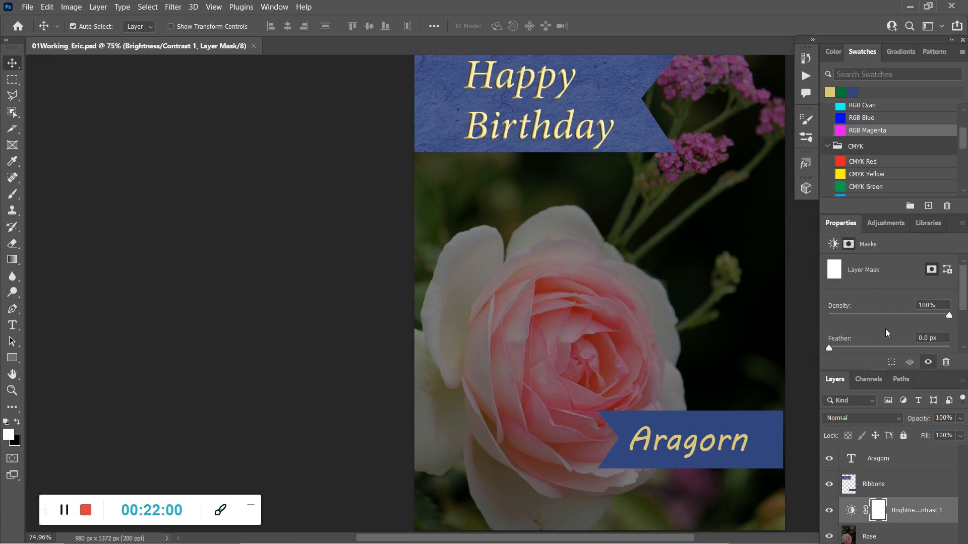
pyautogui.click(831, 242)
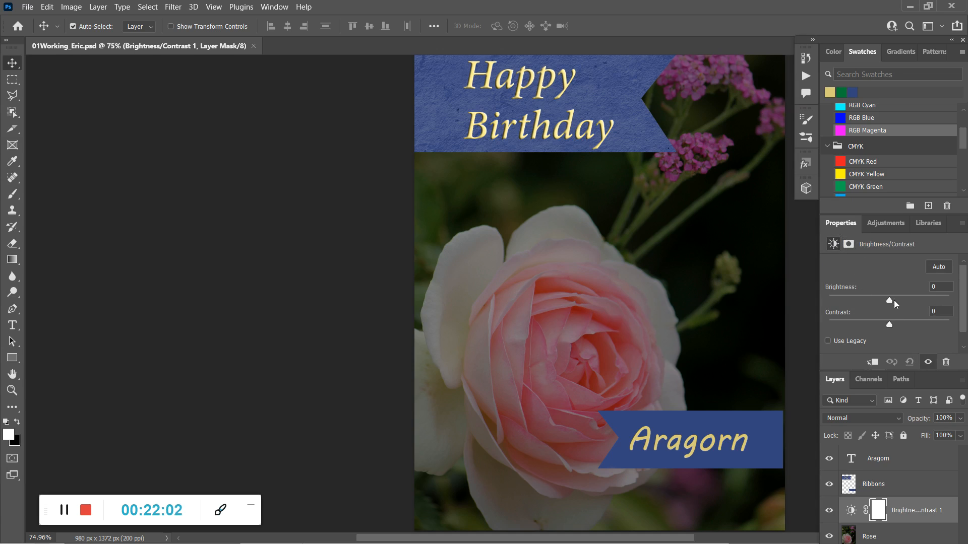
pyautogui.moveTo(887, 298); pyautogui.dragTo(885, 325)
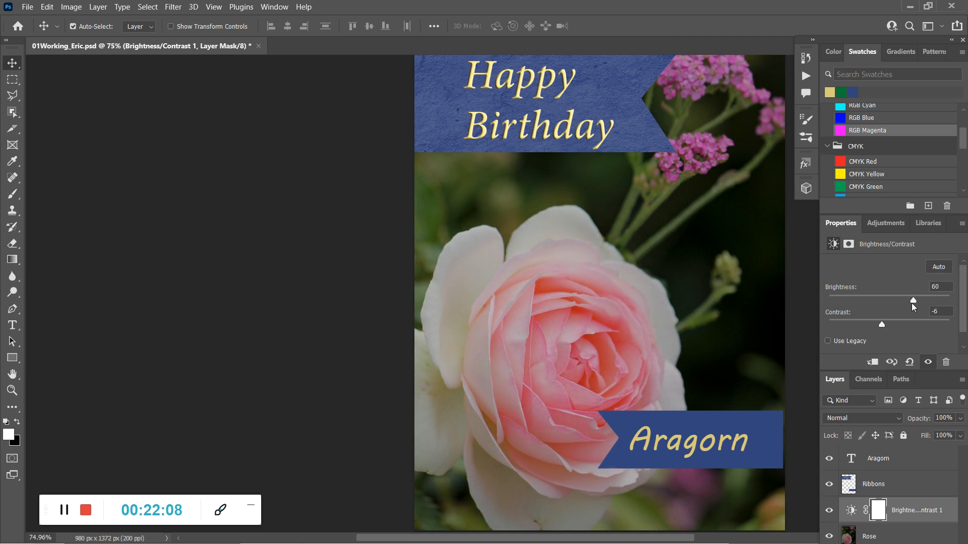
pyautogui.moveTo(914, 300); pyautogui.dragTo(921, 301)
pyautogui.scroll(-1, 899, 319)
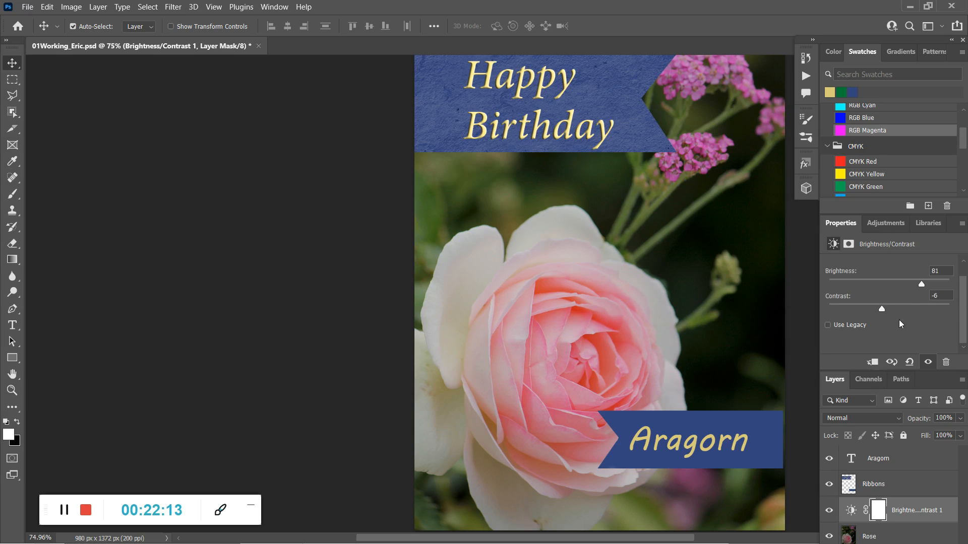
# Collapse the adjustment's properties to give the layer list more room, and save the document.
pyautogui.doubleClick(849, 222)
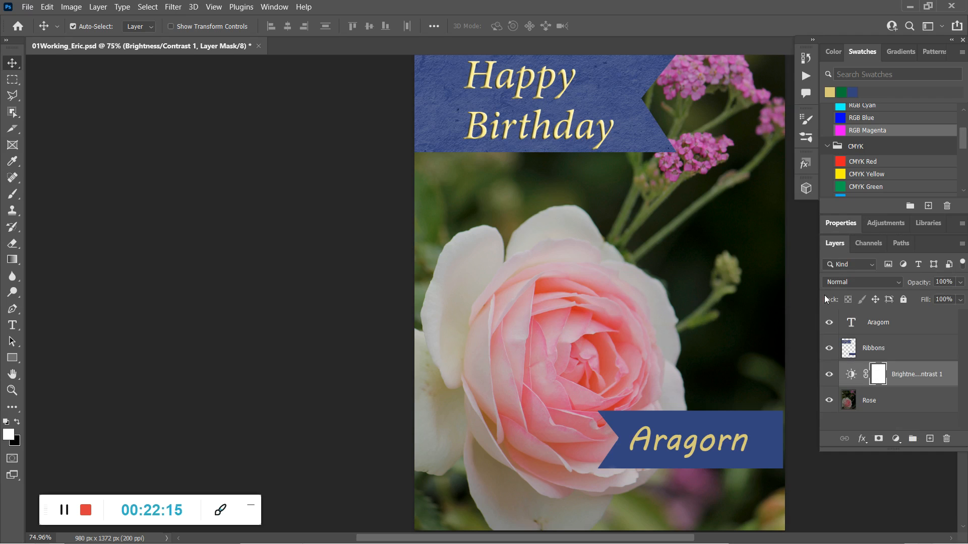
pyautogui.click(27, 7)
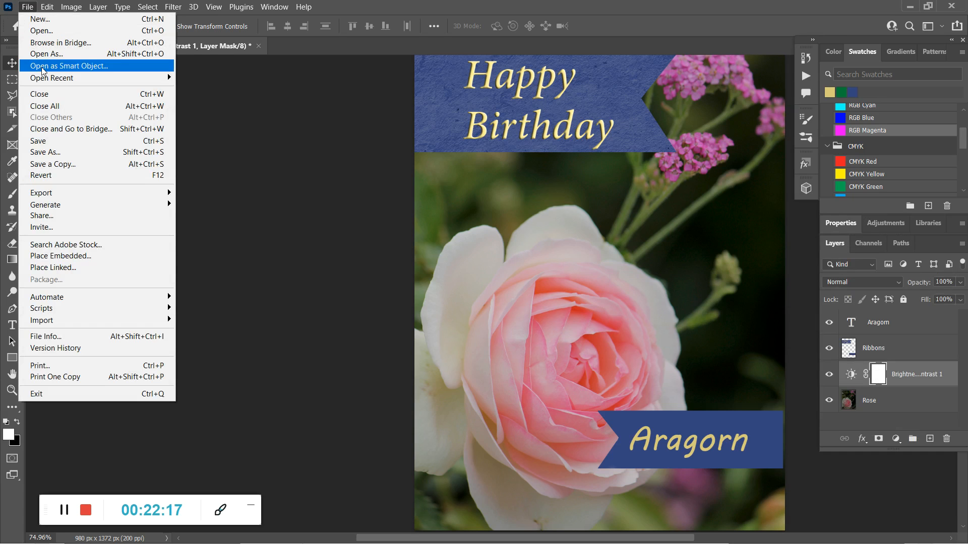
pyautogui.click(43, 141)
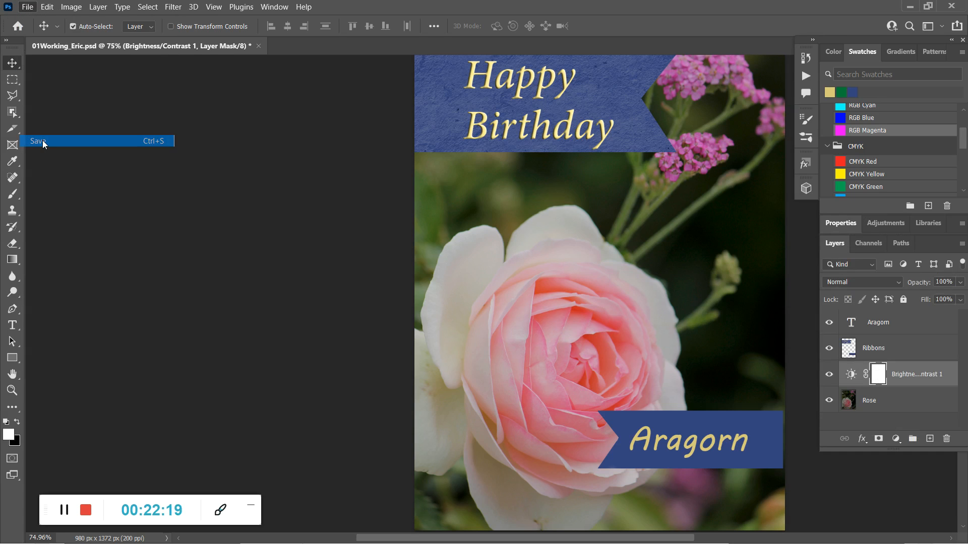